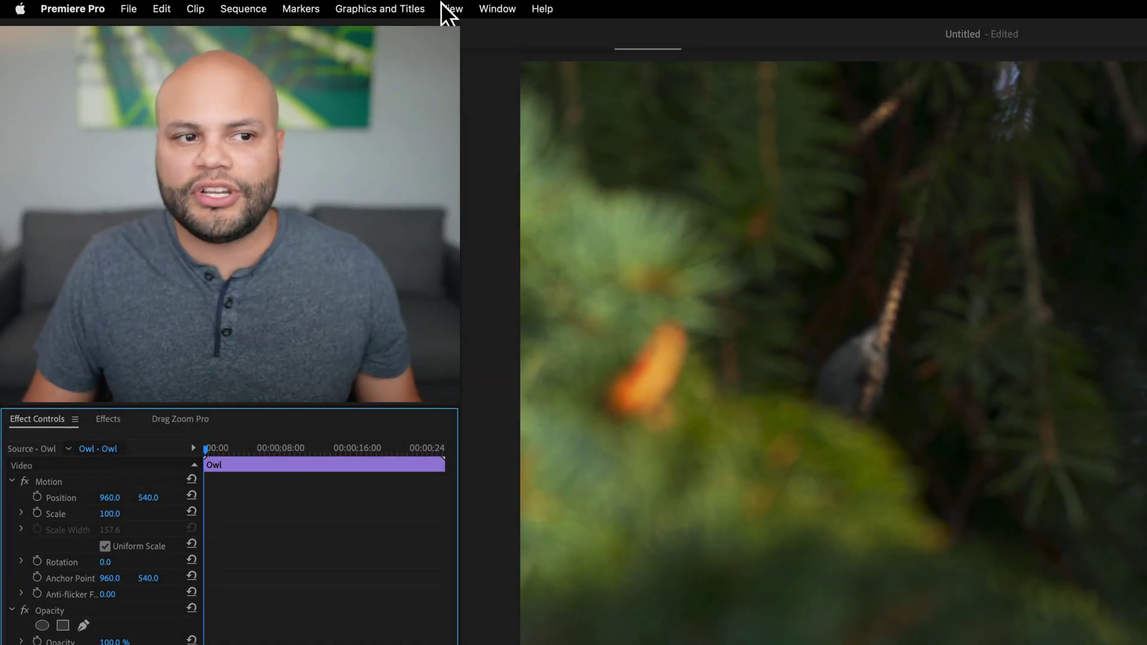
# - Show the Effect Controls panel listing the Owl clip's Motion and Opacity properties
pyautogui.click(499, 9)
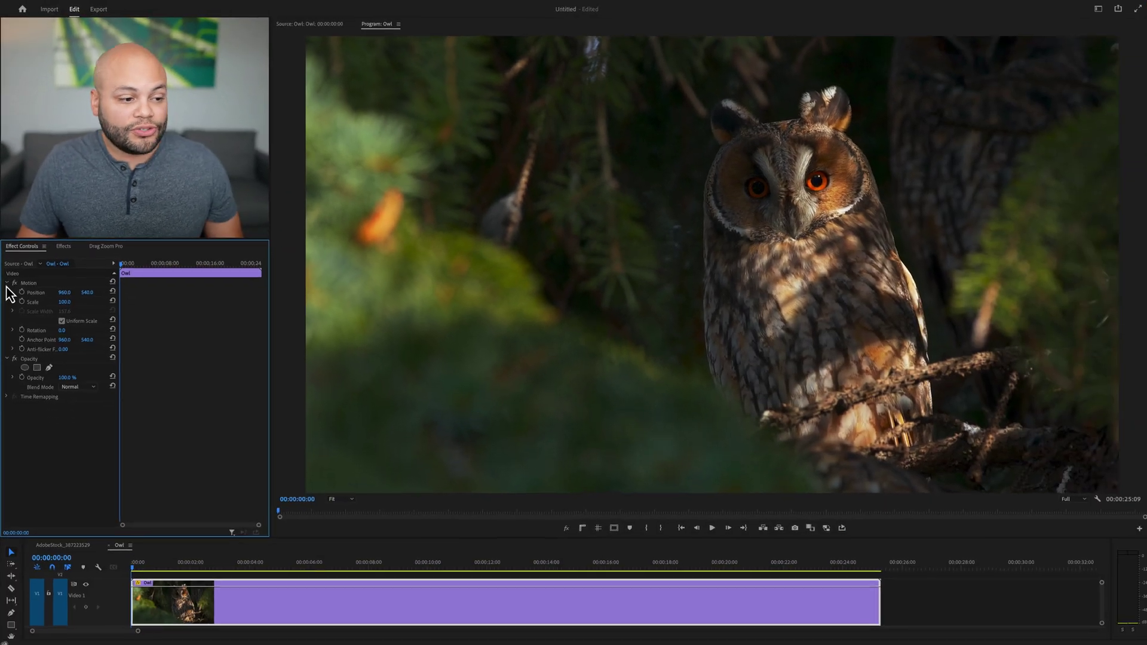
pyautogui.click(10, 406)
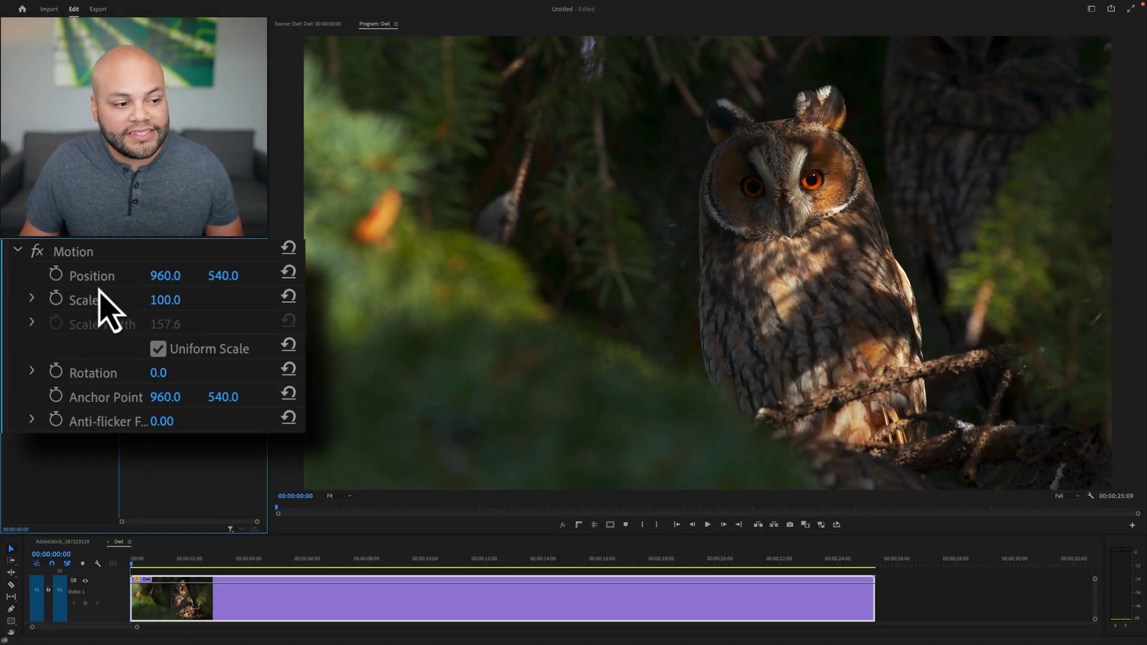
pyautogui.moveTo(164, 275)
pyautogui.mouseDown()
pyautogui.moveTo(146, 278)
pyautogui.moveTo(181, 281)
pyautogui.mouseUp()
pyautogui.moveTo(223, 276); pyautogui.dragTo(224, 276)
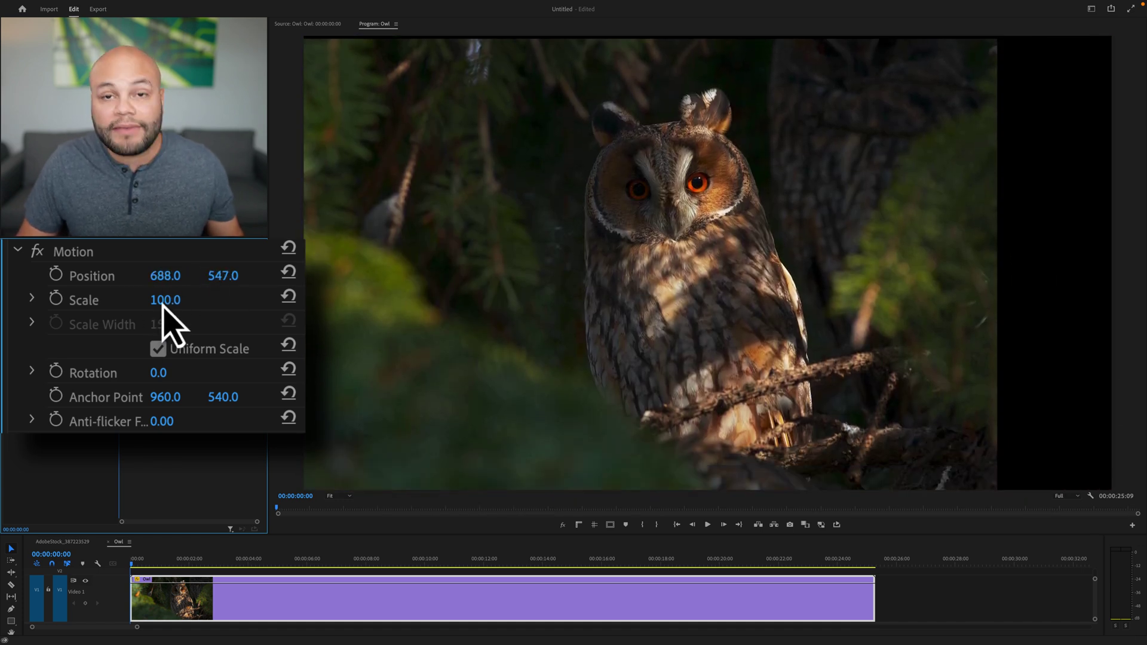
pyautogui.moveTo(163, 302); pyautogui.dragTo(198, 302)
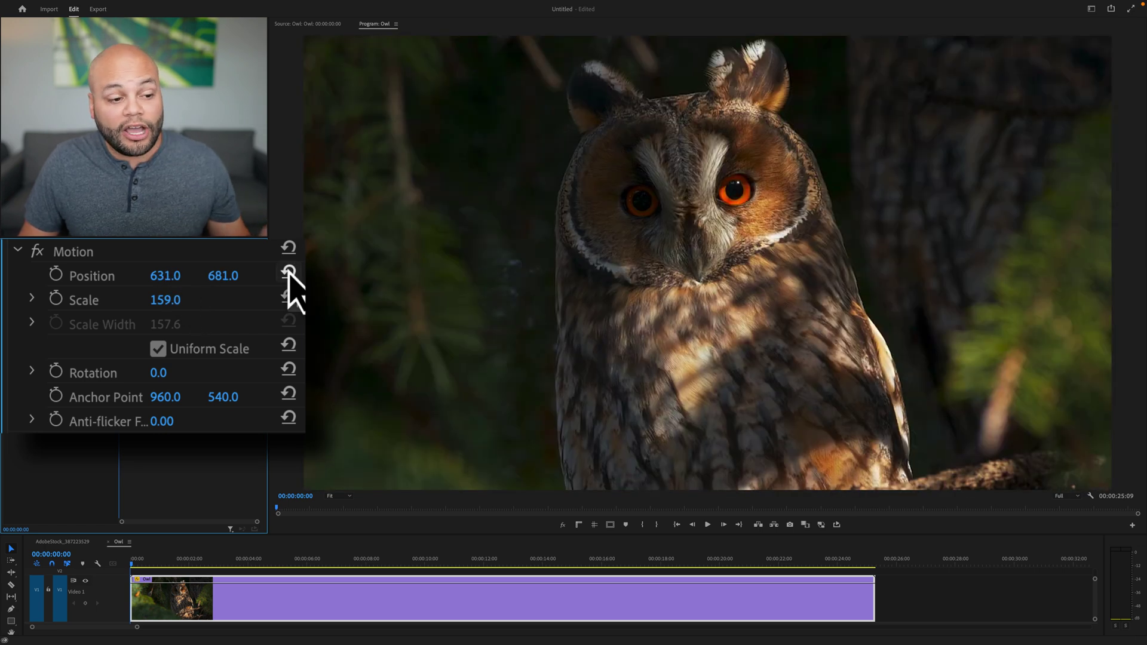
pyautogui.click(112, 289)
# - Reset the owl clip's scale and reposition it within the frame
pyautogui.click(112, 299)
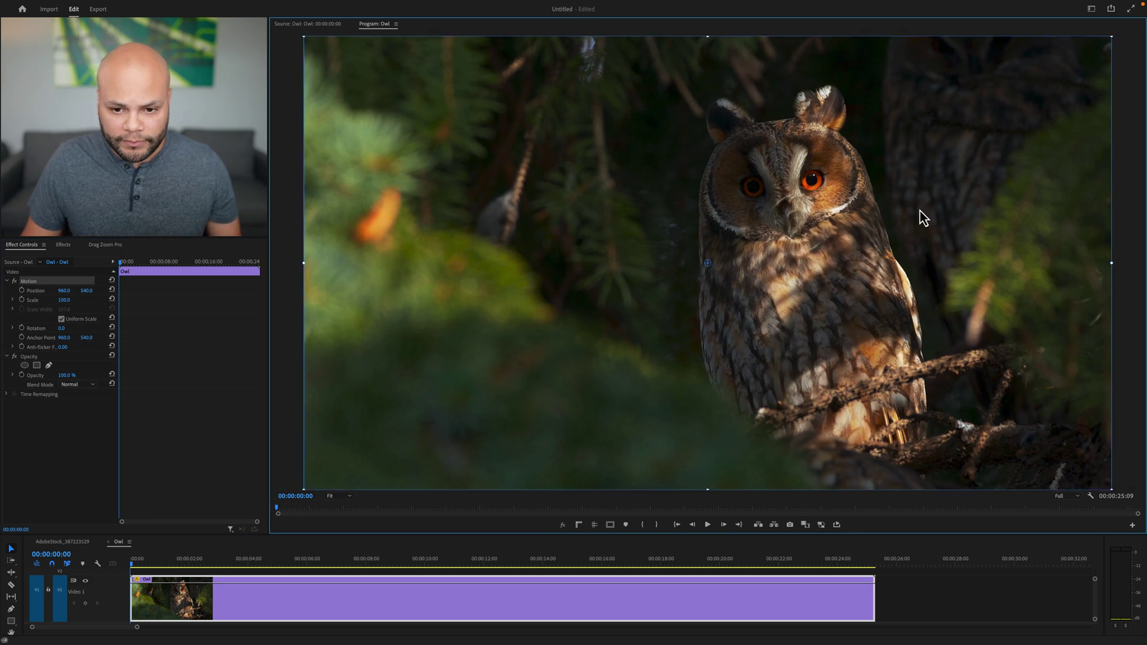
pyautogui.moveTo(919, 217); pyautogui.dragTo(754, 208)
pyautogui.moveTo(691, 289); pyautogui.dragTo(877, 212)
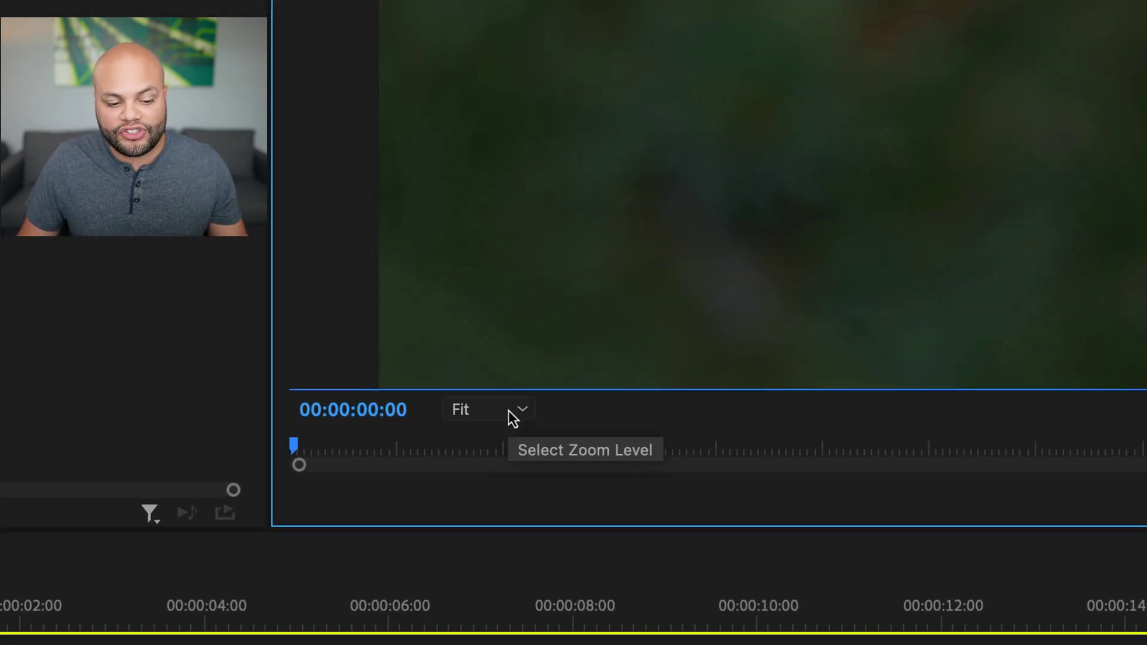
# - At 75% monitor zoom, scale the owl to 174.6 and move it down-left onto its face
pyautogui.click(509, 412)
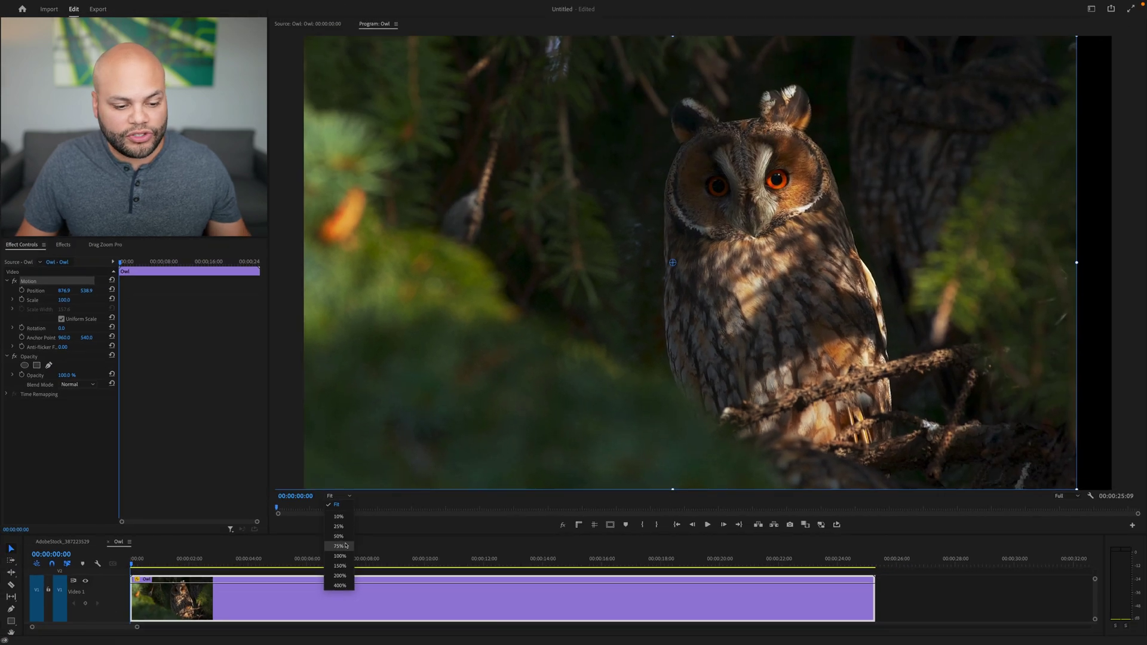
pyautogui.click(339, 546)
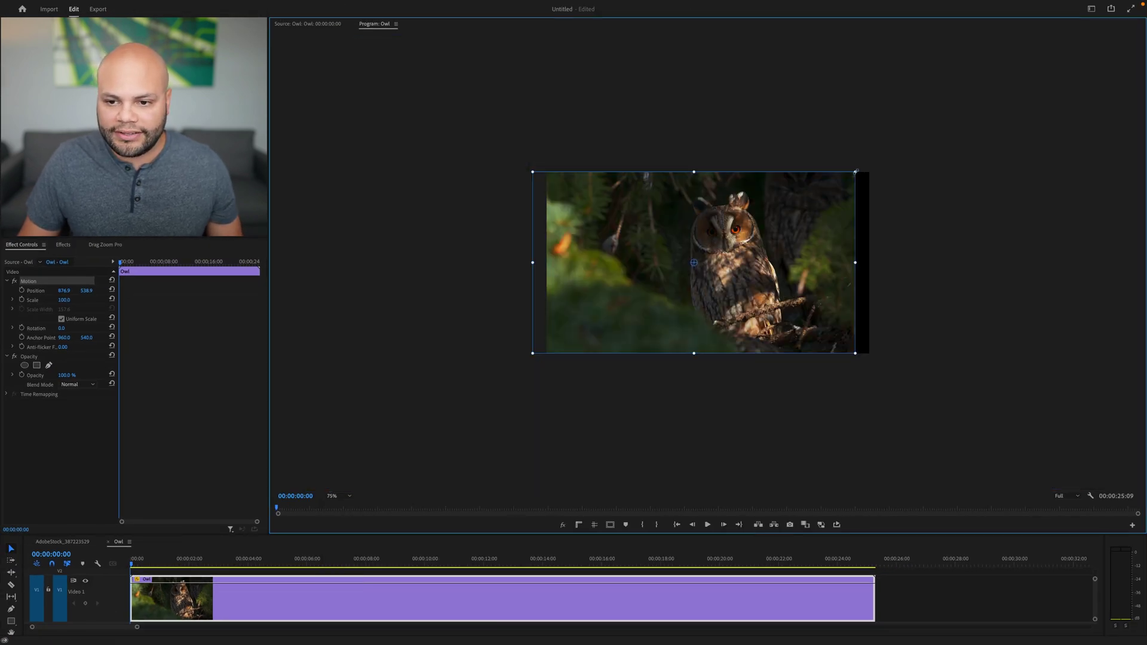
pyautogui.moveTo(855, 172); pyautogui.dragTo(998, 107)
pyautogui.moveTo(815, 243); pyautogui.dragTo(773, 285)
pyautogui.click(860, 87)
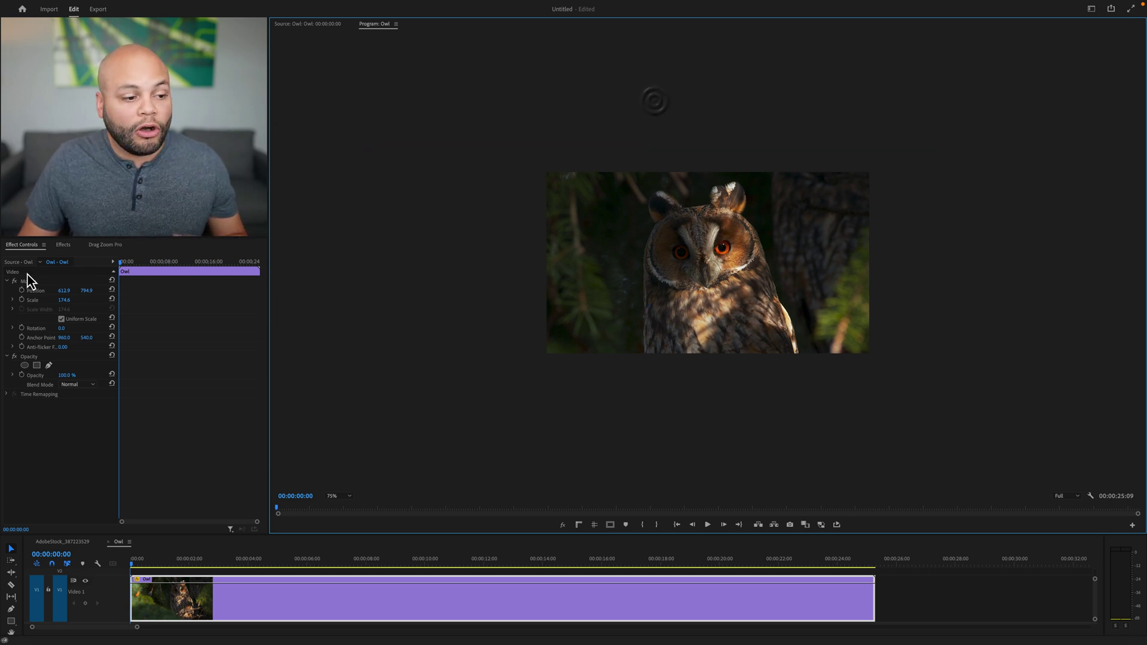
pyautogui.click(83, 253)
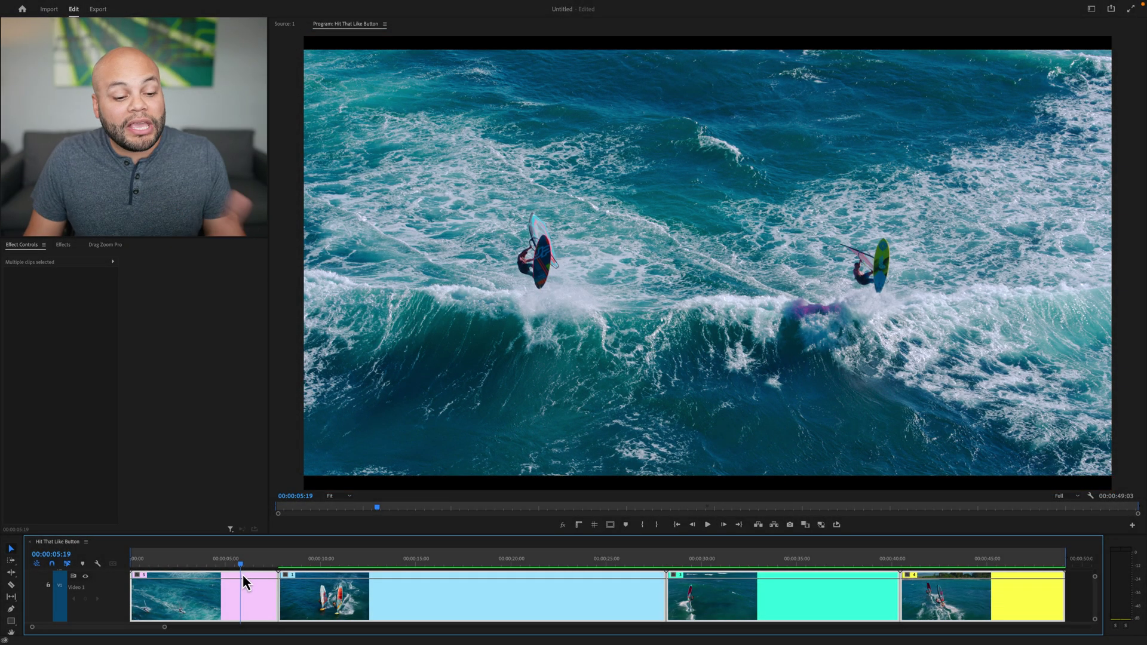
# - Raise windsurfing clip 5's Motion Scale to 107 so the letterbox bars disappear
pyautogui.moveTo(243, 574); pyautogui.dragTo(197, 606)
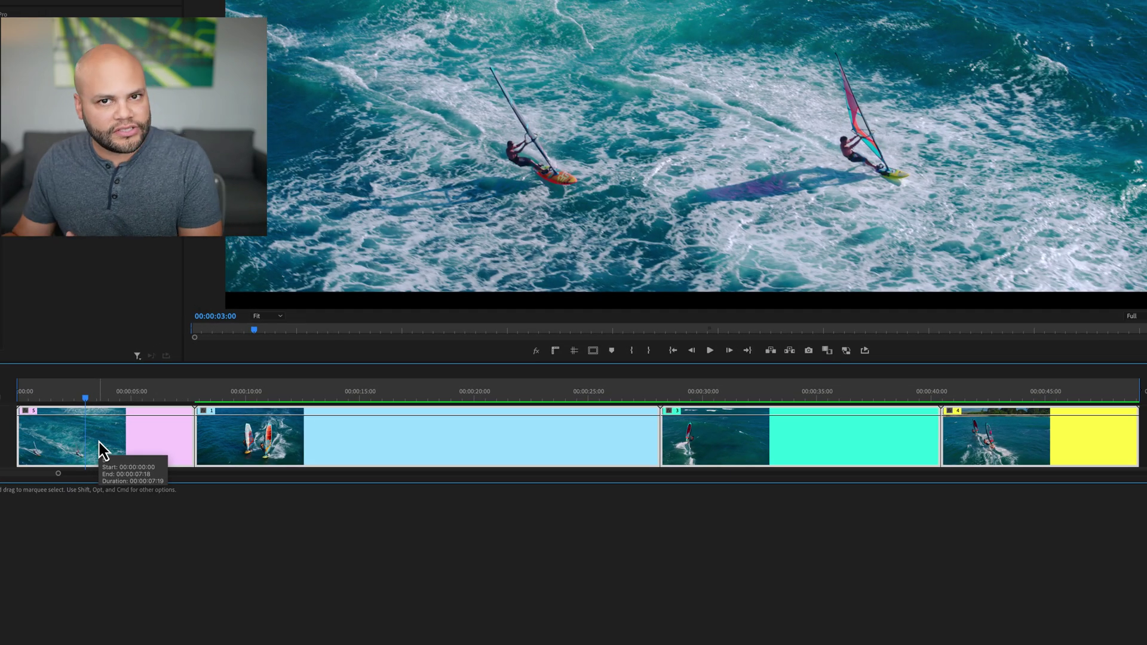
pyautogui.click(147, 398)
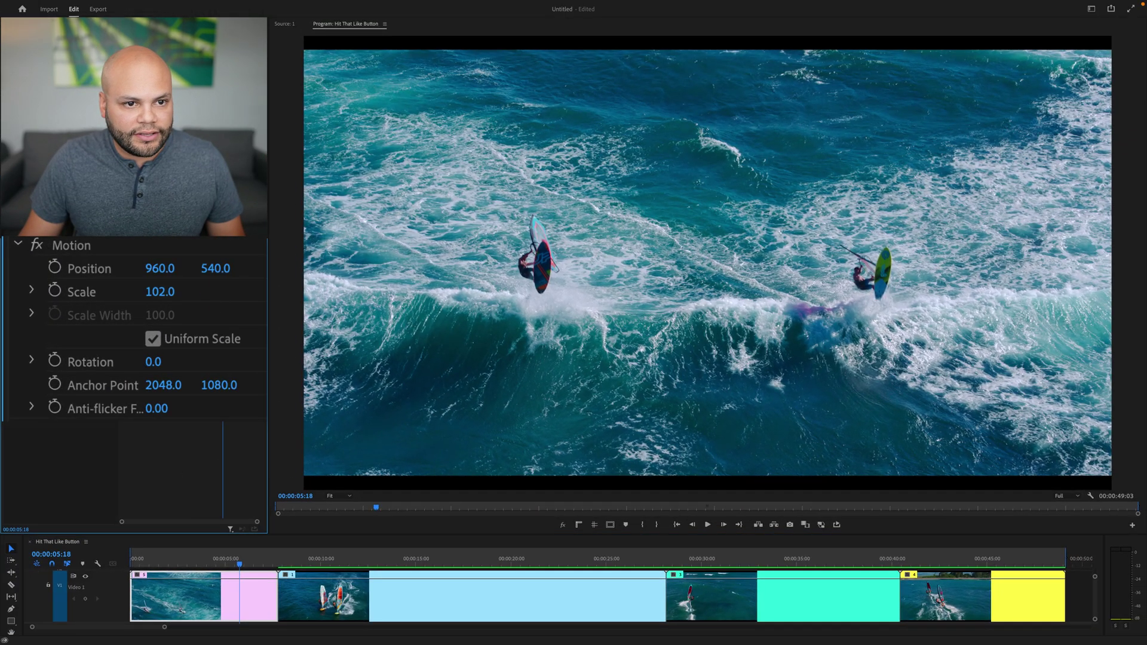
pyautogui.moveTo(160, 292); pyautogui.dragTo(169, 291)
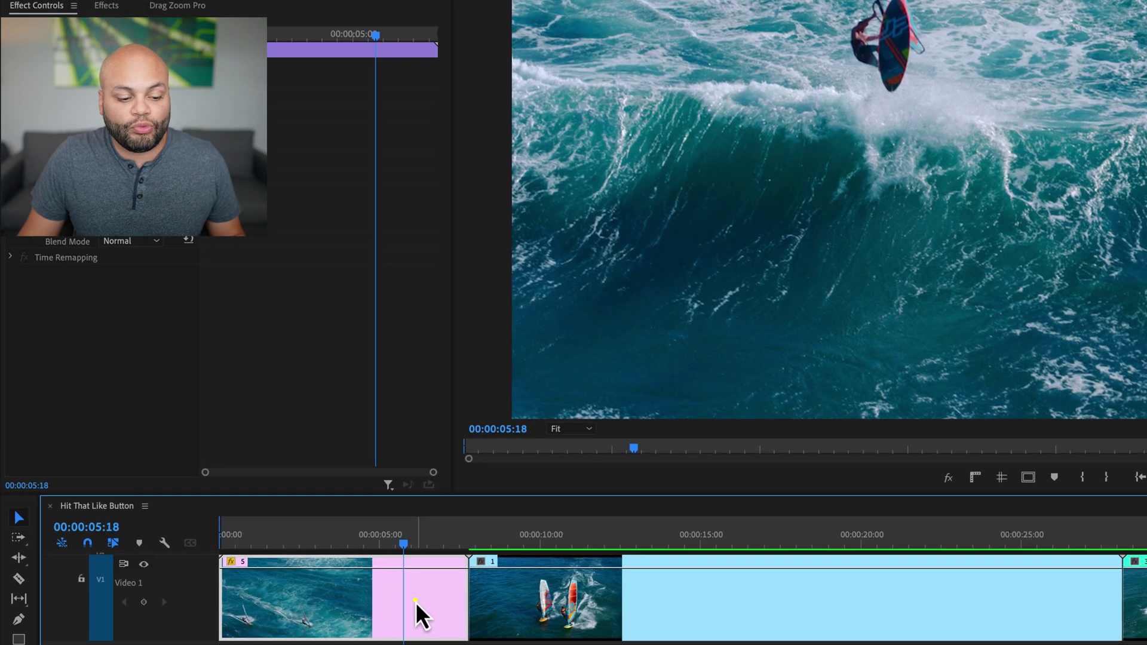
# - Copy clip 5 and paste its Motion attributes onto clips 1 through 4
pyautogui.rightClick(414, 601)
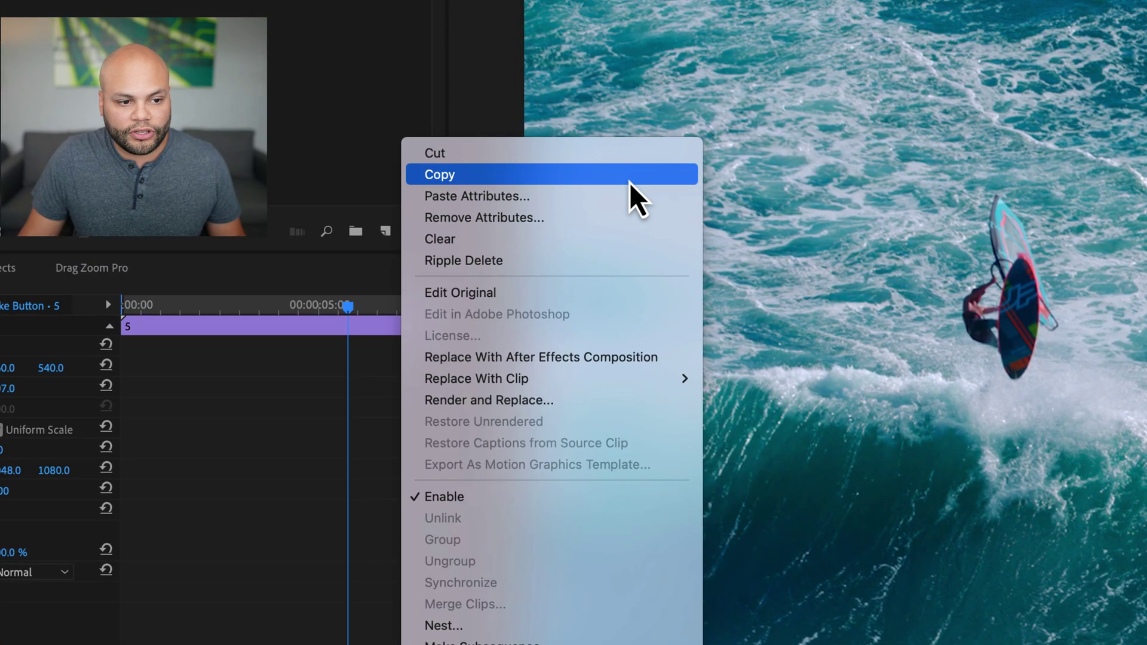
pyautogui.click(629, 179)
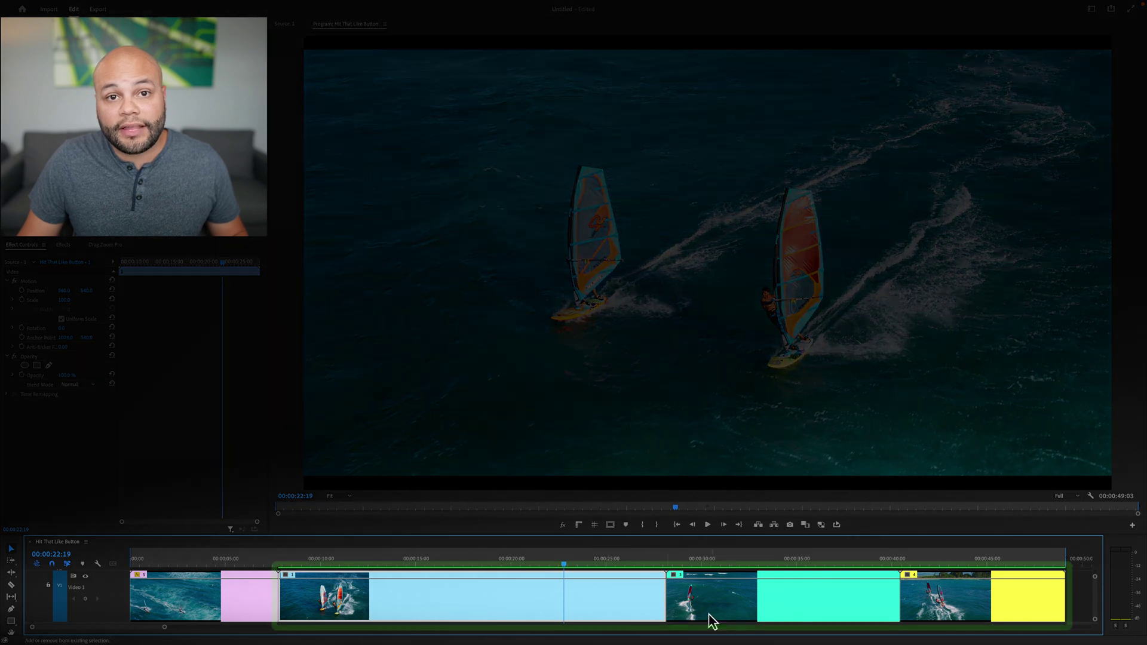
pyautogui.keyDown('shift'); pyautogui.click(740, 608); pyautogui.keyUp('shift')
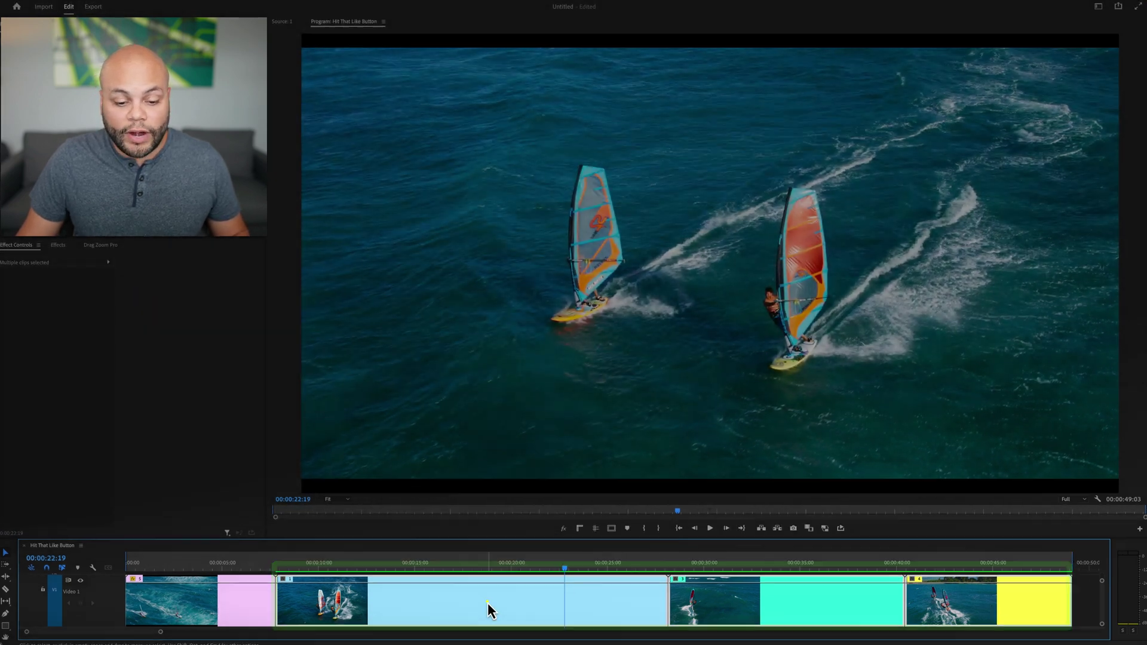
pyautogui.rightClick(488, 604)
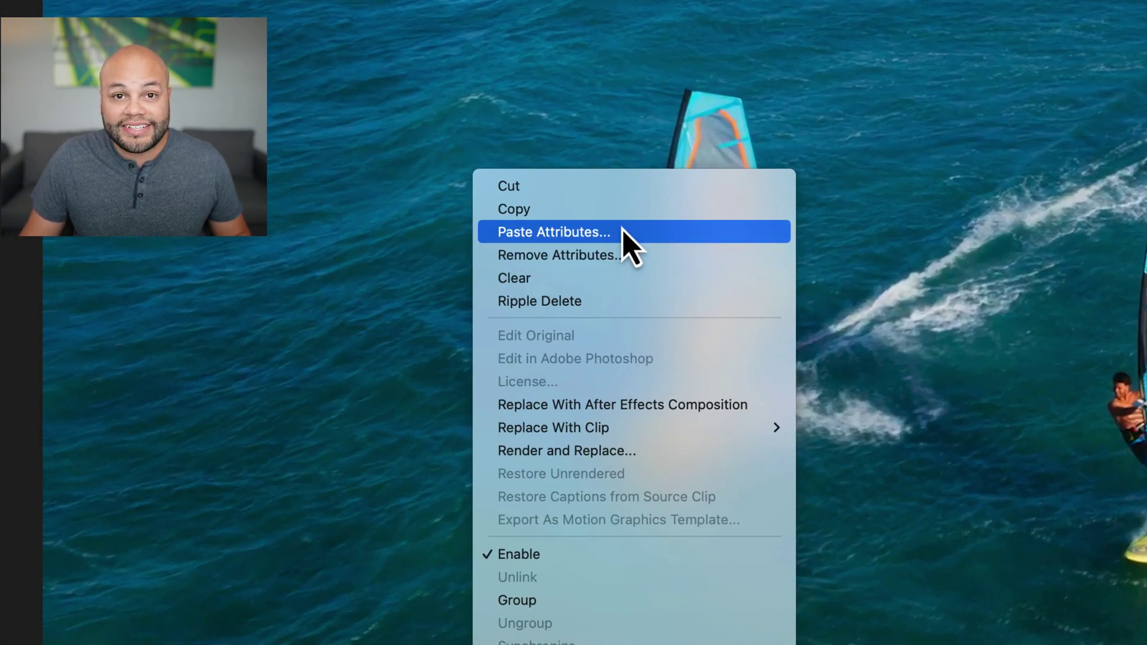
pyautogui.click(623, 231)
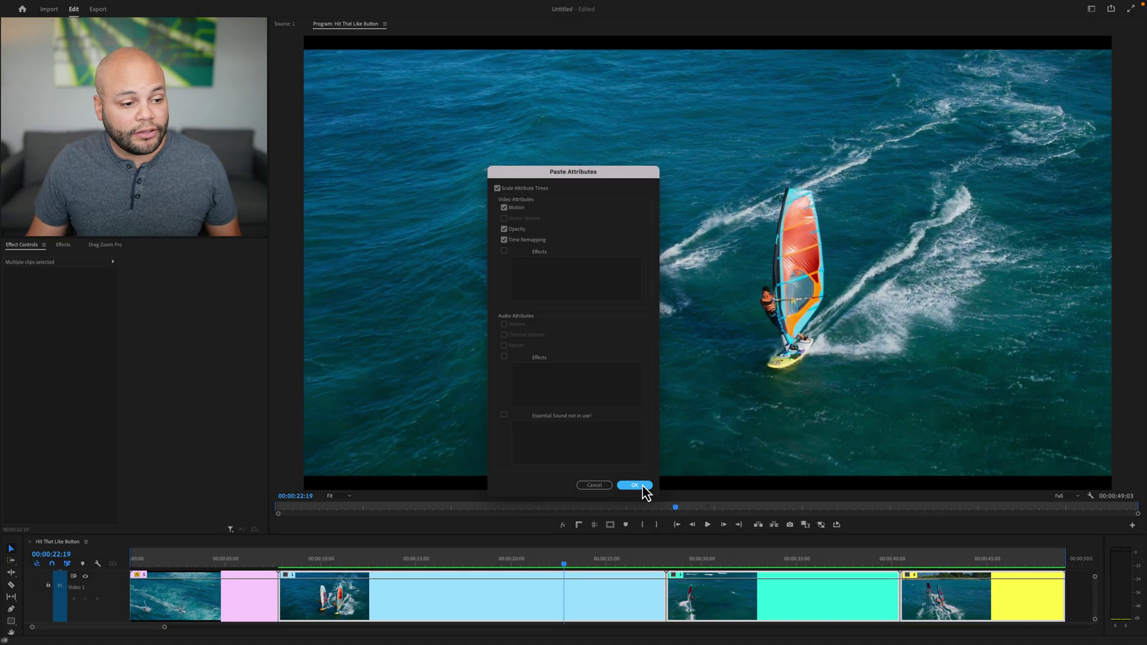
pyautogui.click(634, 485)
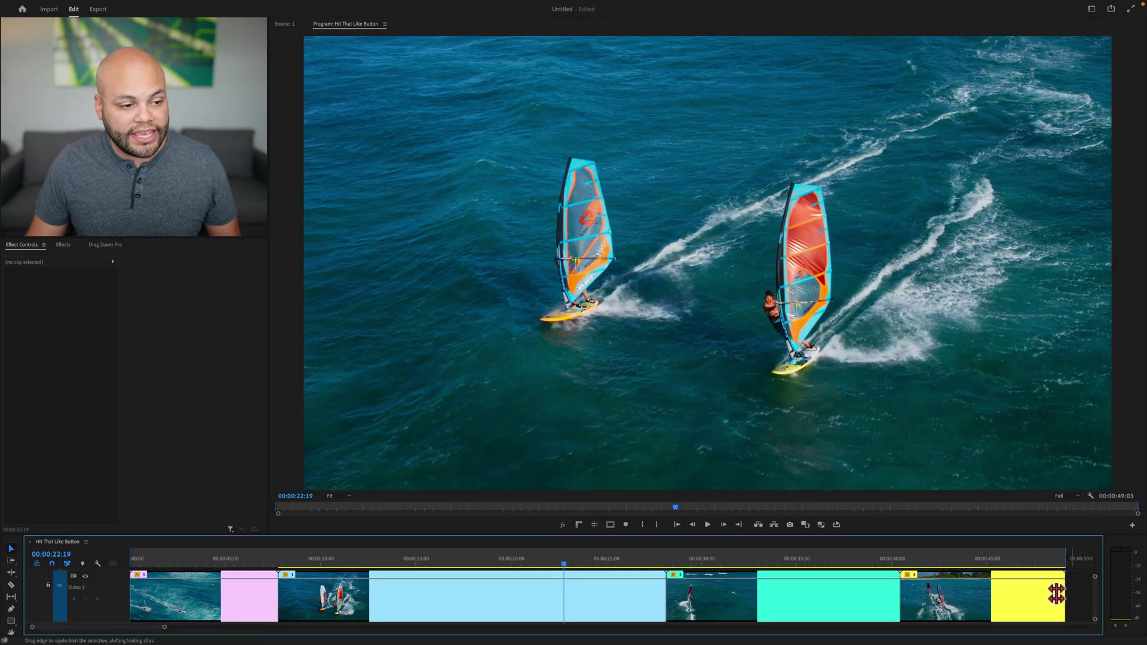
# - Verify clips 1, 3 and 4 now show the 107 scale, ending on clip 5
pyautogui.click(615, 566)
pyautogui.click(620, 566)
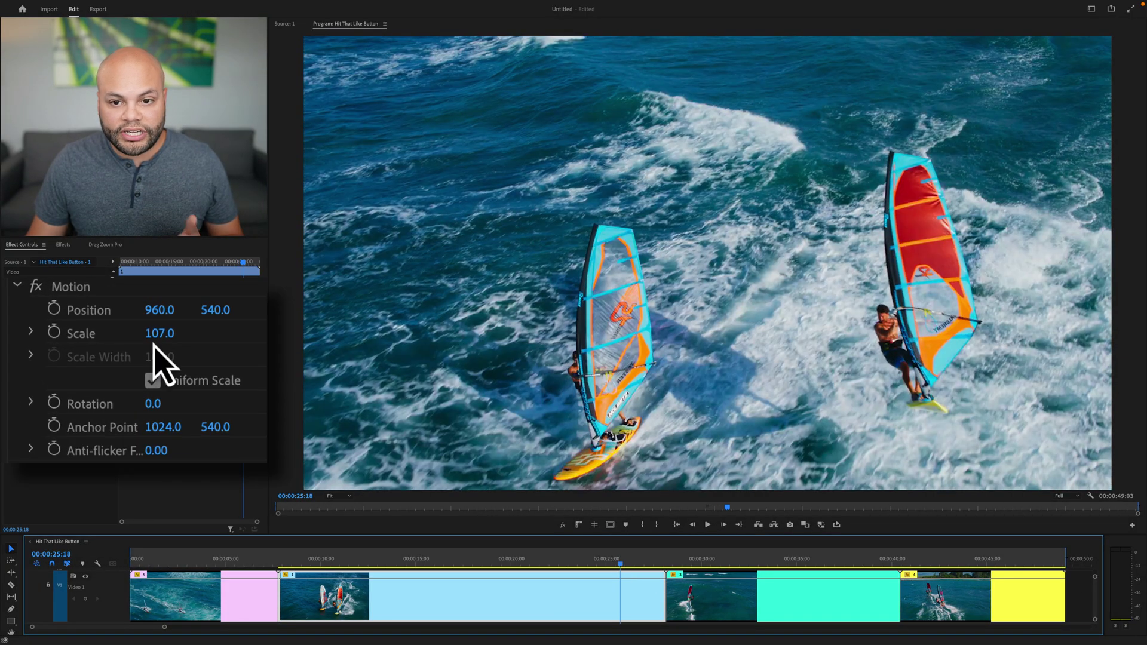
pyautogui.click(801, 565)
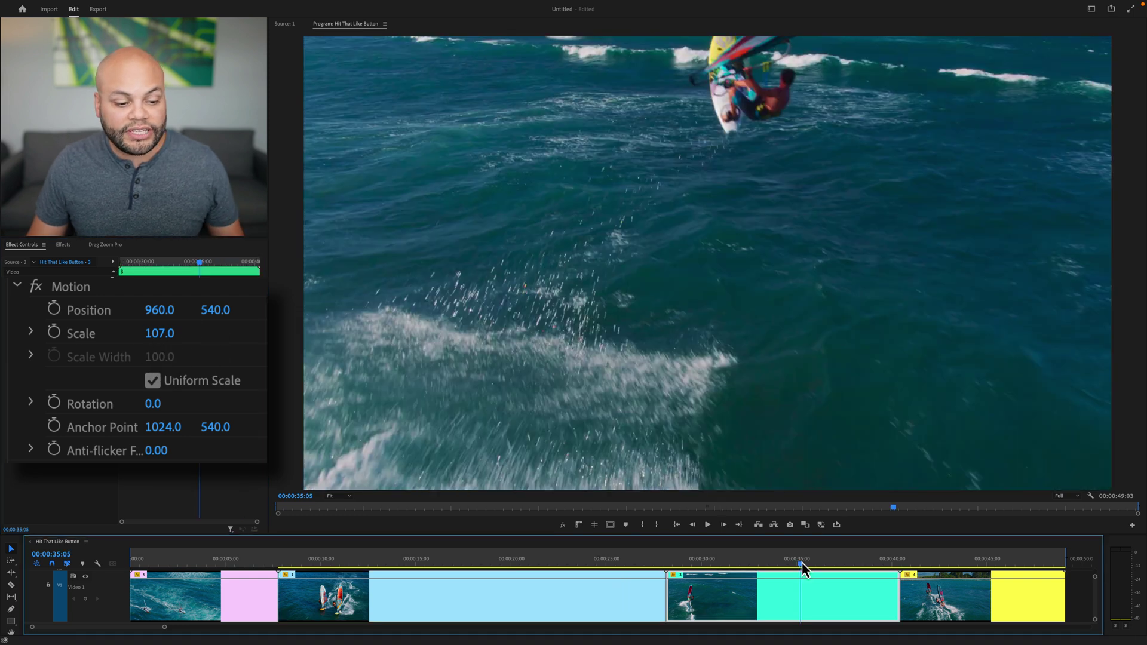
pyautogui.click(961, 563)
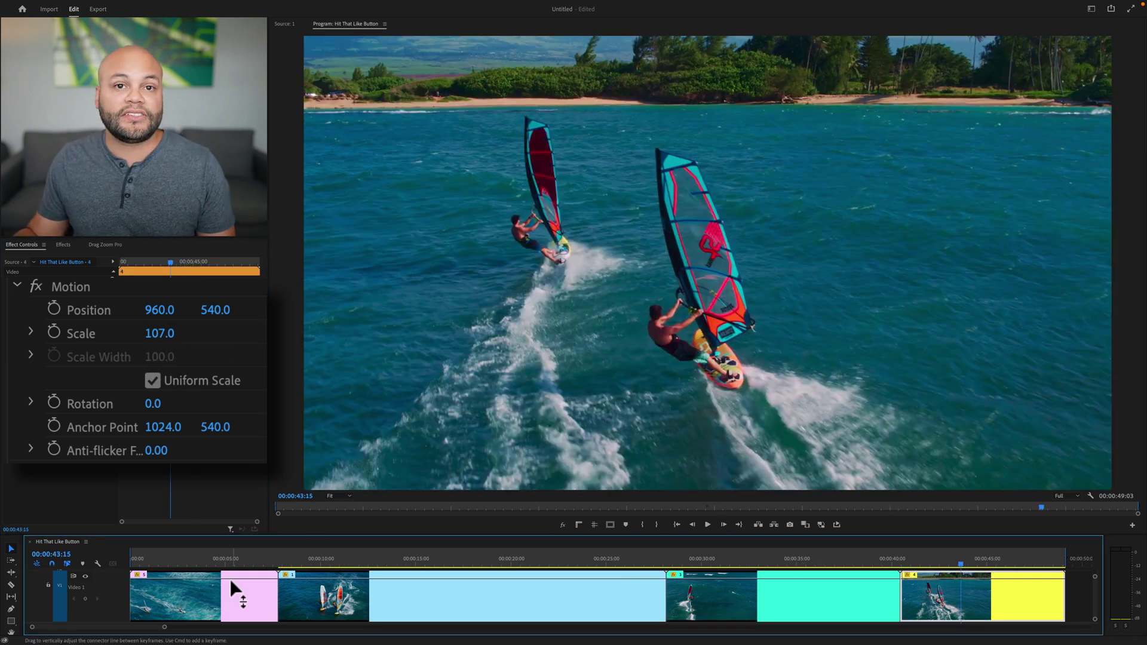
pyautogui.click(234, 562)
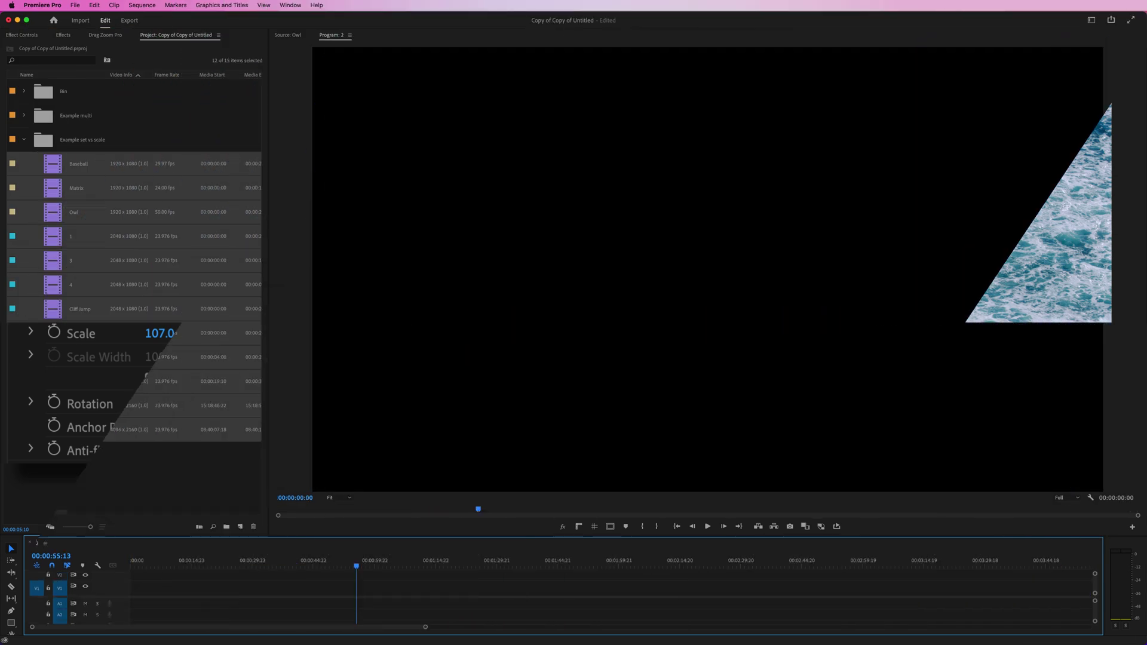
# - Add the selected project clips to the sequence and preview the Matrix and Baseball clips
pyautogui.moveTo(201, 376); pyautogui.dragTo(184, 591)
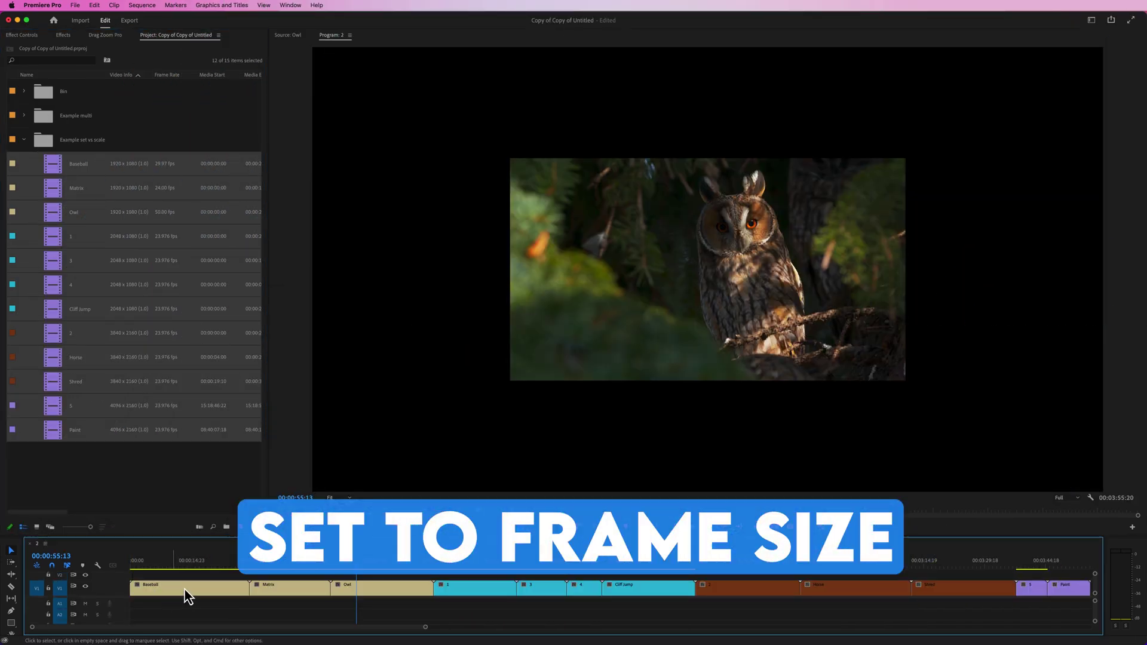
pyautogui.click(293, 566)
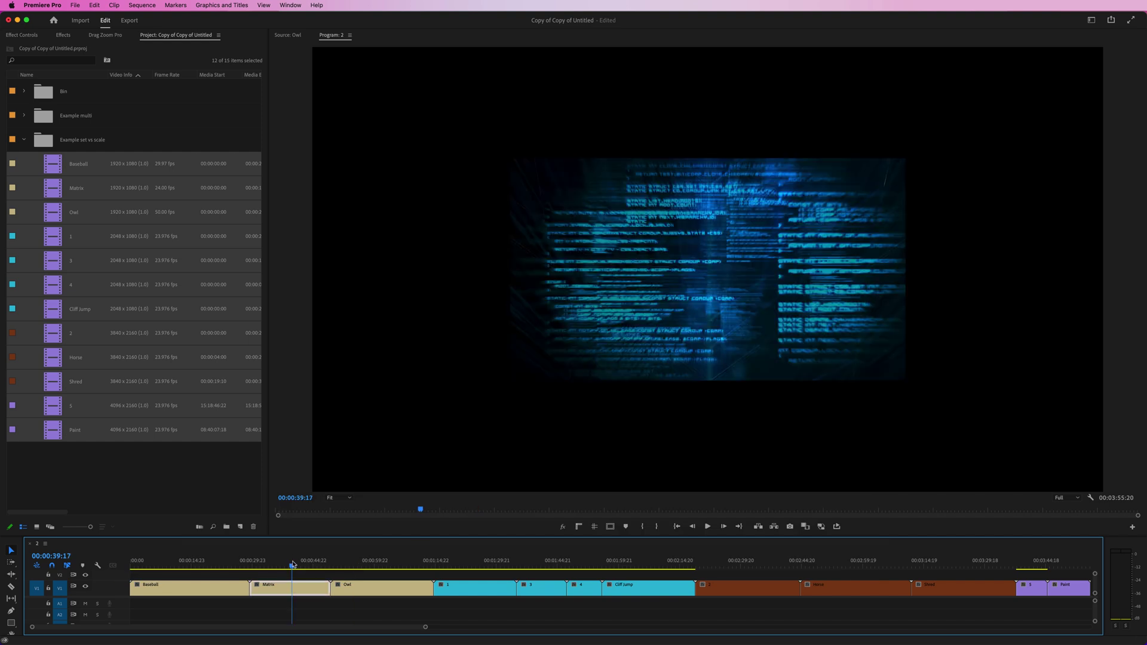
pyautogui.click(240, 566)
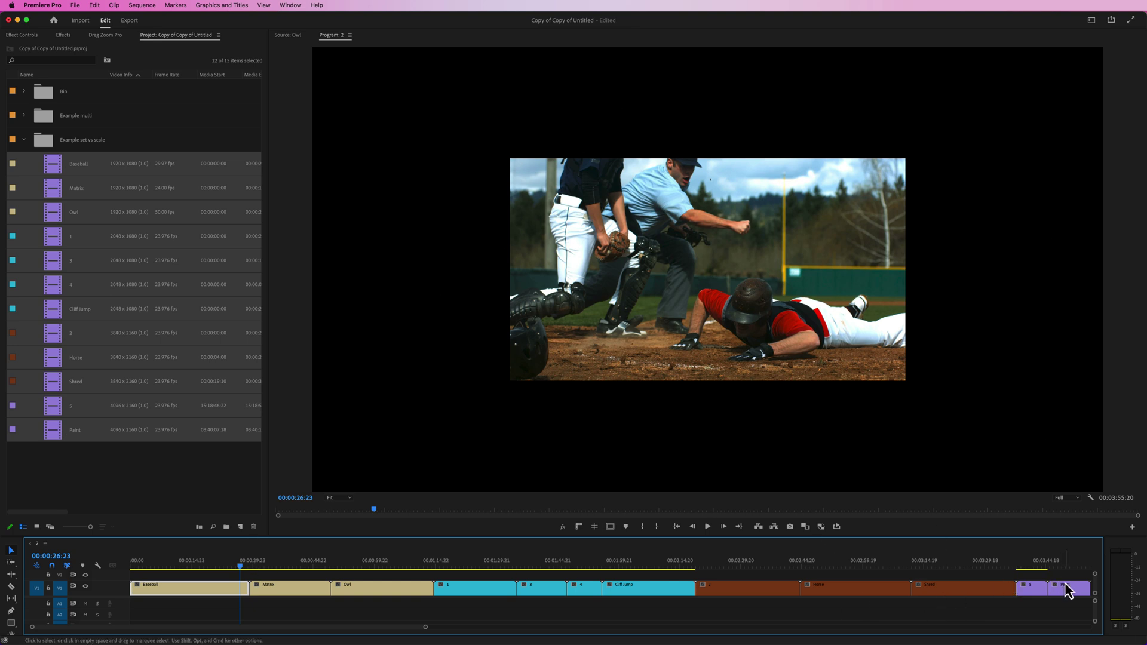
# - Set the video-track clips to frame size and open the clip menu at 00:00:57:10
pyautogui.moveTo(268, 577); pyautogui.dragTo(285, 613)
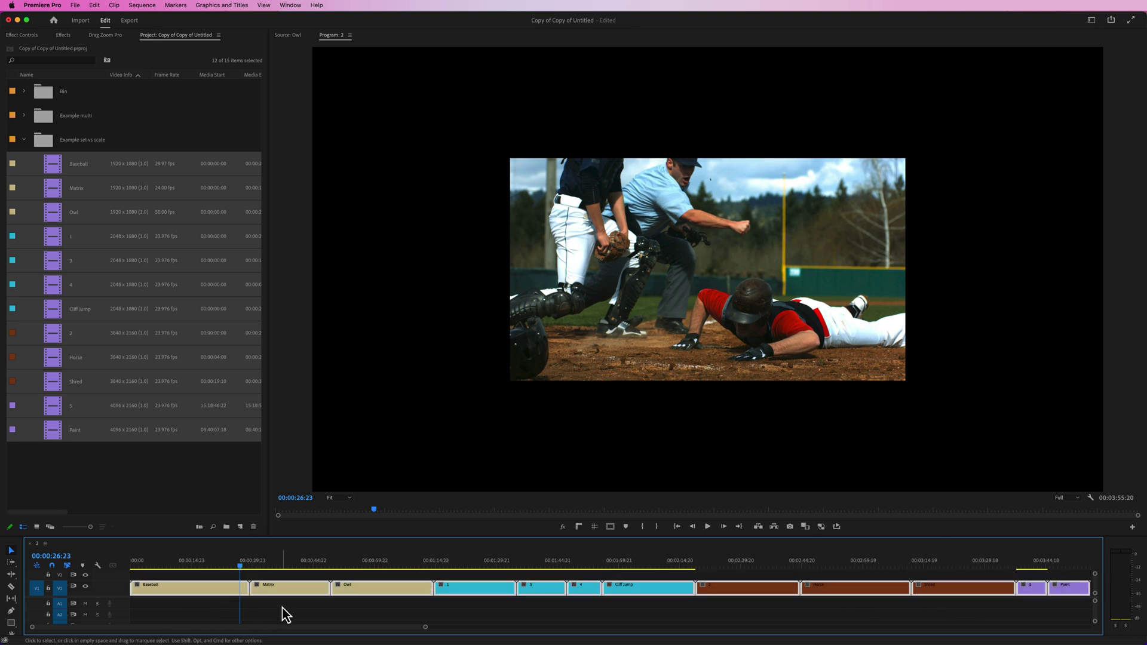
pyautogui.rightClick(286, 592)
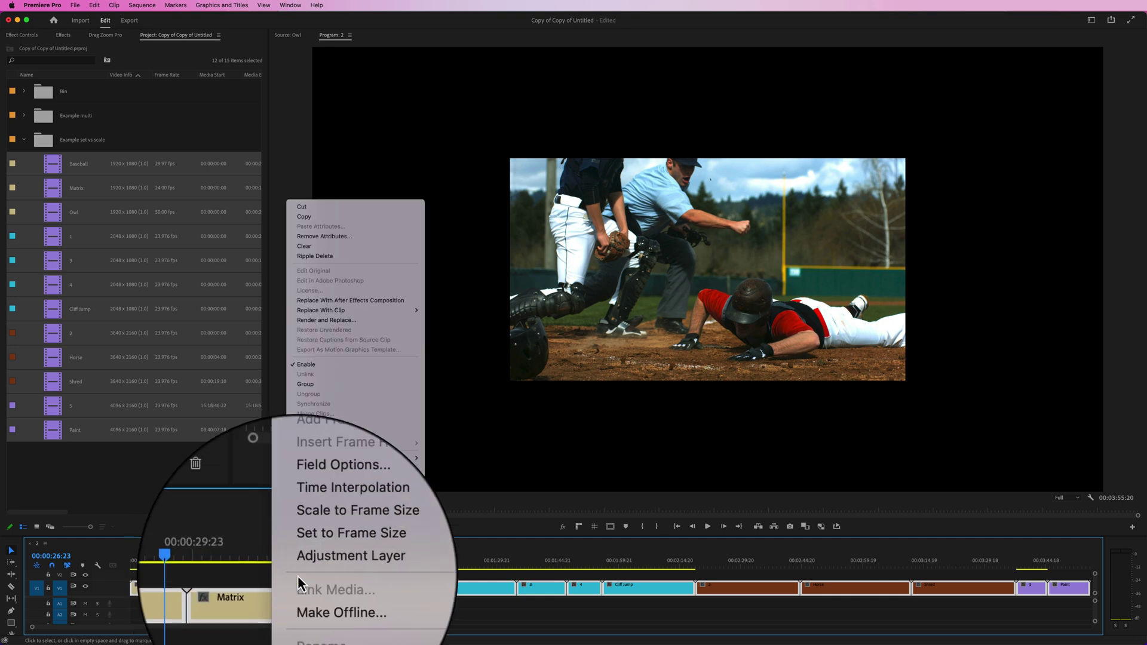
pyautogui.click(328, 562)
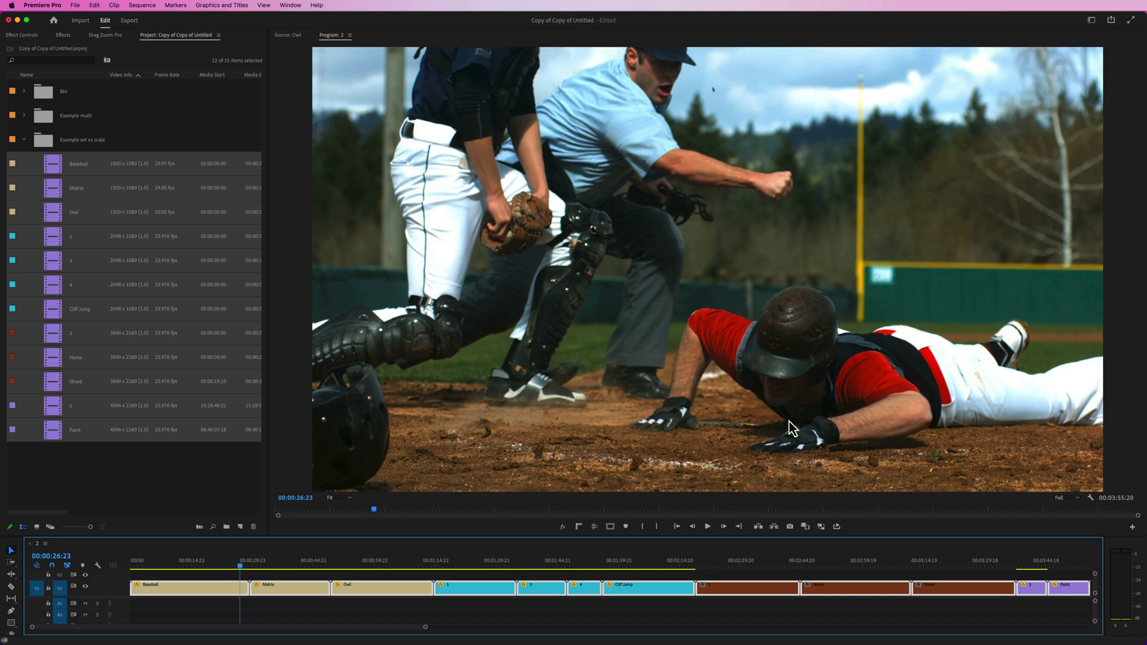
pyautogui.moveTo(281, 564); pyautogui.dragTo(365, 566)
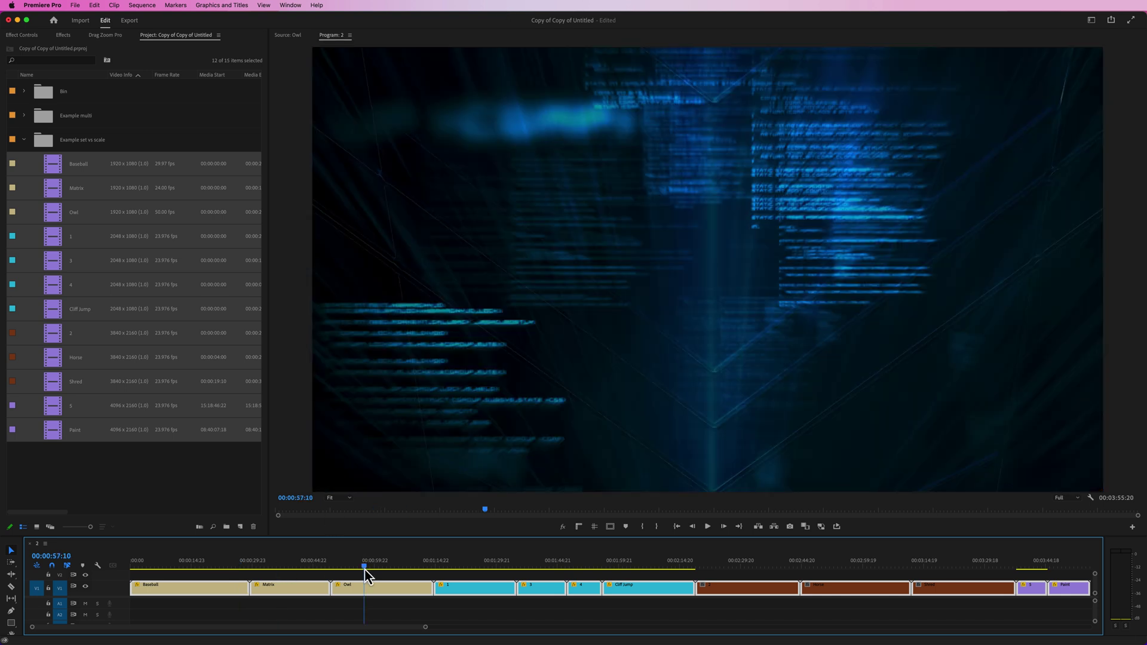
pyautogui.rightClick(188, 589)
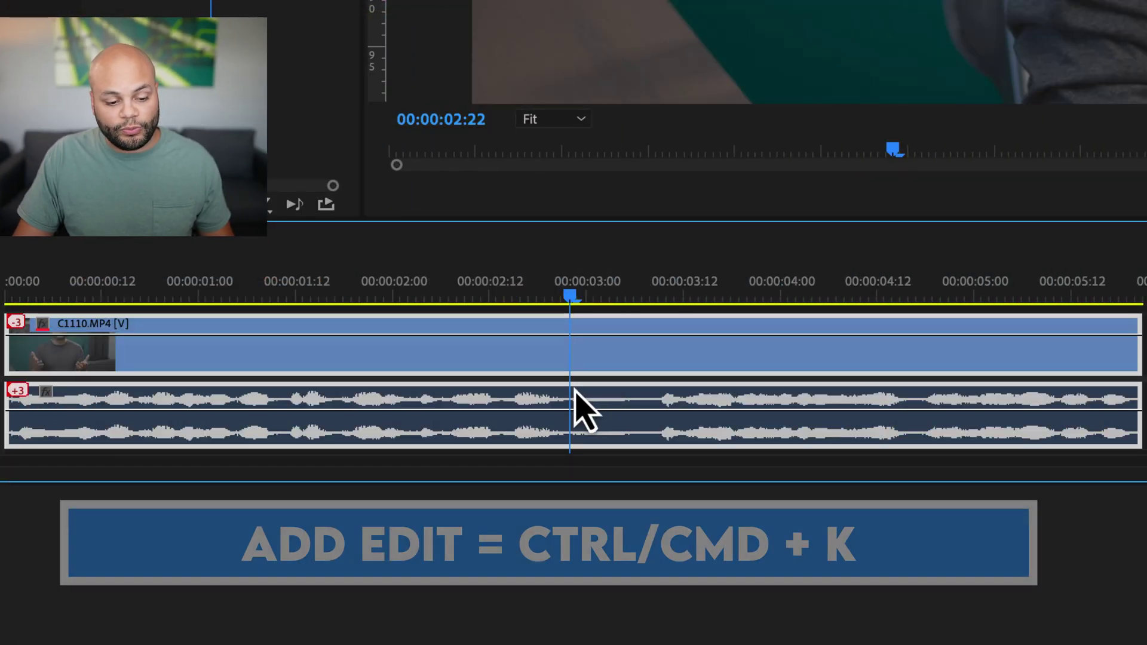
# - Split the C1110 clip, ripple-trim the gap, and split again at 00:00:04:06
pyautogui.hotkey('ctrl', 'k')
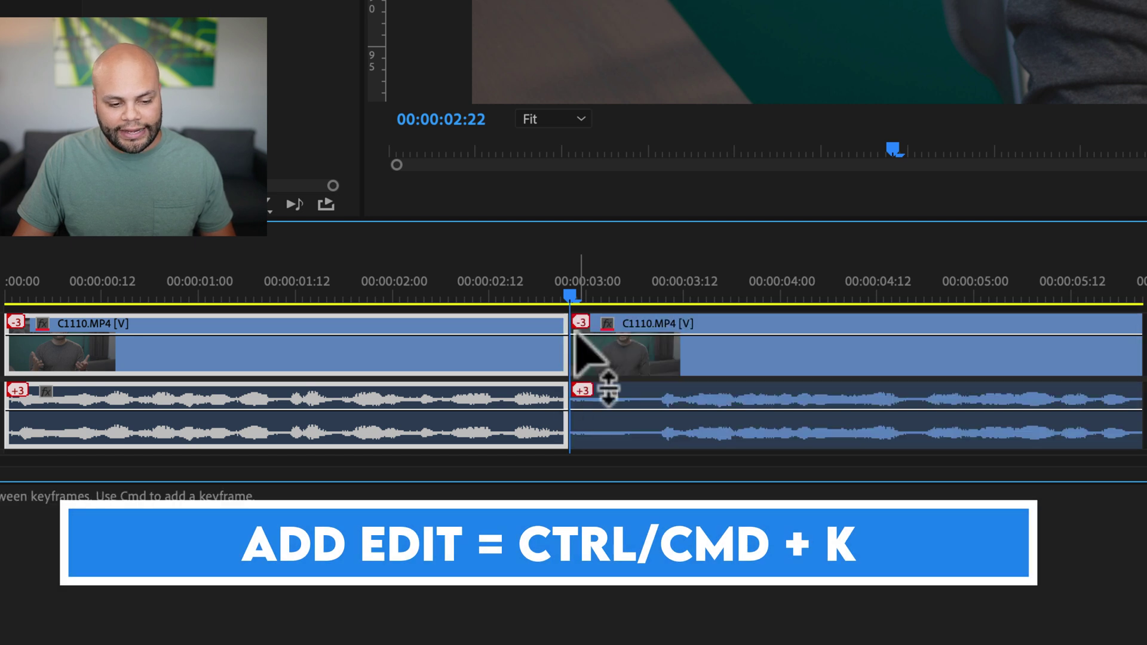
pyautogui.moveTo(574, 294); pyautogui.dragTo(636, 302)
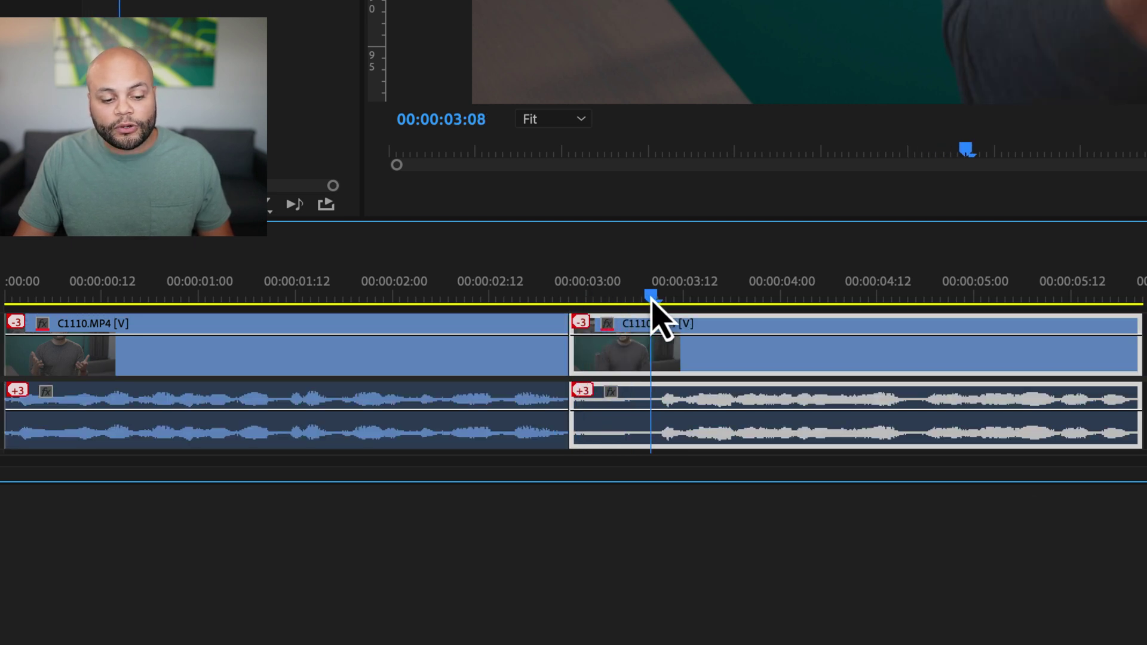
pyautogui.press('q')
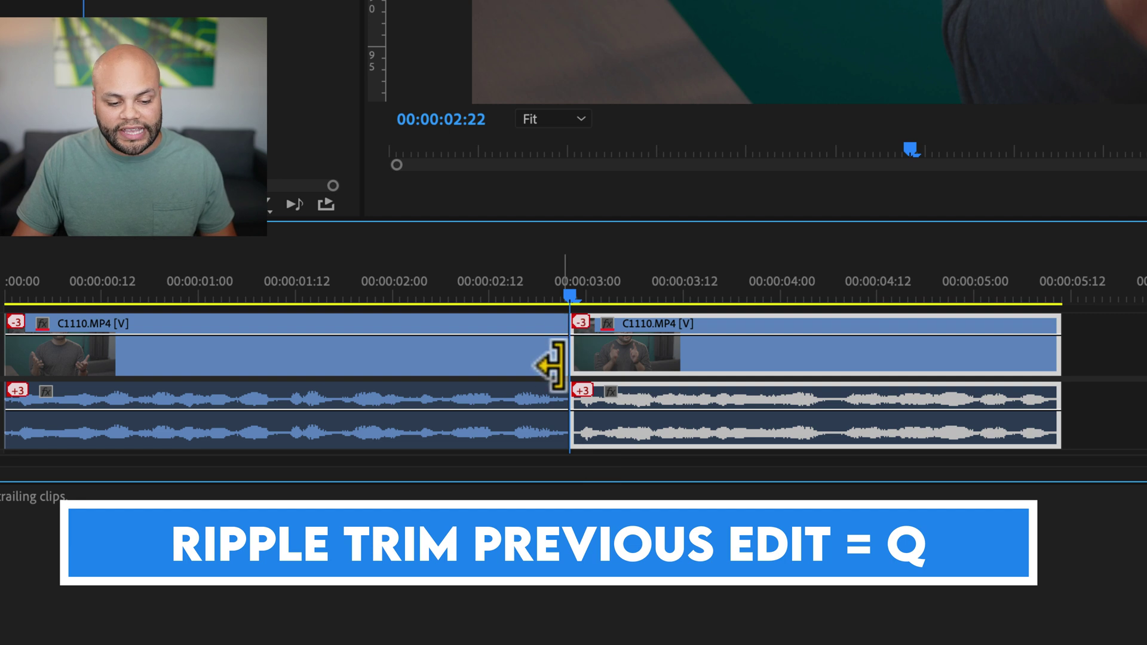
pyautogui.moveTo(599, 293); pyautogui.dragTo(837, 293)
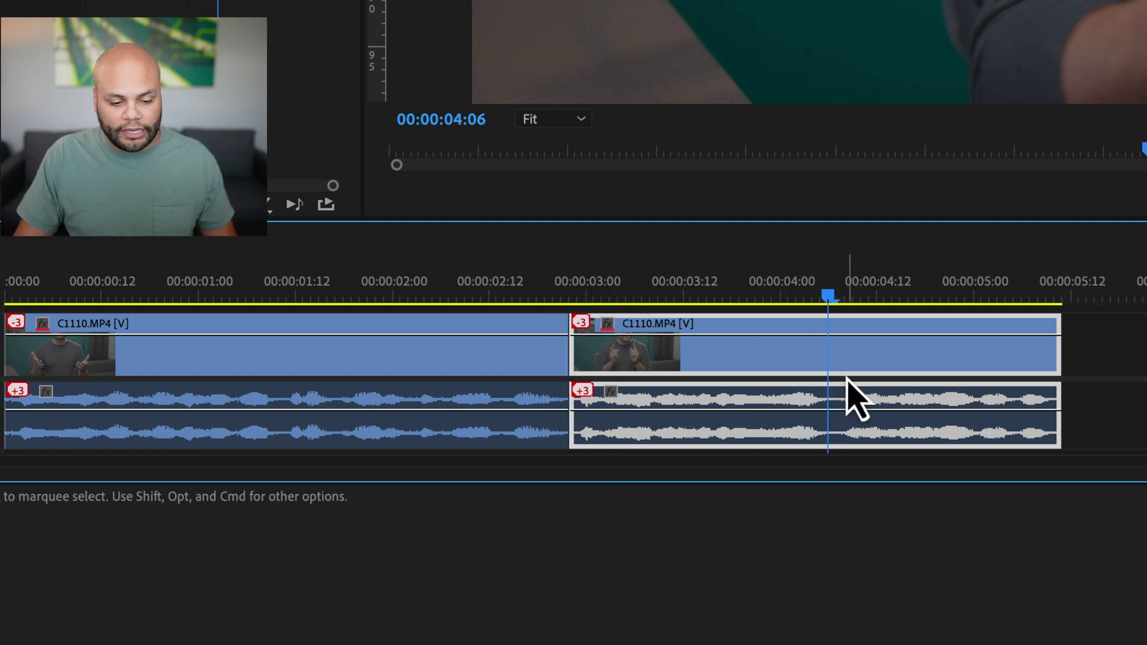
pyautogui.hotkey('ctrl', 'k')
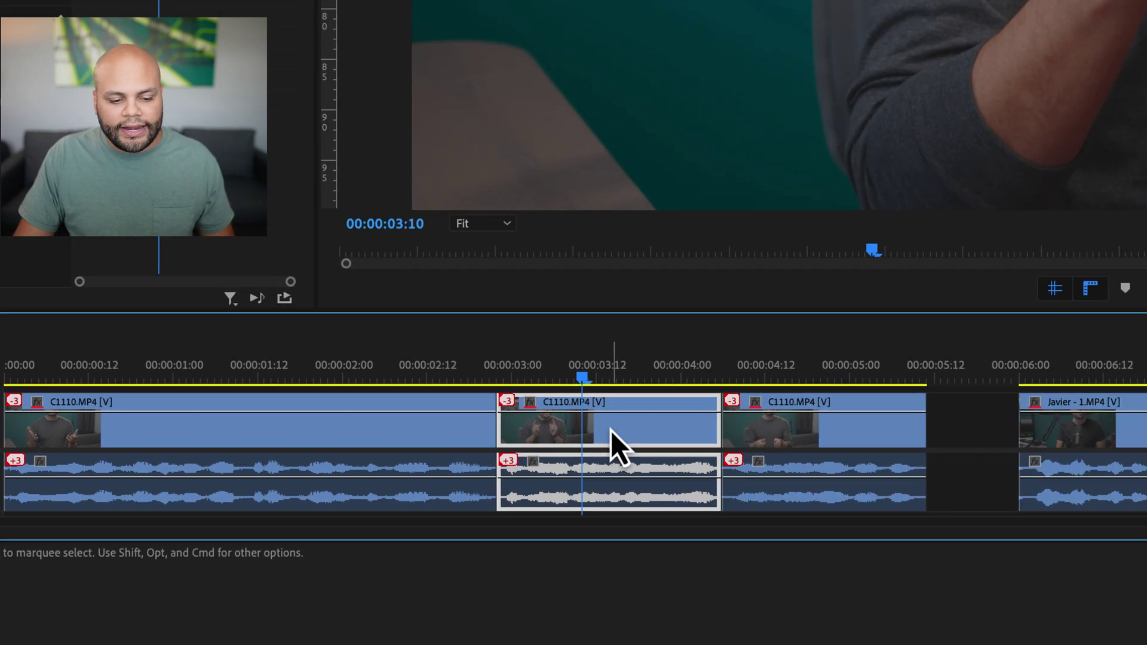
# - Label the middle piece orange, scale it up as a punch-in, and play it back
pyautogui.rightClick(611, 430)
pyautogui.moveTo(604, 210)
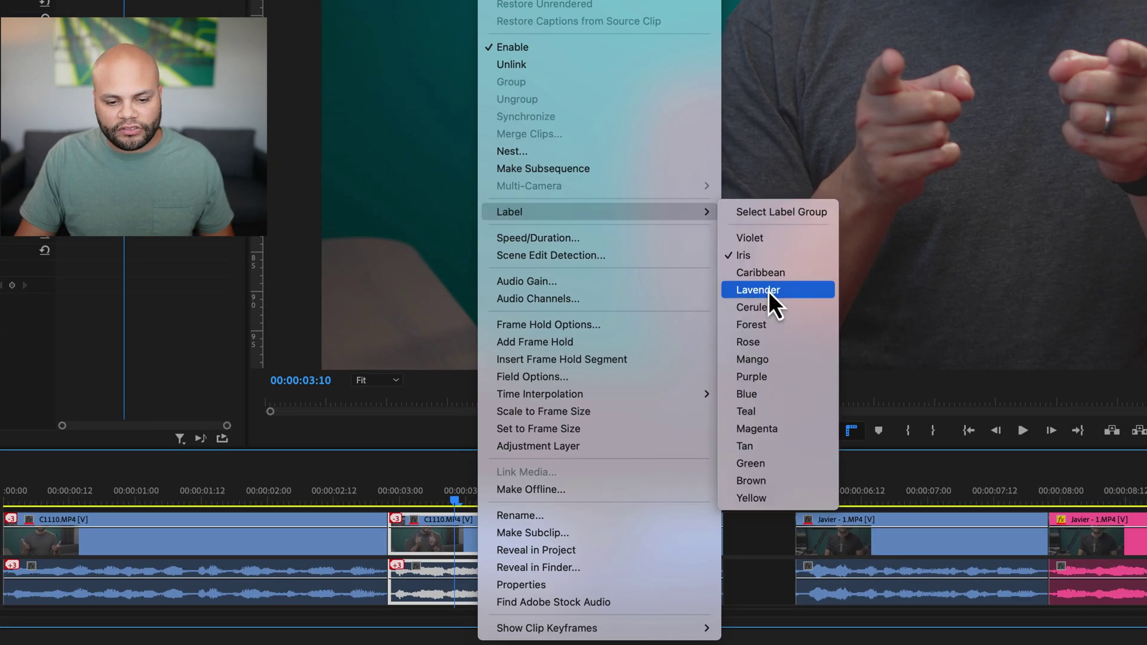
pyautogui.click(783, 359)
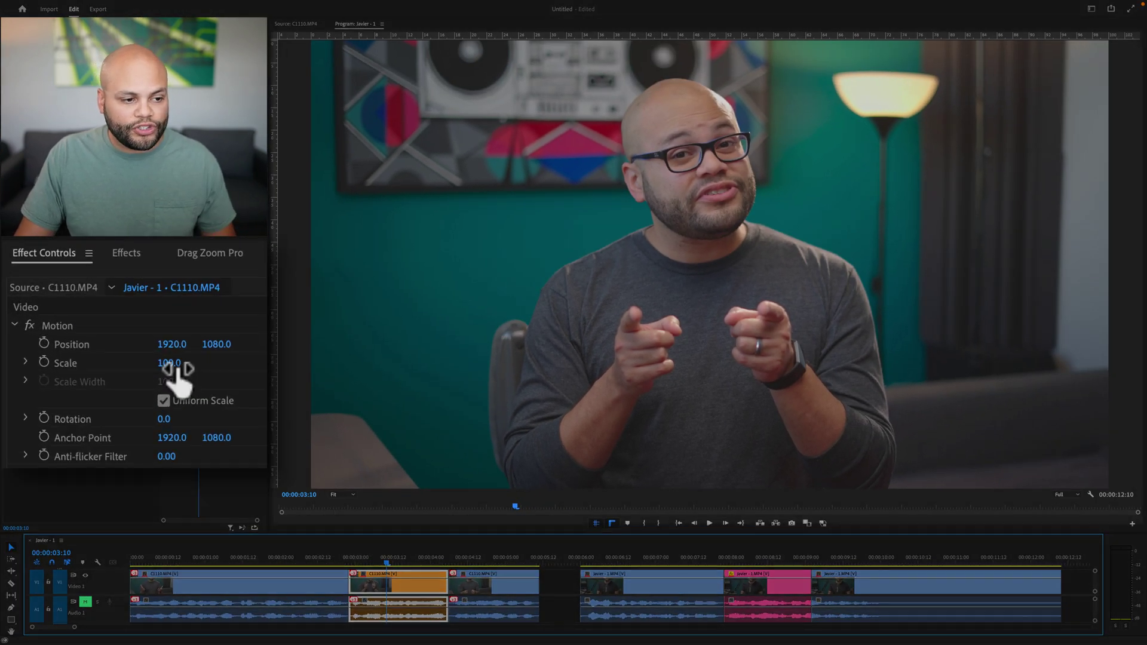
pyautogui.moveTo(150, 346)
pyautogui.mouseDown()
pyautogui.moveTo(163, 346)
pyautogui.moveTo(162, 363)
pyautogui.mouseUp()
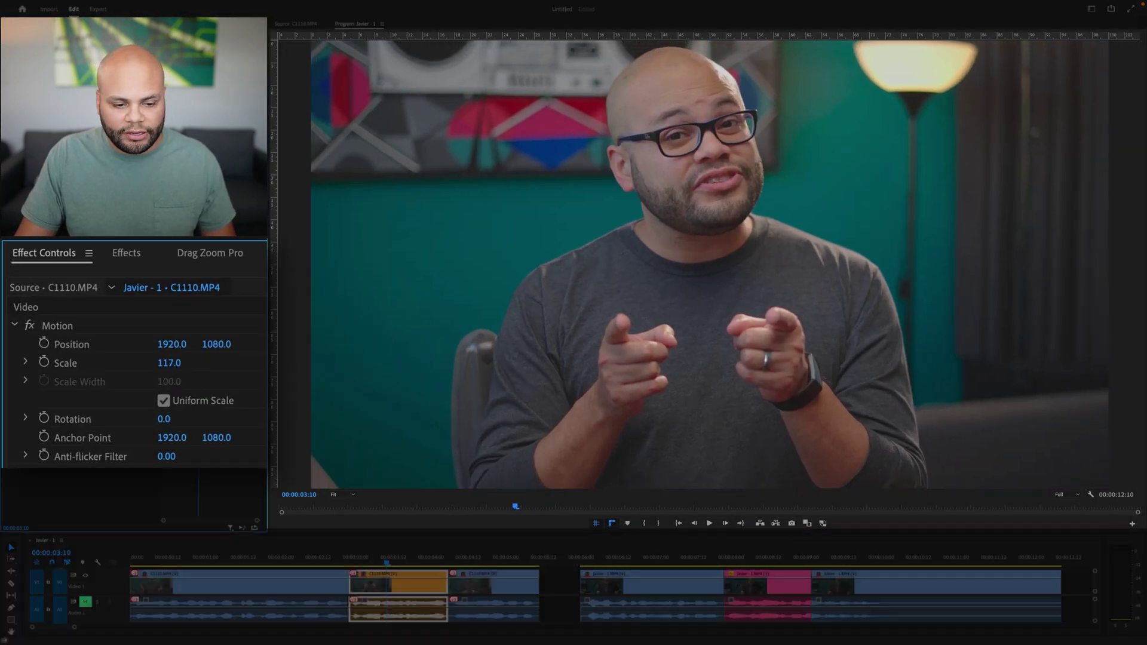
pyautogui.click(307, 558)
pyautogui.press('space')
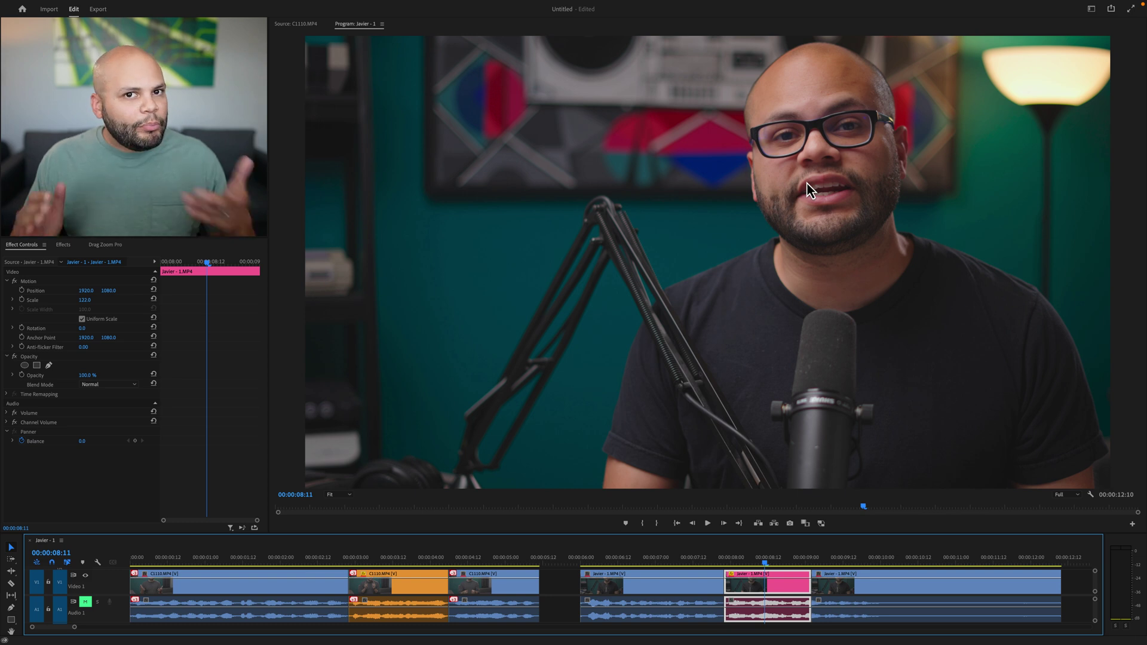
pyautogui.press('Left')
pyautogui.press('Left')
pyautogui.press('Left')
pyautogui.press('Left')
pyautogui.press('Left')
pyautogui.press('Left')
pyautogui.press('Left')
pyautogui.press('Left')
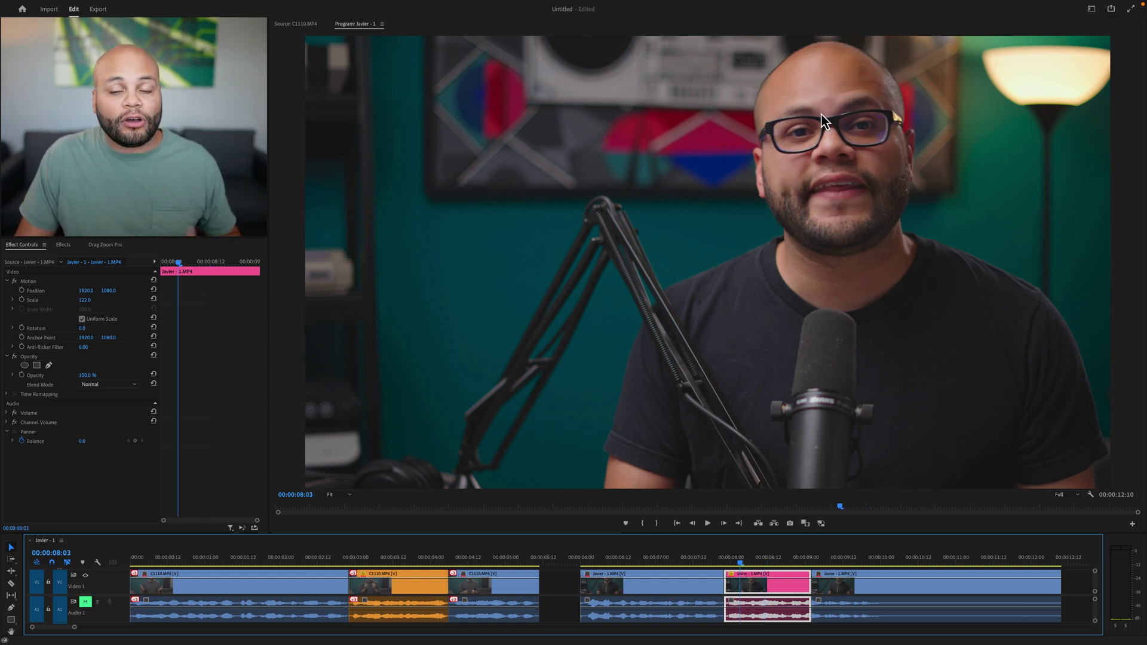
pyautogui.moveTo(740, 557); pyautogui.dragTo(714, 564)
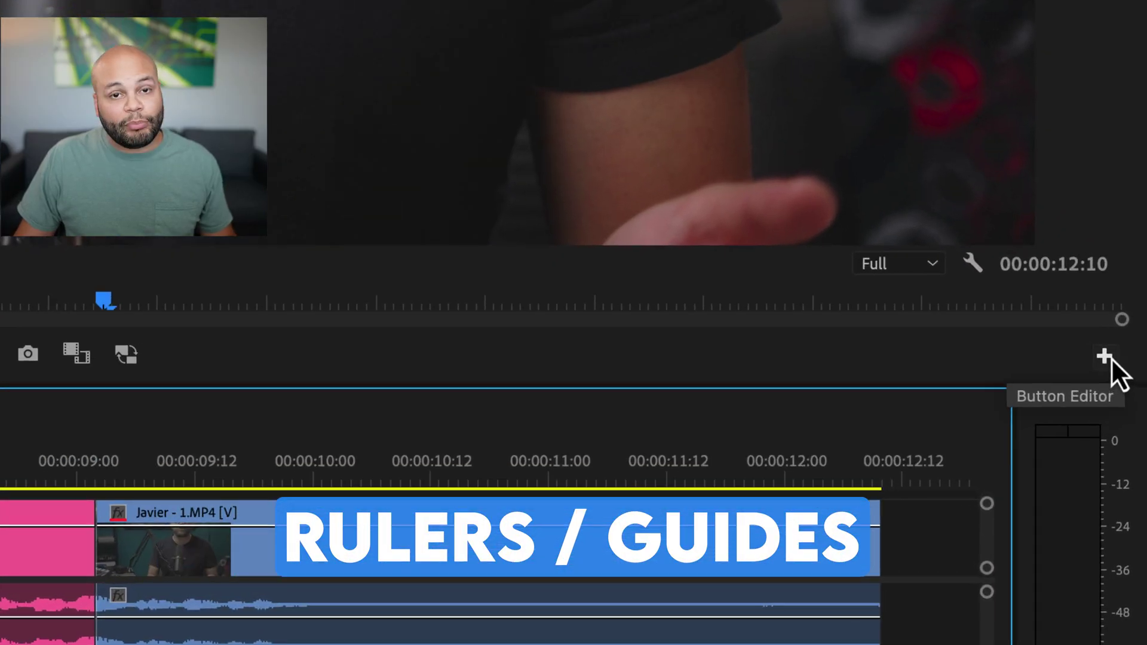
# - Add a Show Rulers button to the Program monitor and turn the rulers on
pyautogui.click(1104, 356)
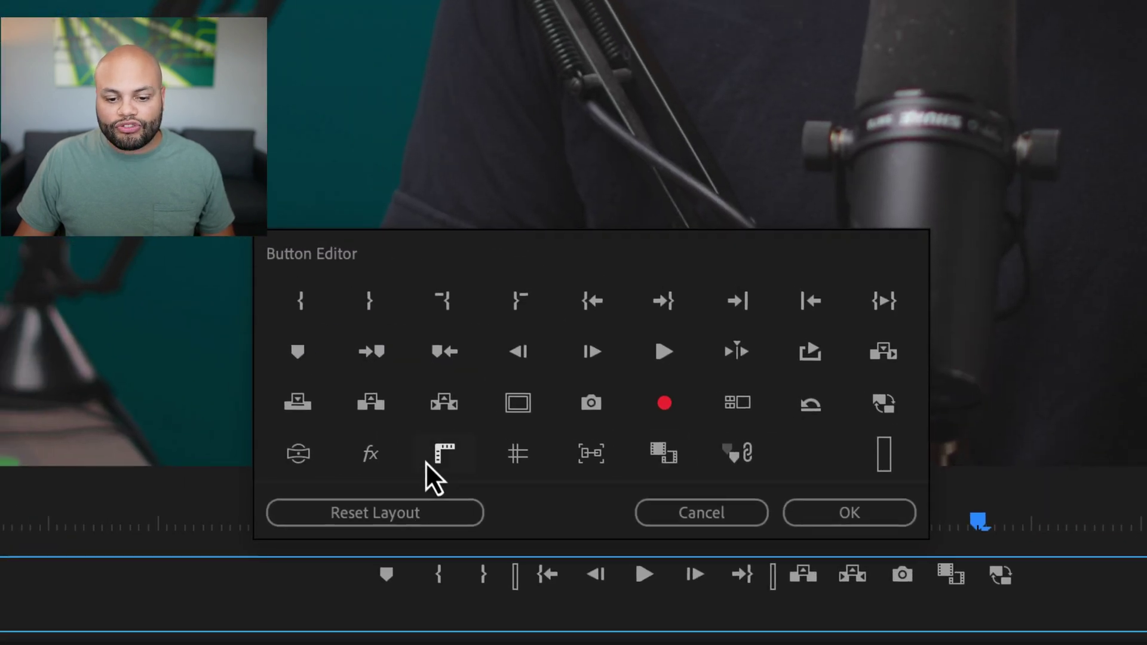
pyautogui.moveTo(453, 454); pyautogui.dragTo(338, 574)
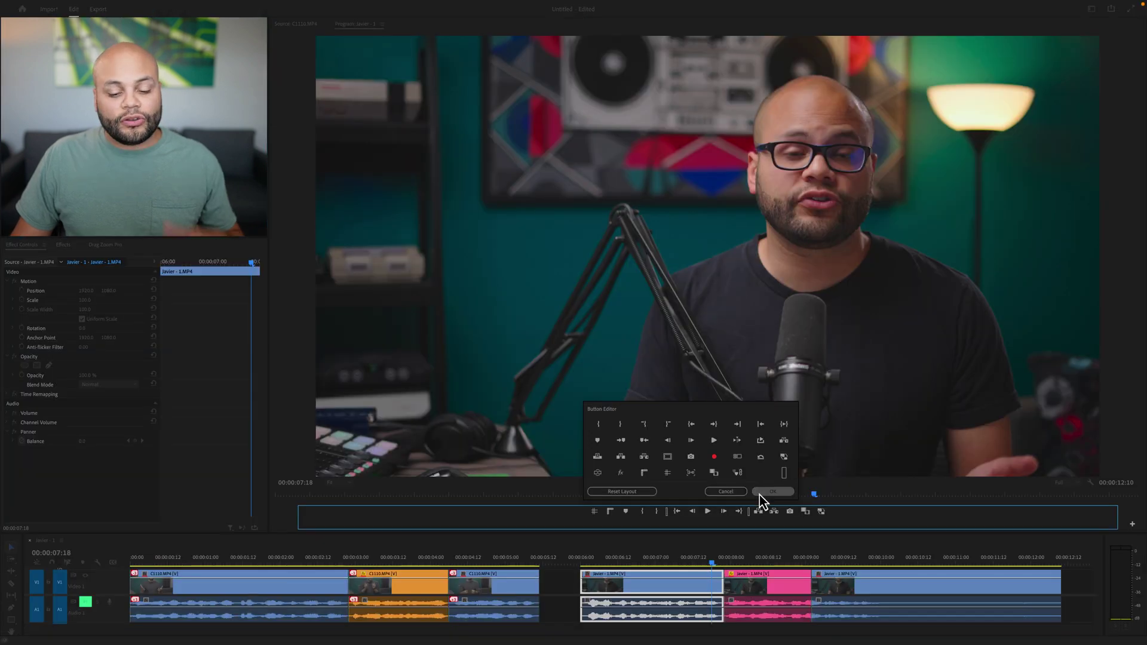
pyautogui.click(849, 513)
pyautogui.click(609, 524)
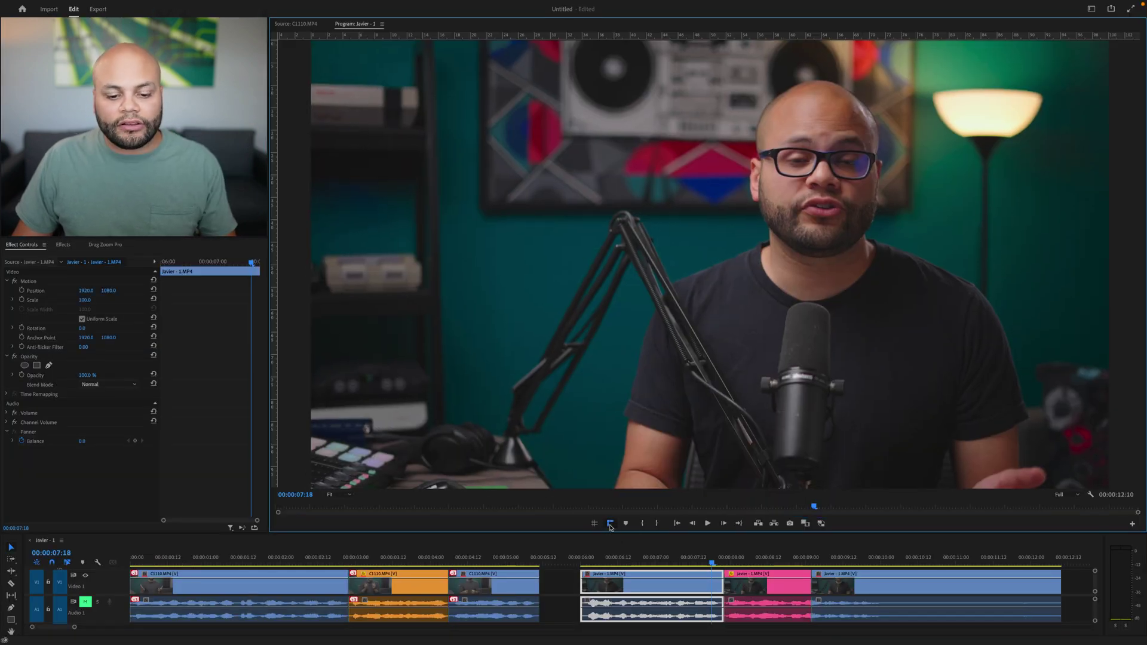
# - Place a horizontal guide at the eye line and a vertical guide beside the face
pyautogui.moveTo(712, 567); pyautogui.dragTo(709, 569)
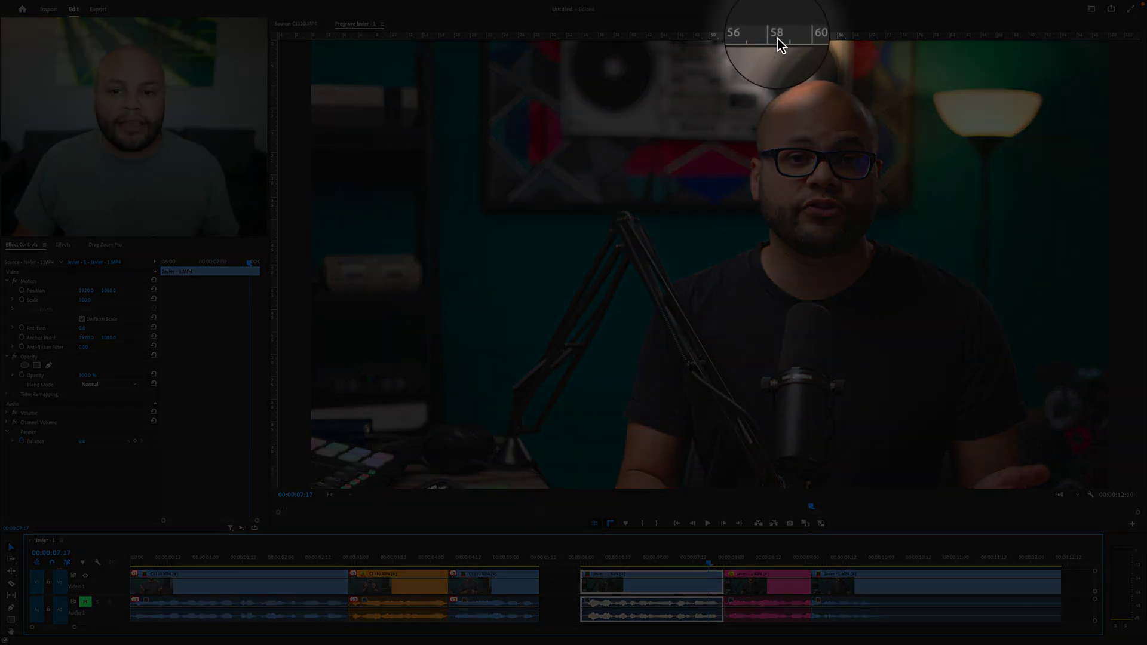
pyautogui.moveTo(777, 39); pyautogui.dragTo(774, 152)
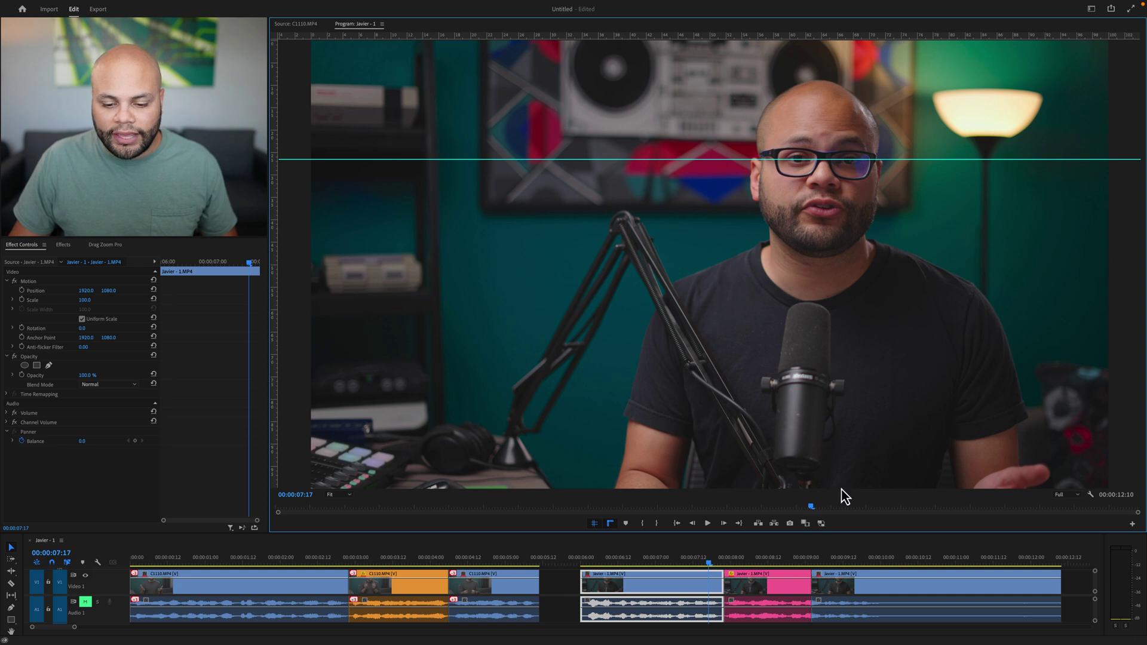
pyautogui.moveTo(711, 565); pyautogui.dragTo(735, 564)
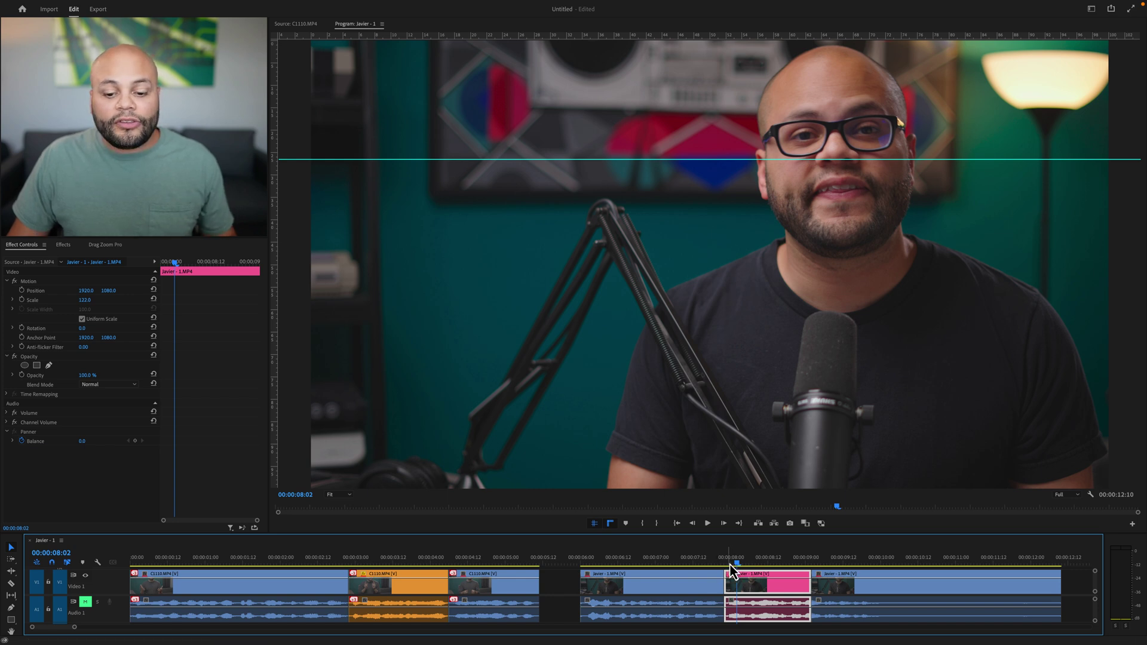
pyautogui.moveTo(731, 565); pyautogui.dragTo(703, 564)
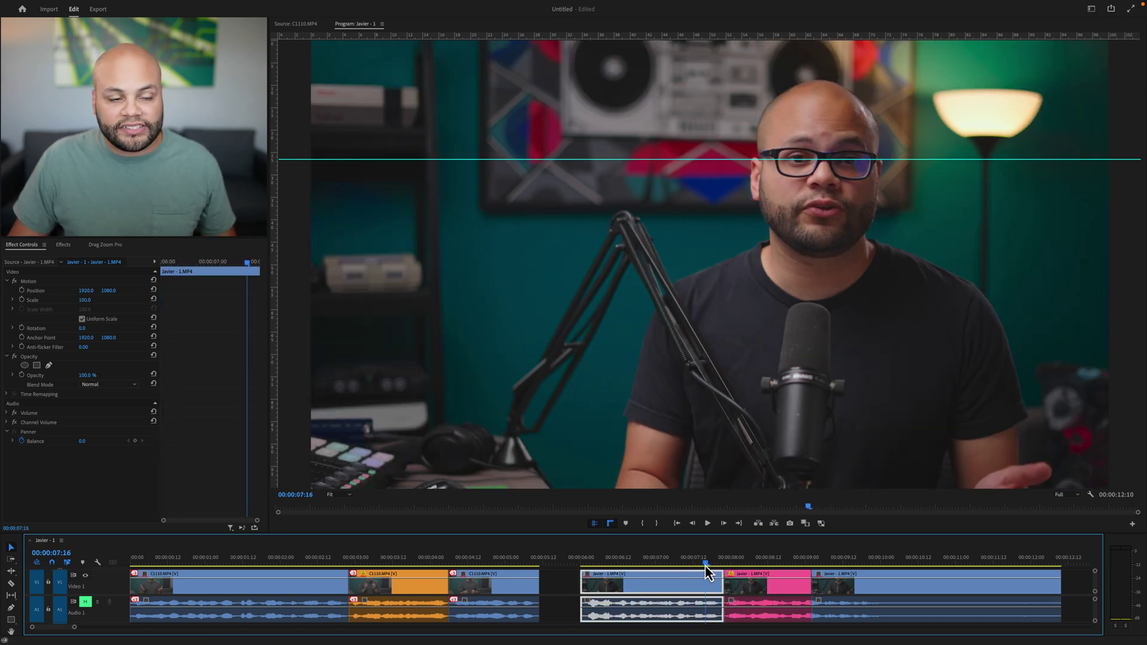
pyautogui.moveTo(274, 242); pyautogui.dragTo(369, 233)
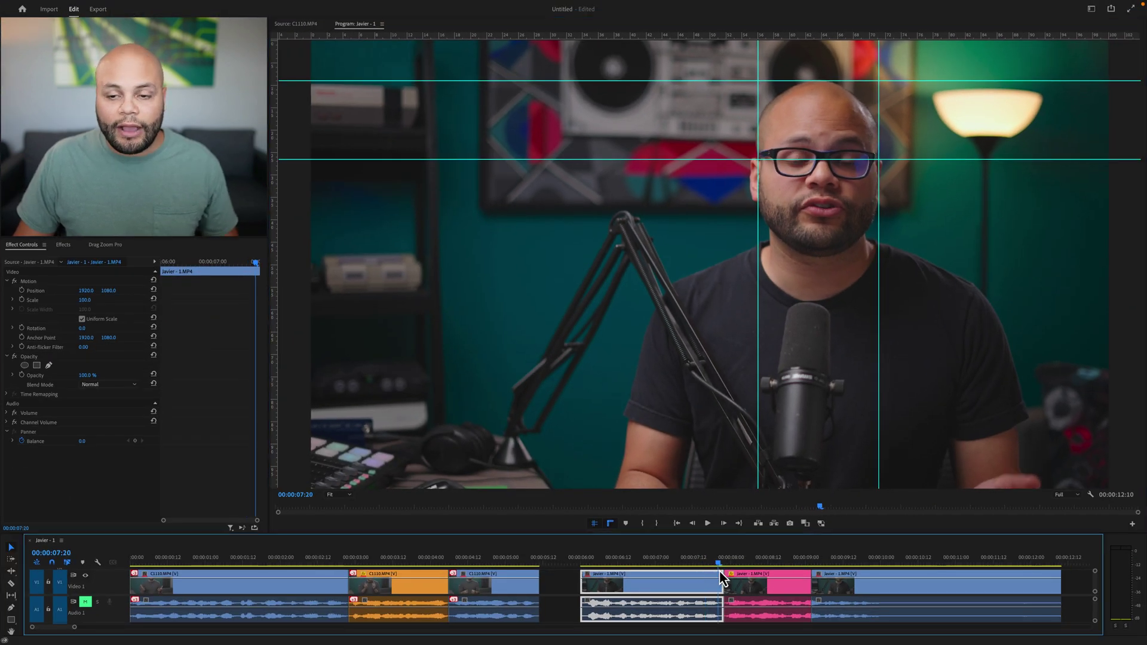
pyautogui.click(746, 568)
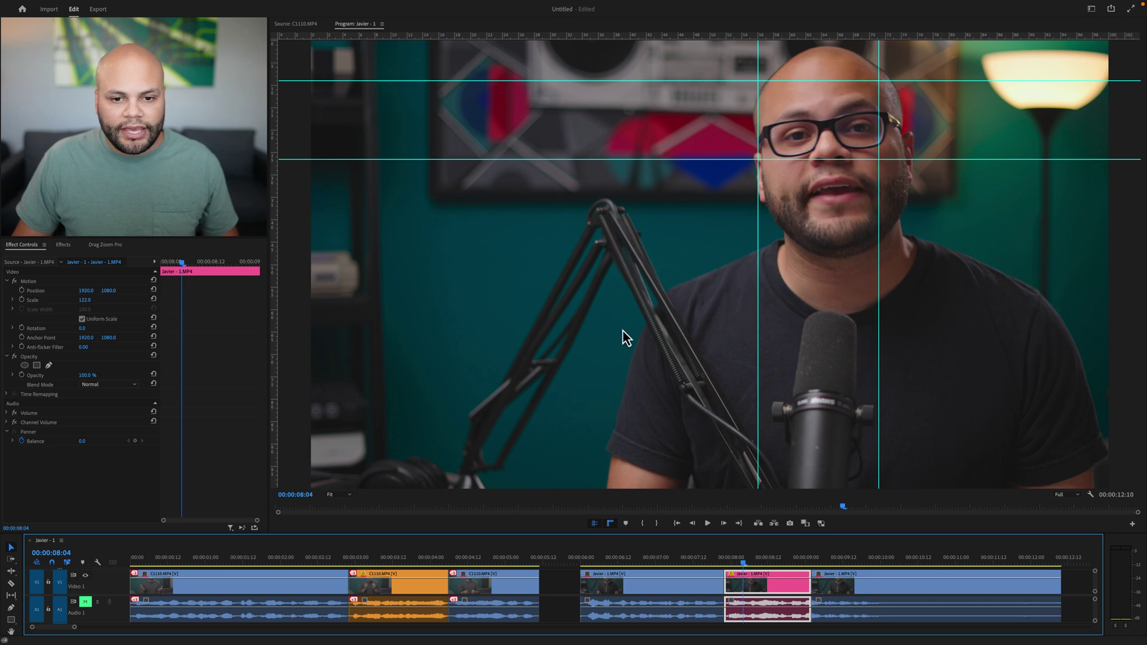
# - Shift the punch-in image to fit the guides, hide rulers and guides, and play back
pyautogui.moveTo(704, 209); pyautogui.dragTo(693, 230)
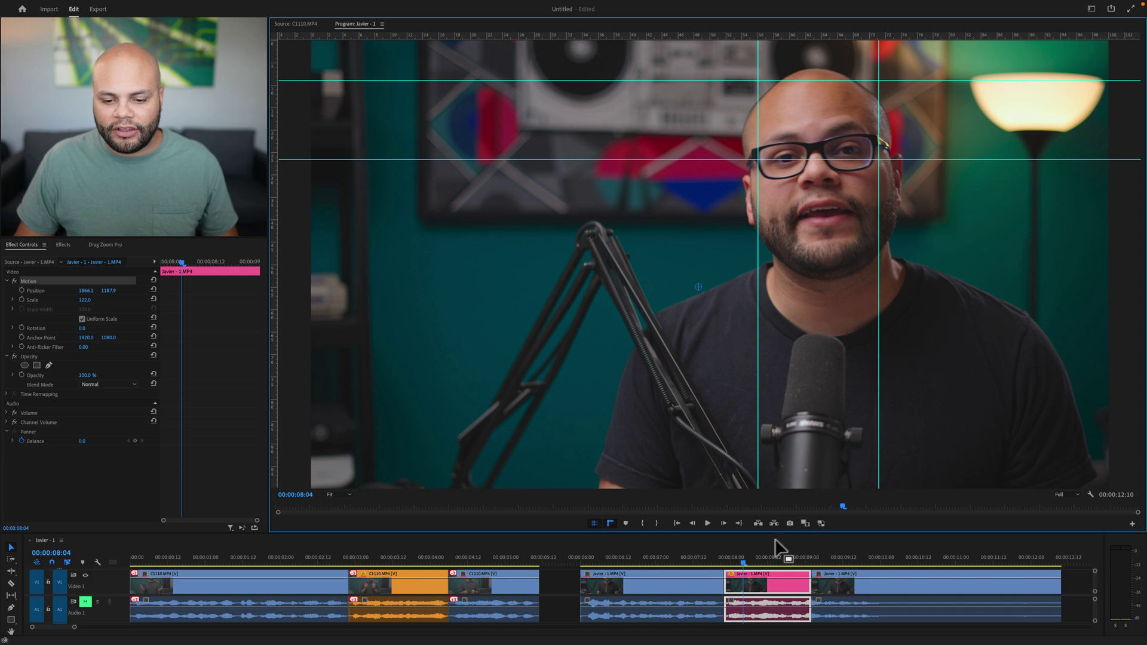
pyautogui.click(610, 527)
pyautogui.click(594, 523)
pyautogui.click(646, 561)
pyautogui.press('space')
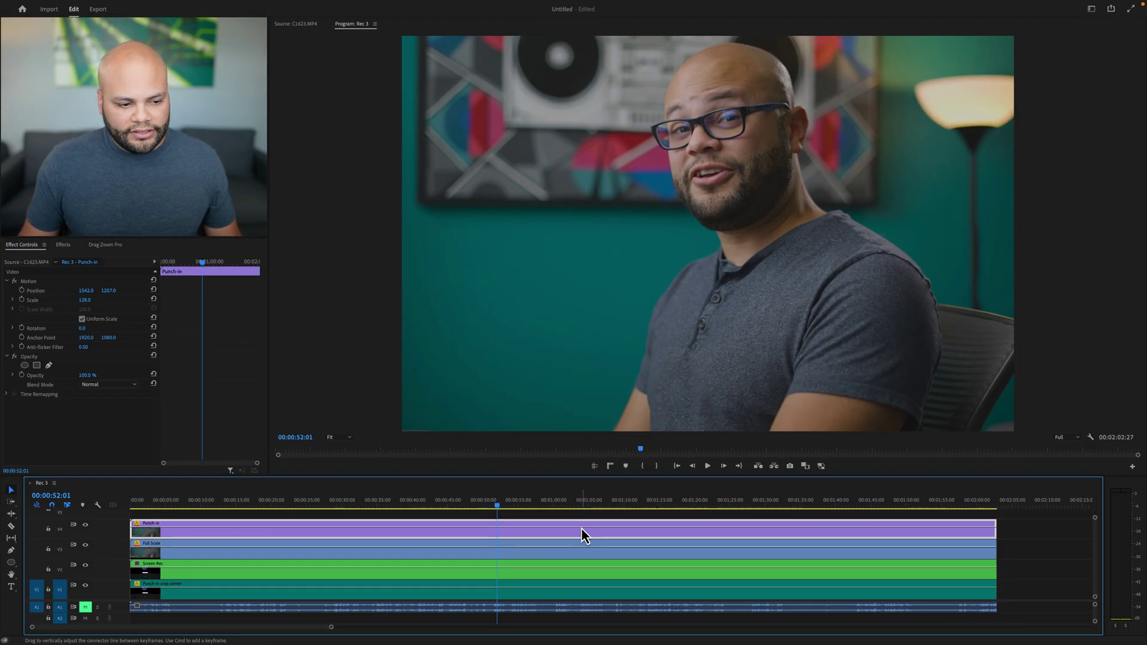
pyautogui.press('super+shift+e')
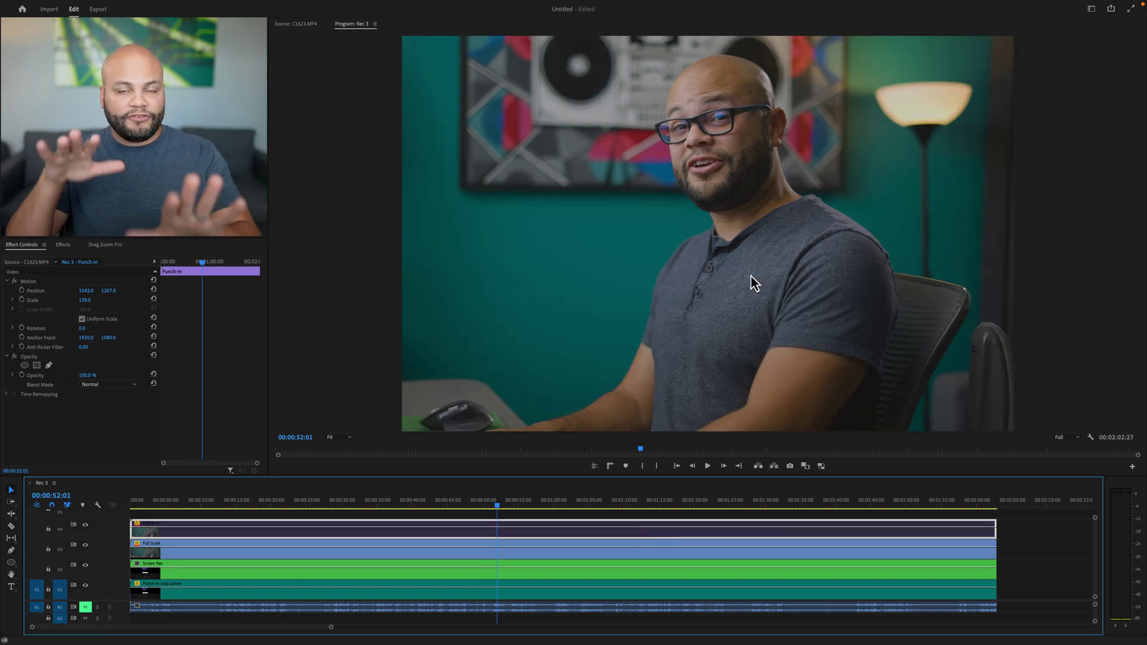
pyautogui.click(658, 546)
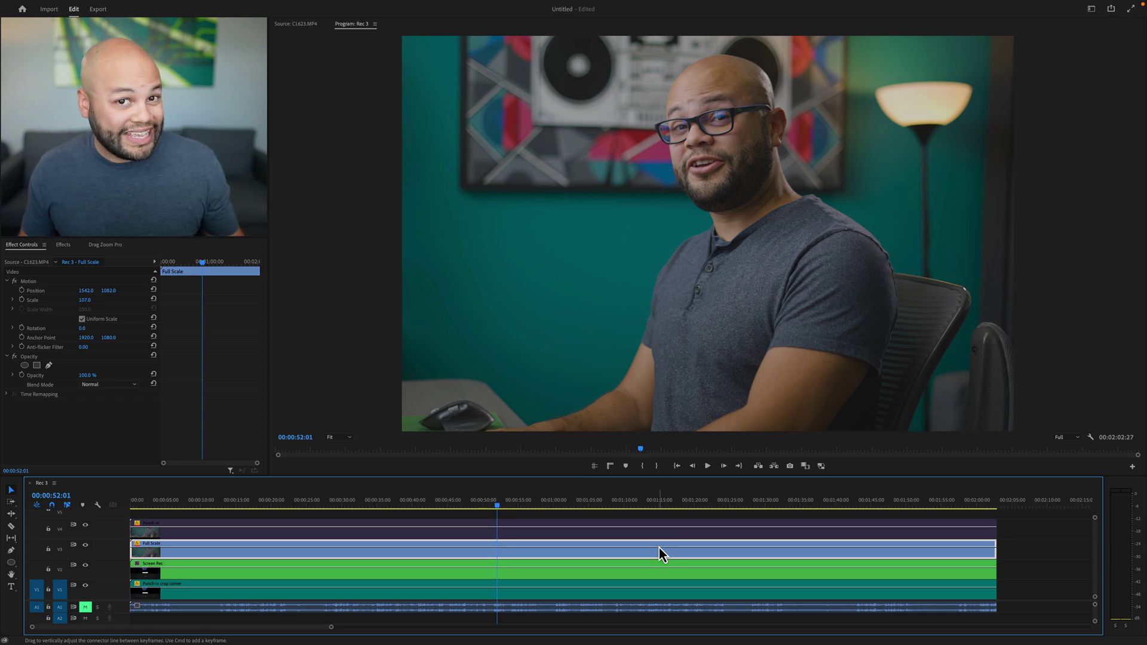
pyautogui.press('super+shift+e')
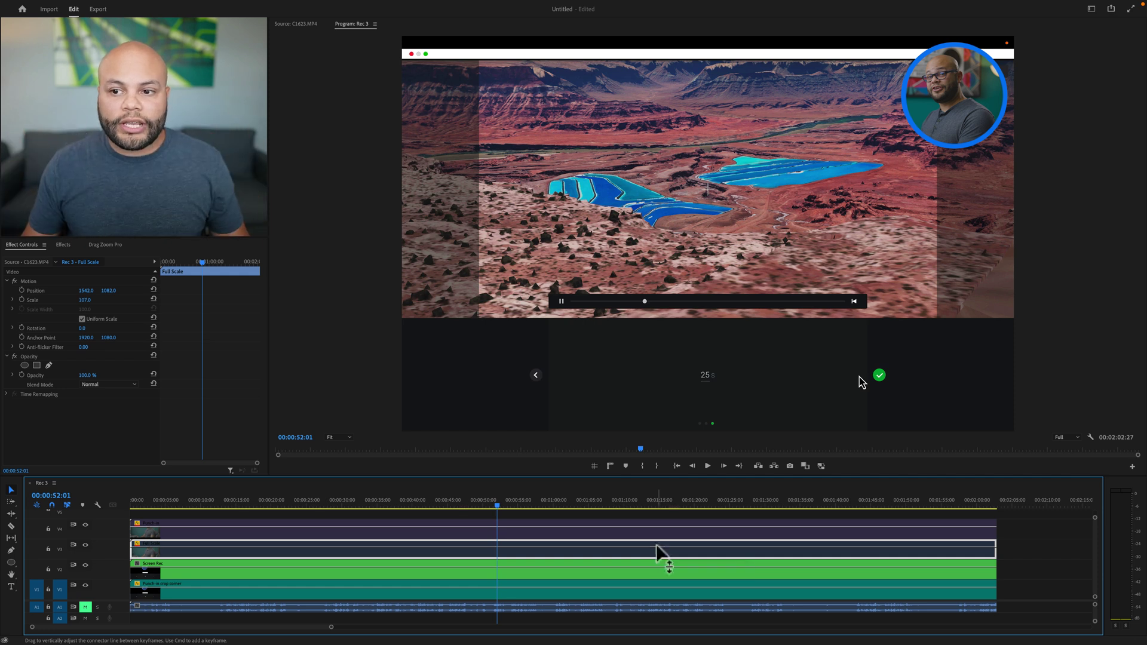
pyautogui.click(569, 572)
pyautogui.press('super+shift+e')
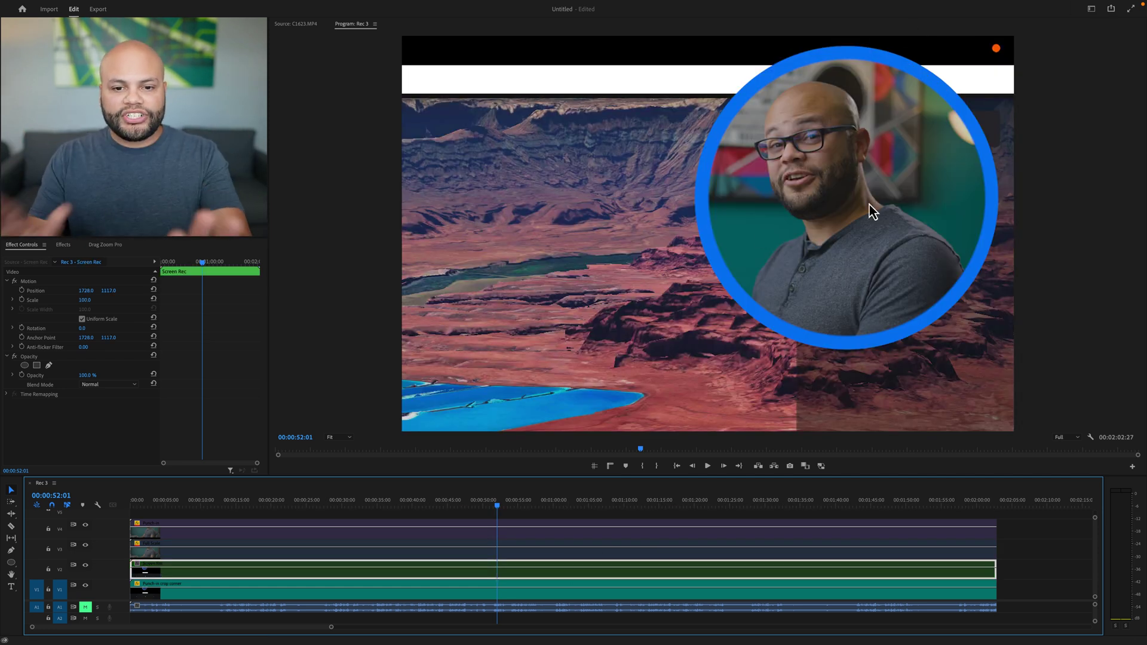
pyautogui.press('super+shift+e')
pyautogui.click(530, 557)
pyautogui.press('super+shift+e')
pyautogui.click(528, 533)
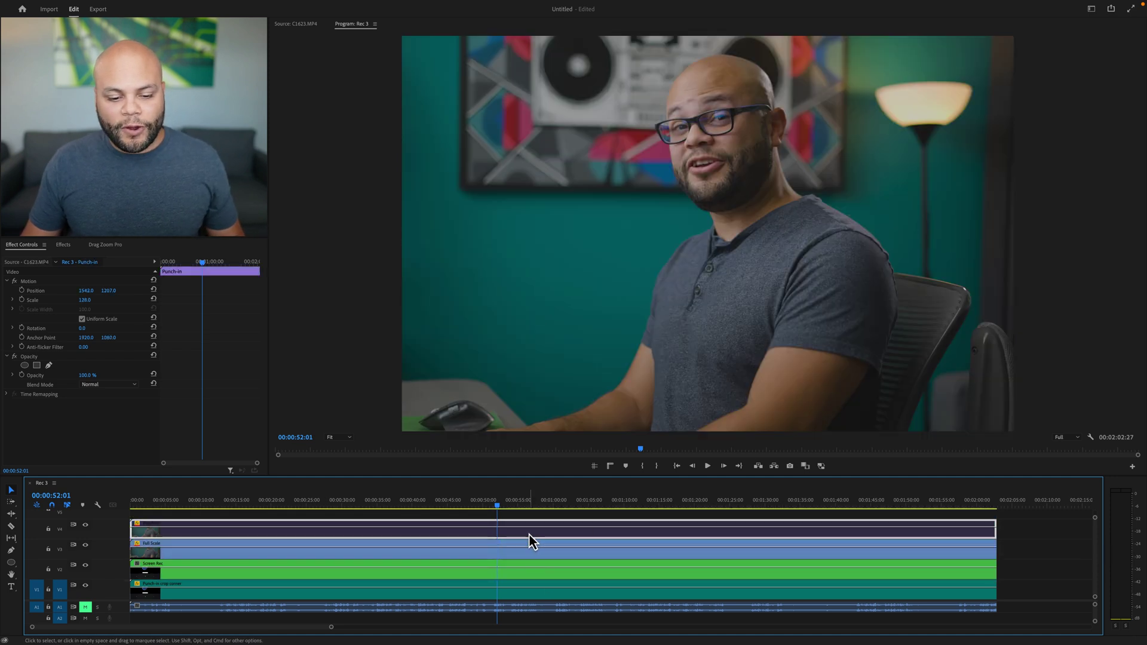
pyautogui.press('super+shift+e')
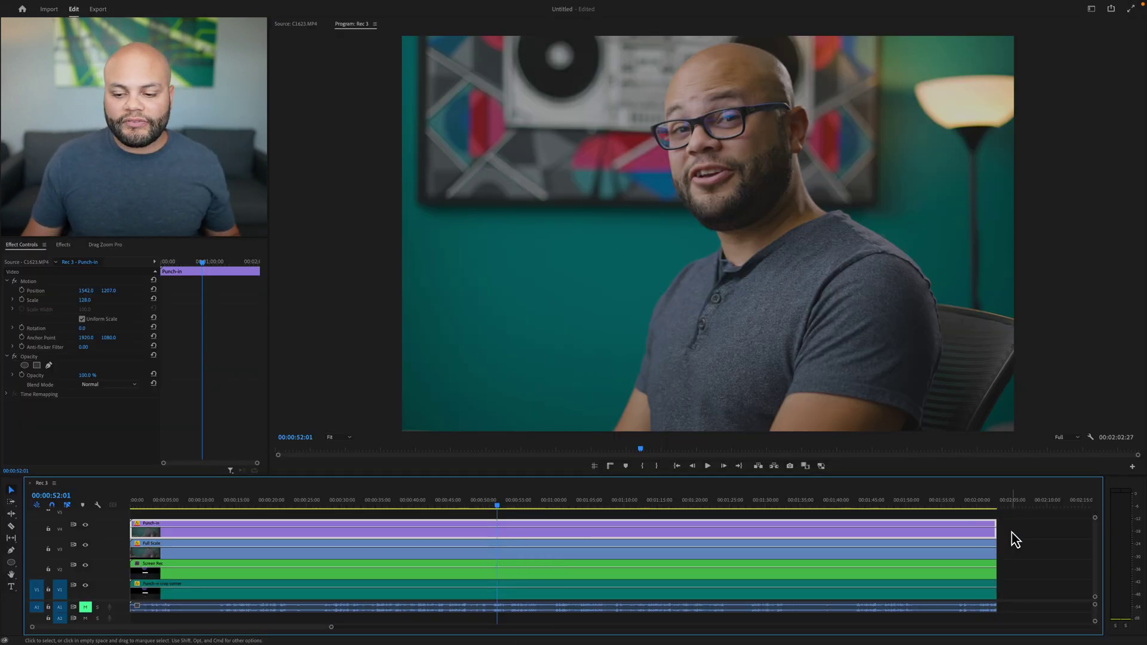
pyautogui.moveTo(1015, 539); pyautogui.dragTo(878, 587)
# - Nest the four stacked clips into a sequence named Multi-Cam
pyautogui.rightClick(879, 586)
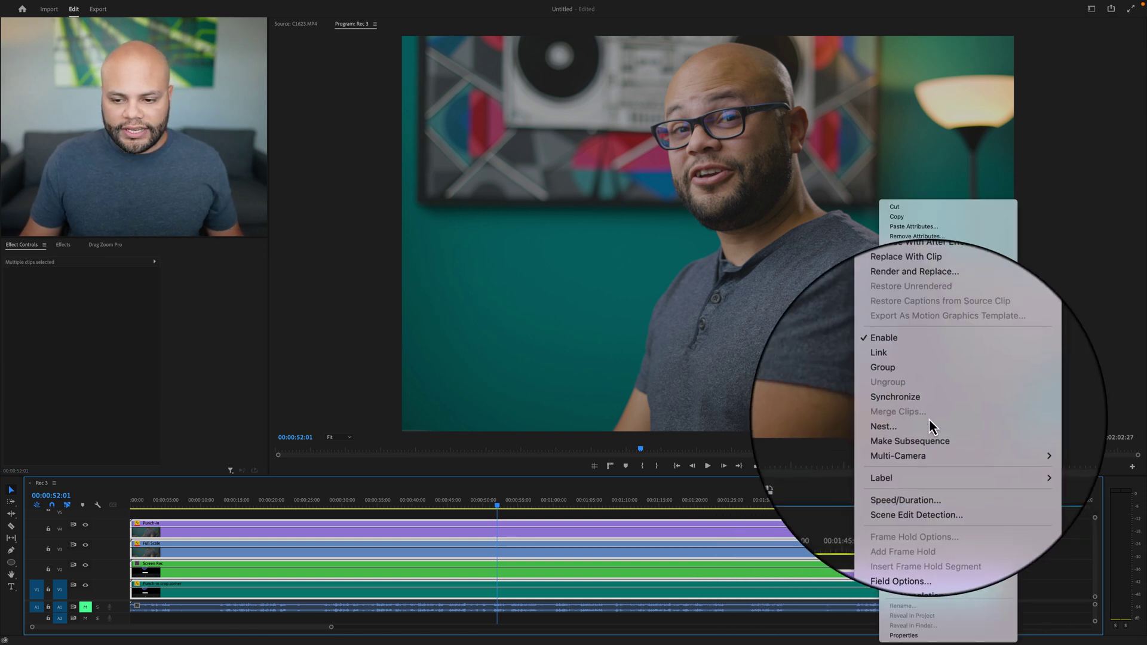
pyautogui.click(928, 423)
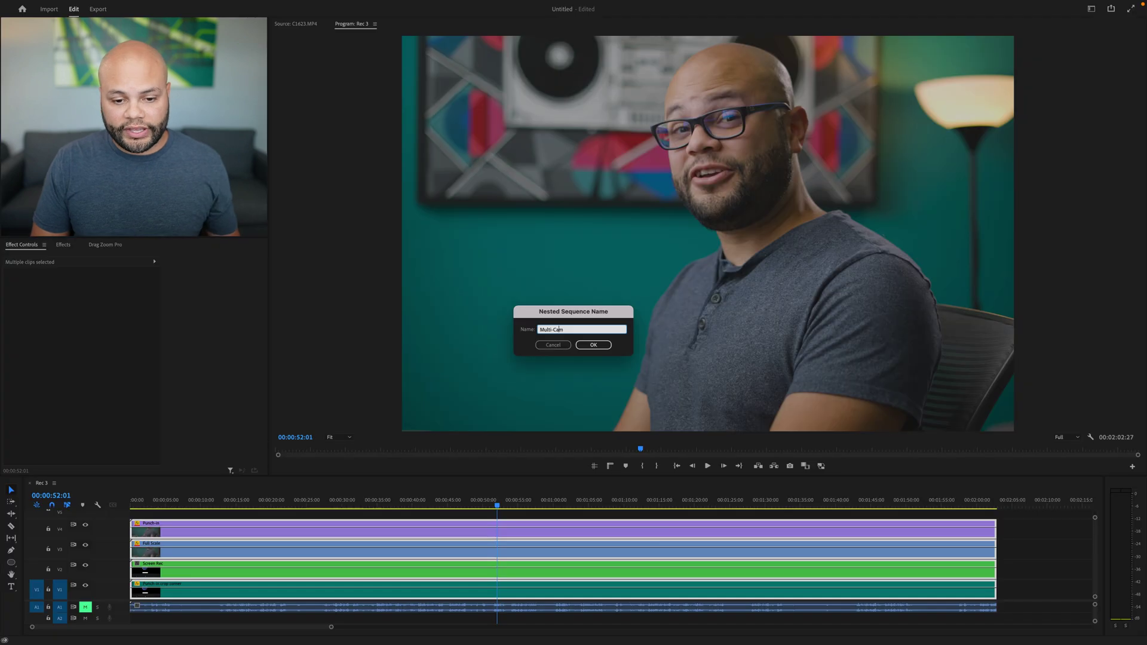
pyautogui.press('Return')
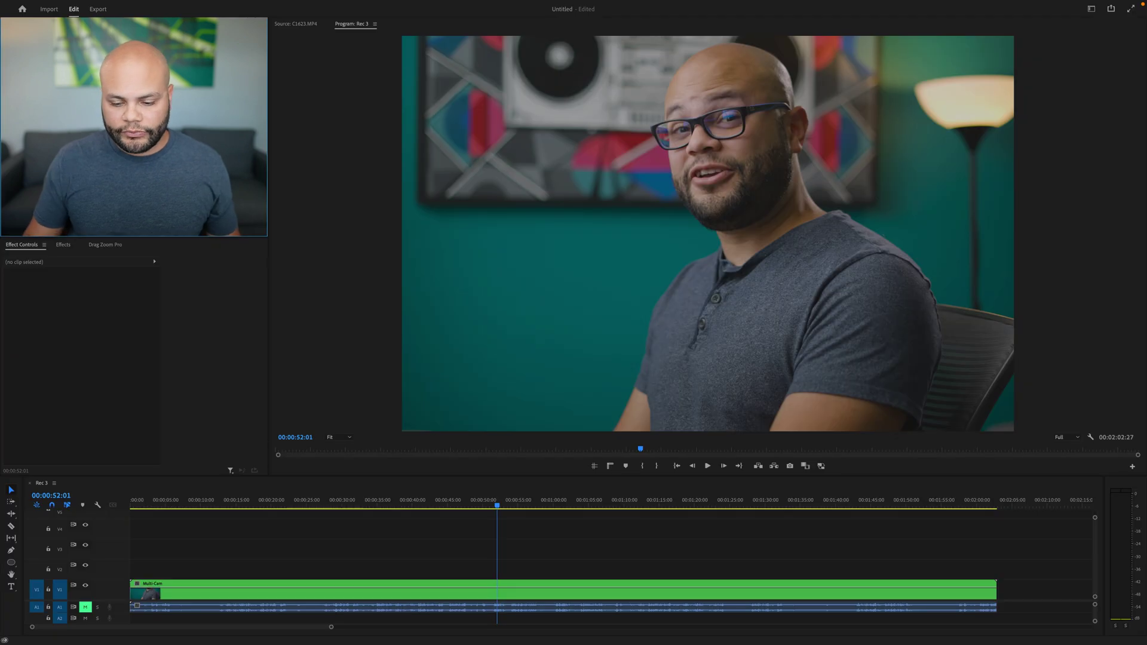
# - Enable Multi-Camera on the nested Multi-Cam clip
pyautogui.rightClick(396, 588)
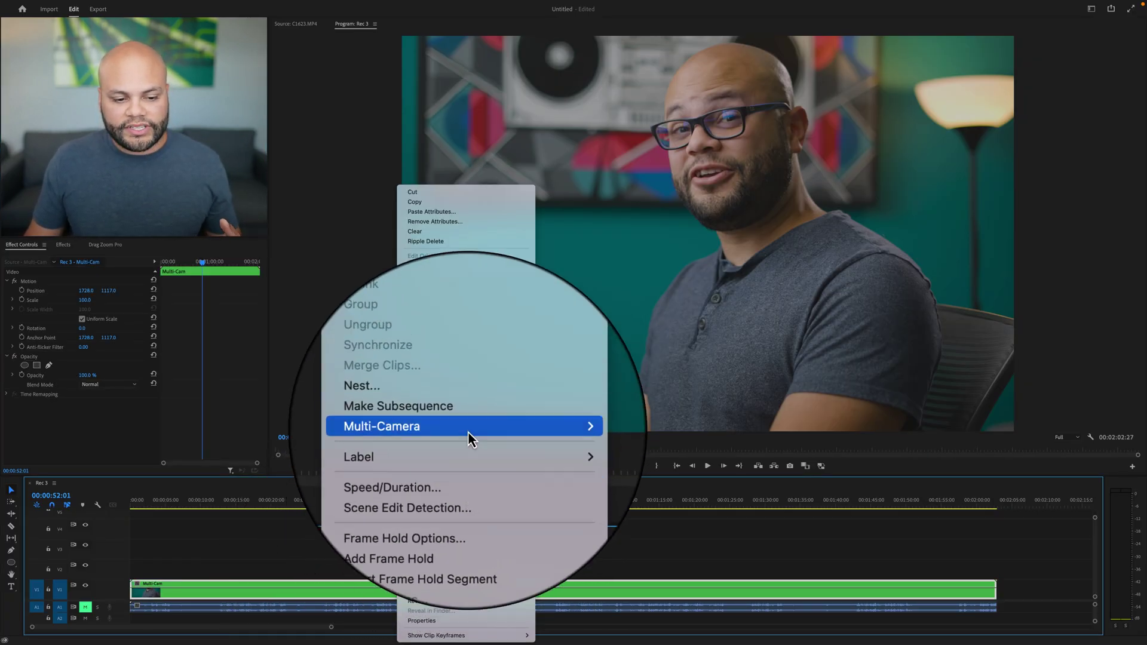
pyautogui.moveTo(466, 427)
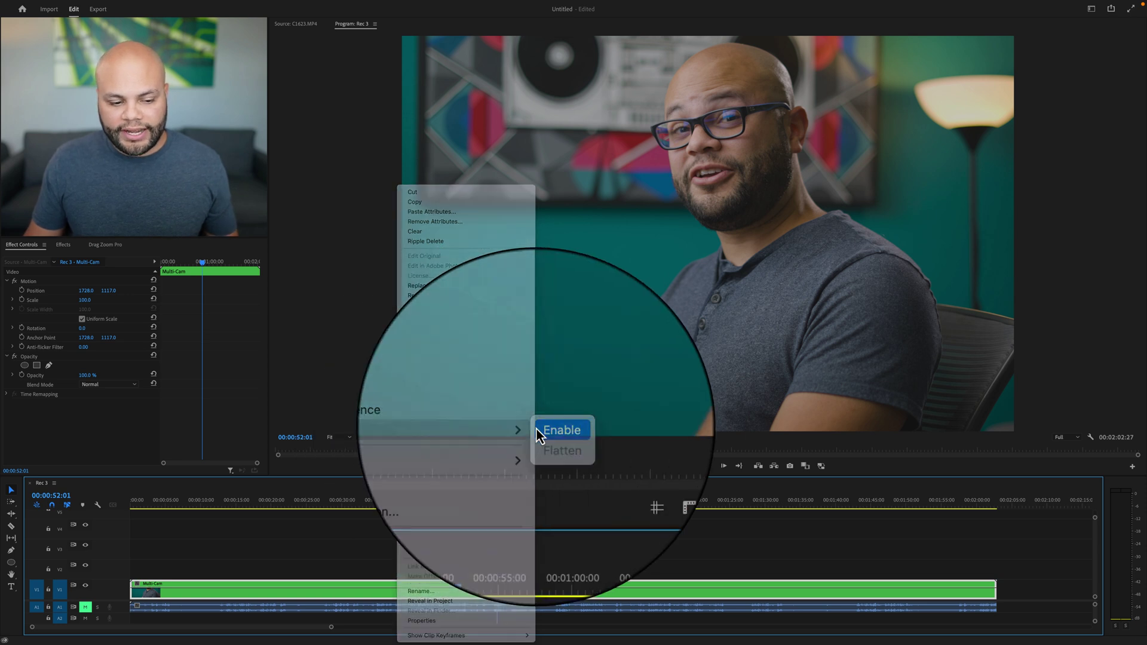
pyautogui.click(537, 428)
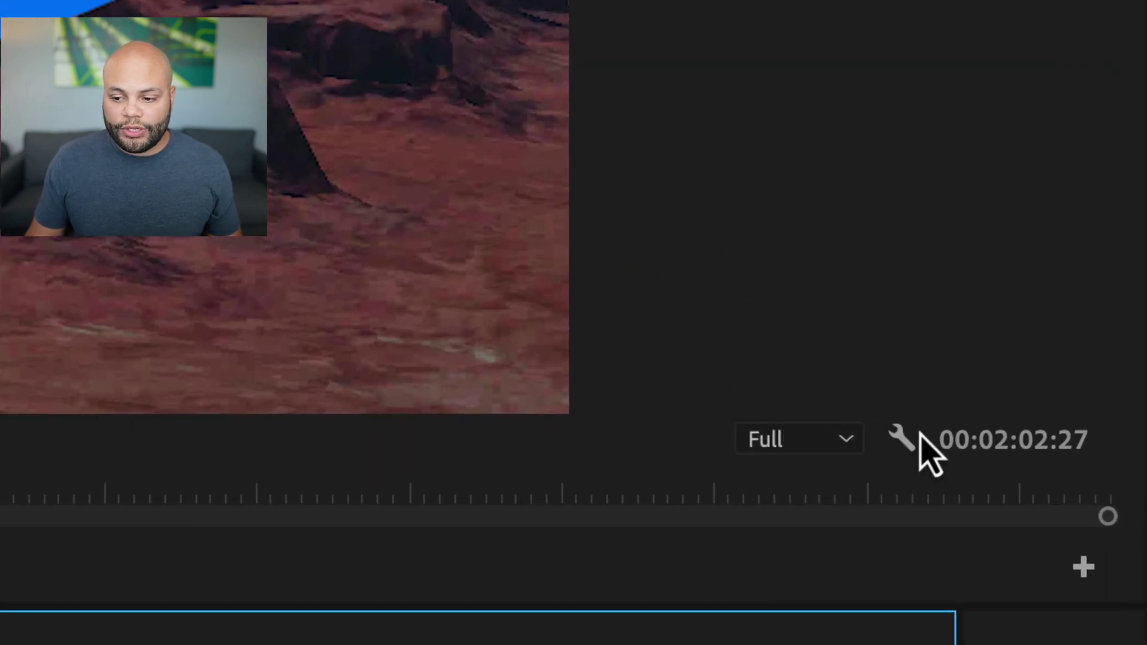
pyautogui.click(901, 441)
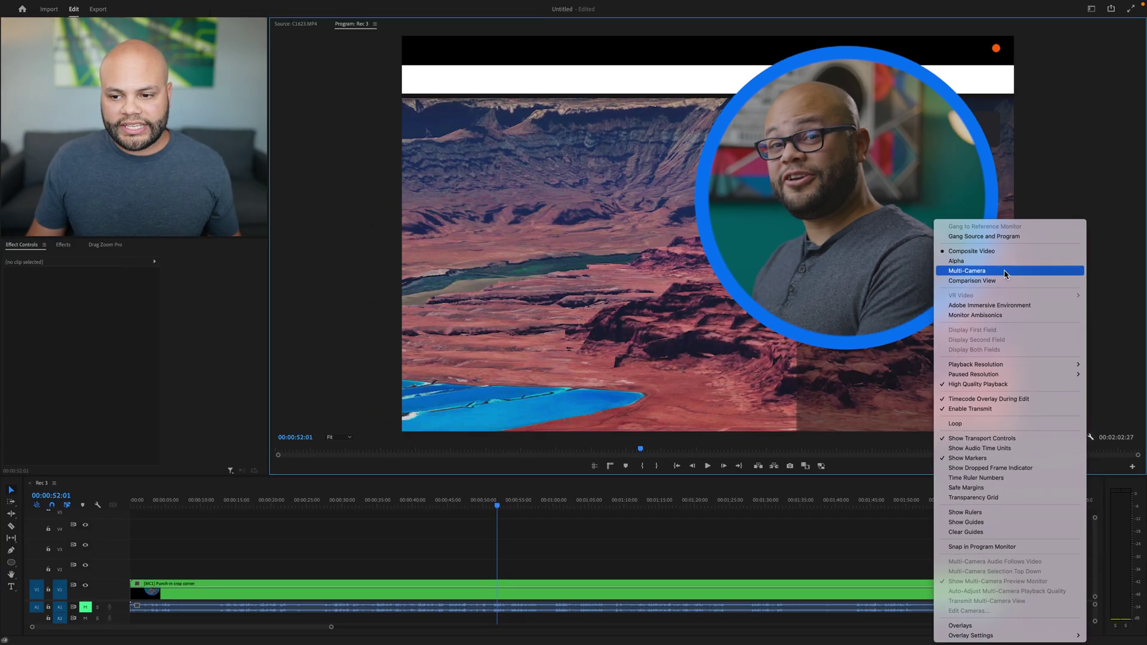
# - Show all four angles in Multi-Camera view and preview the screen-recording, Punch-in, Full Scale and crop-corner angles
pyautogui.click(1004, 272)
pyautogui.click(513, 200)
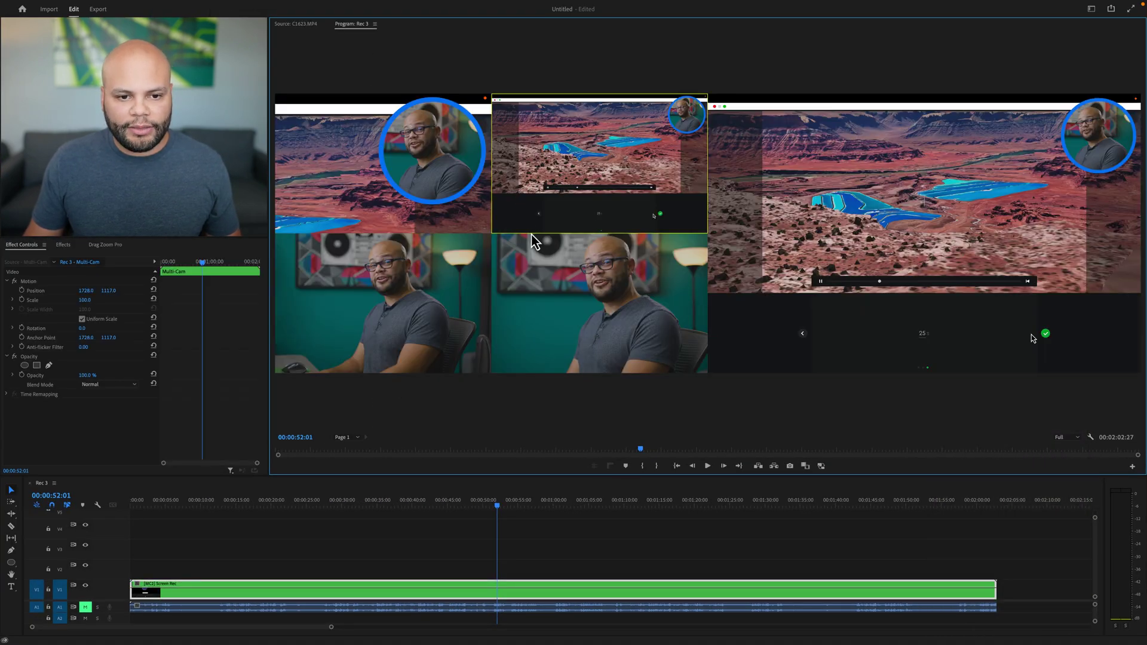
pyautogui.click(553, 273)
pyautogui.click(434, 306)
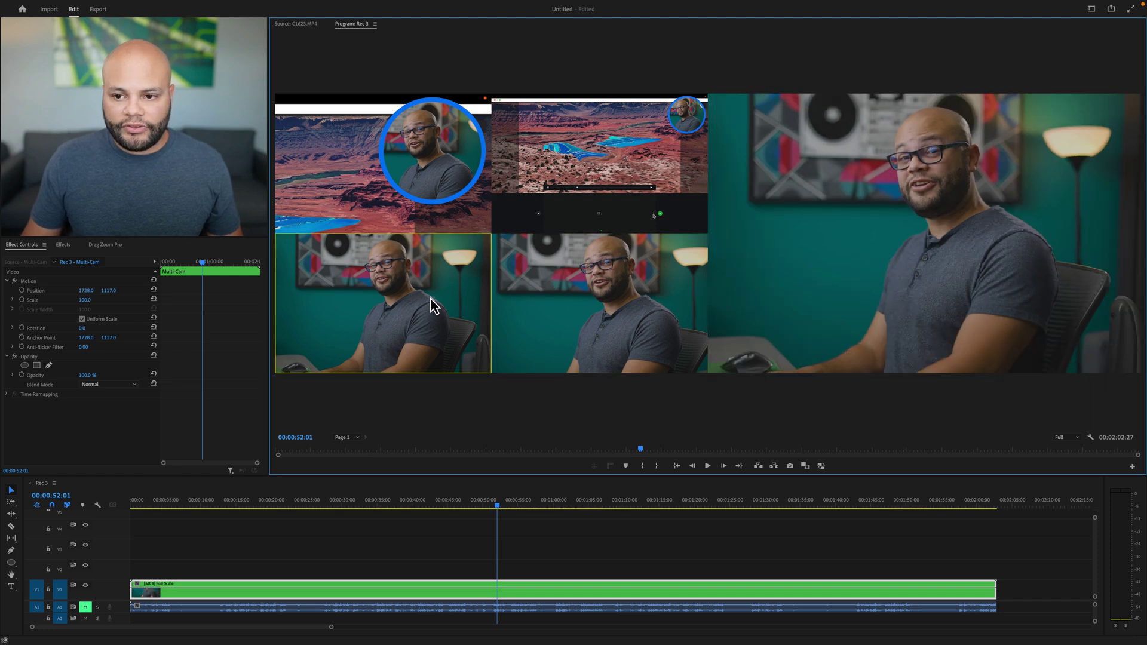
pyautogui.click(408, 210)
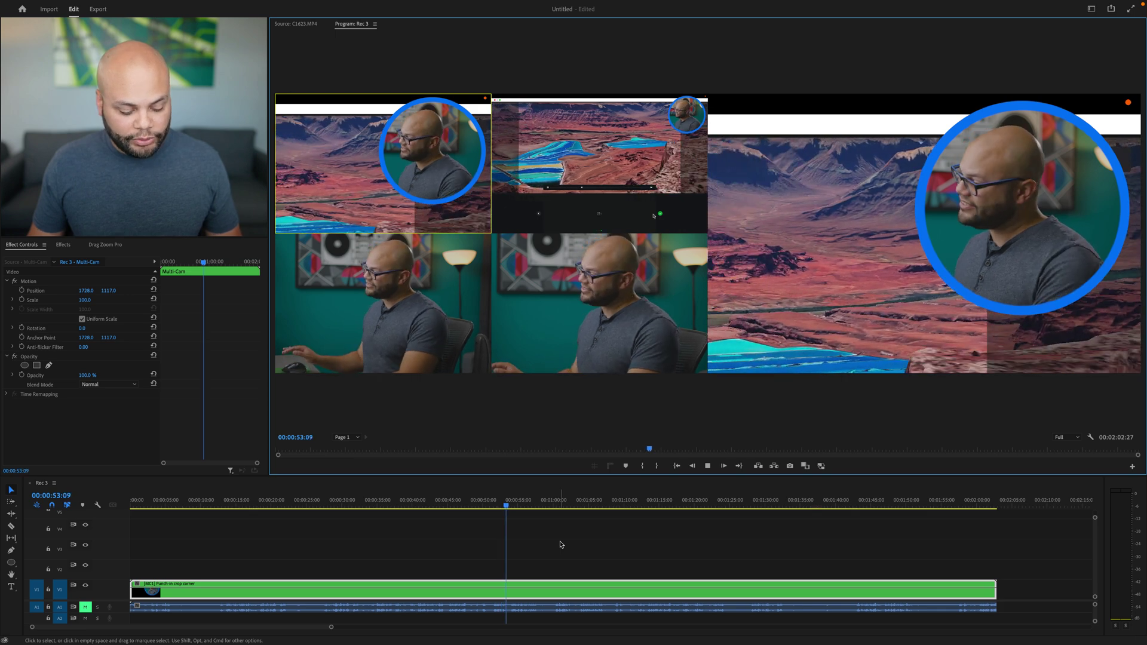
# - During playback, cut to angles 2, 4, 2, 3 and 2, then stop and enlarge the timeline
pyautogui.press('2')
pyautogui.press('4')
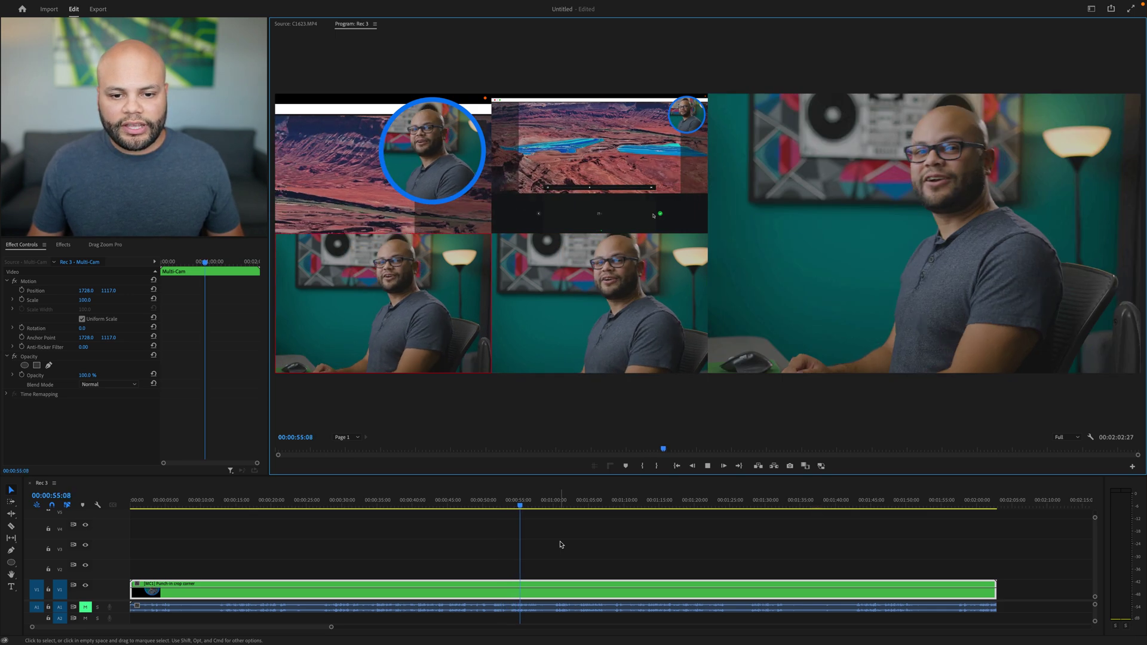
pyautogui.press('2')
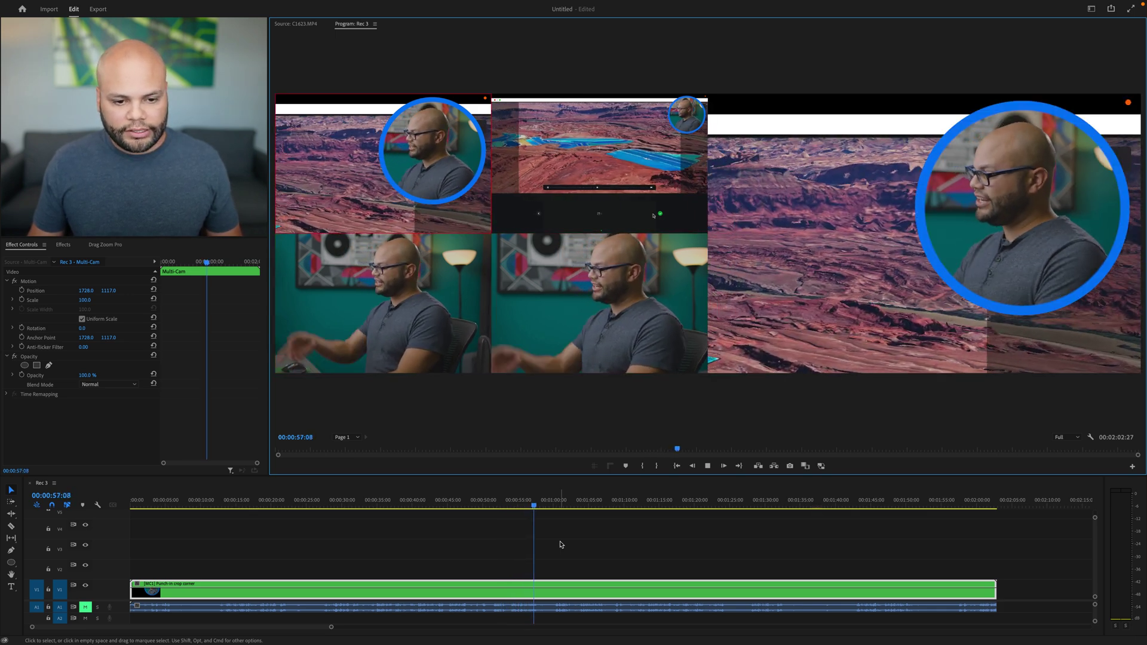
pyautogui.press('3')
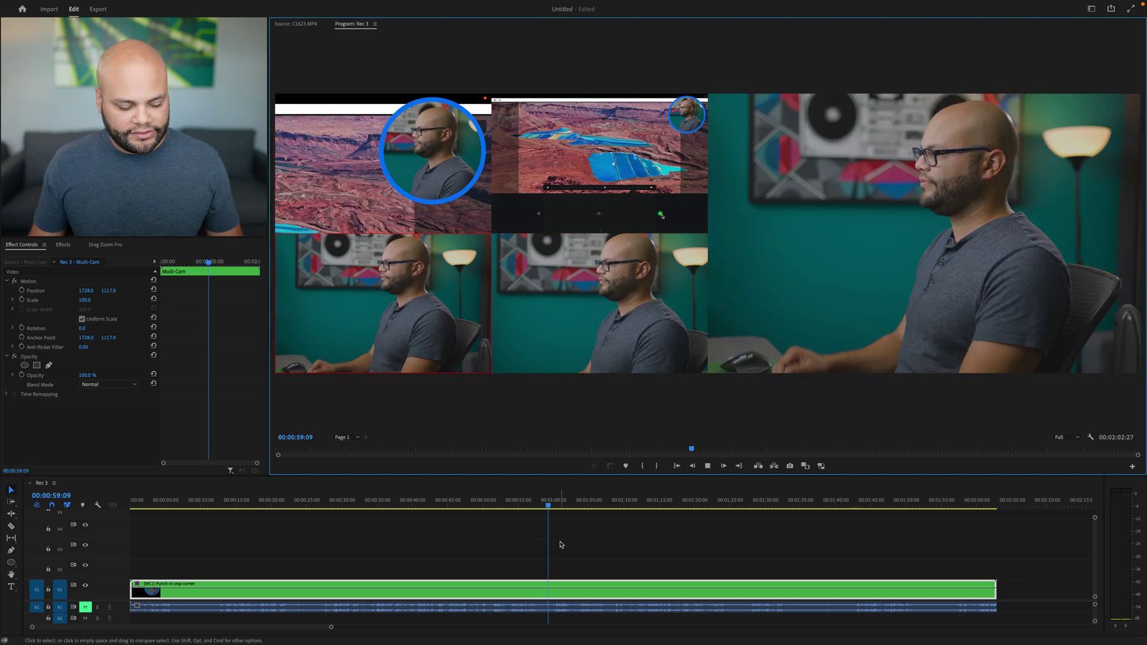
pyautogui.press('2')
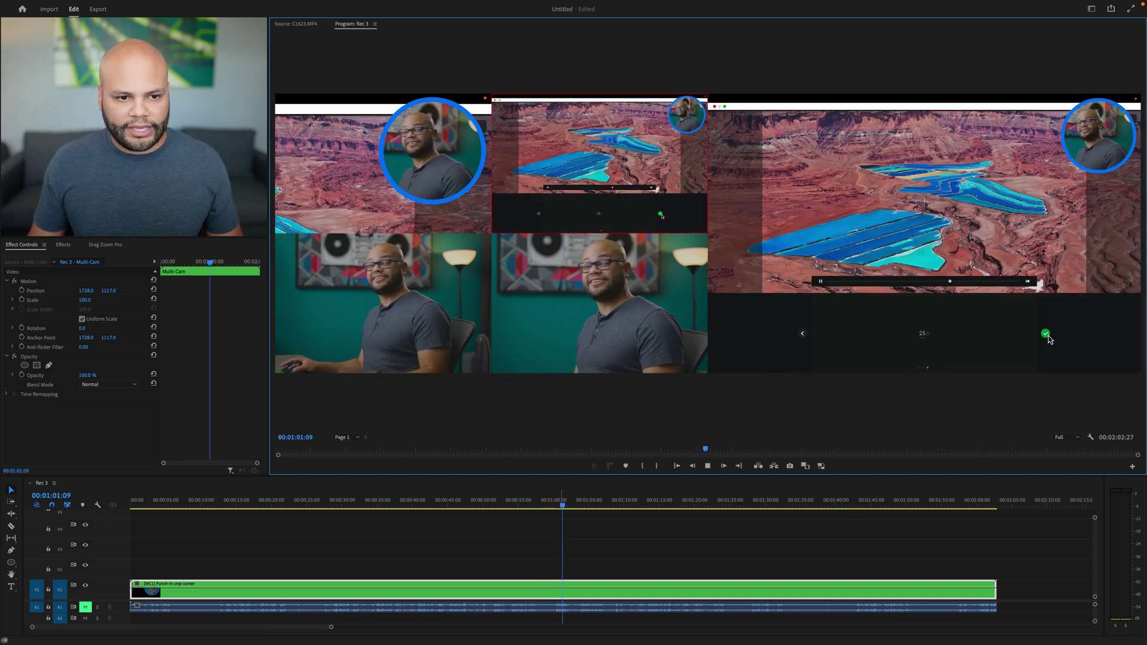
pyautogui.press('space')
pyautogui.press('=')
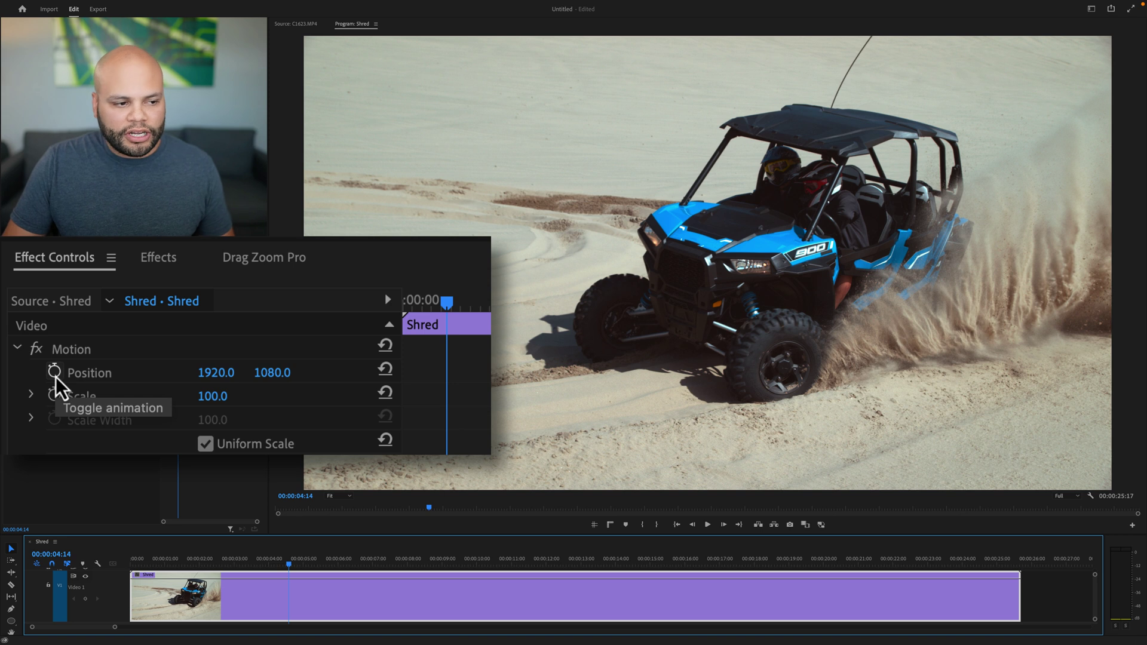
# - Keyframe Position and Scale, then at 00:00:06:12 punch in to Scale 205 on the wheel
pyautogui.click(54, 371)
pyautogui.click(54, 395)
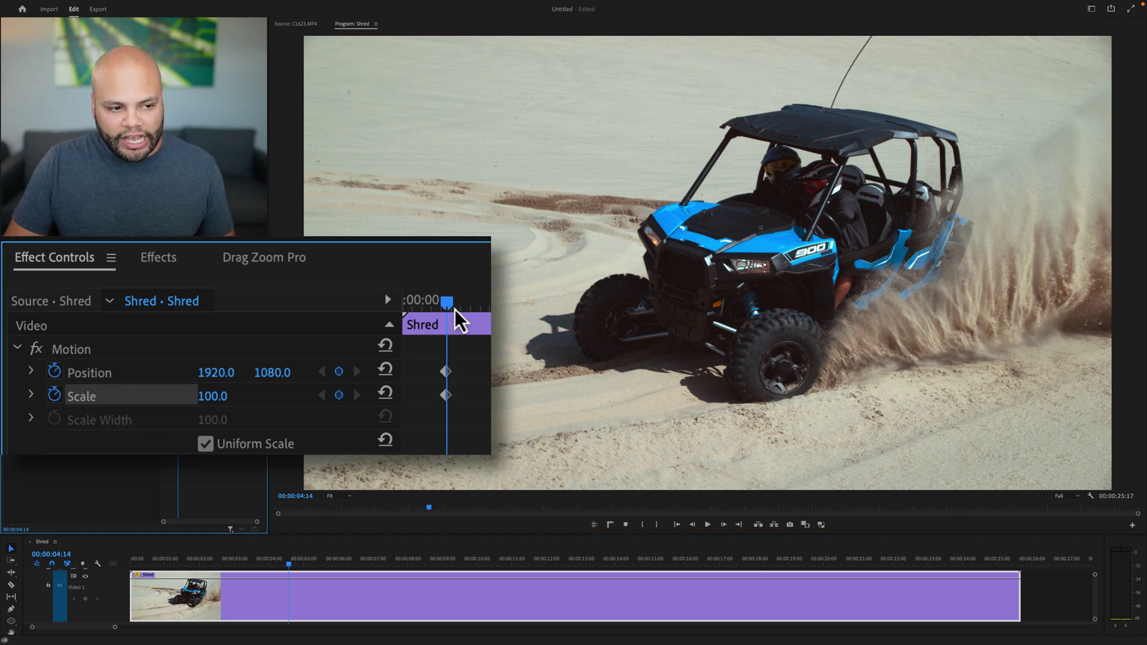
pyautogui.moveTo(452, 309); pyautogui.dragTo(467, 309)
pyautogui.moveTo(222, 397); pyautogui.dragTo(388, 393)
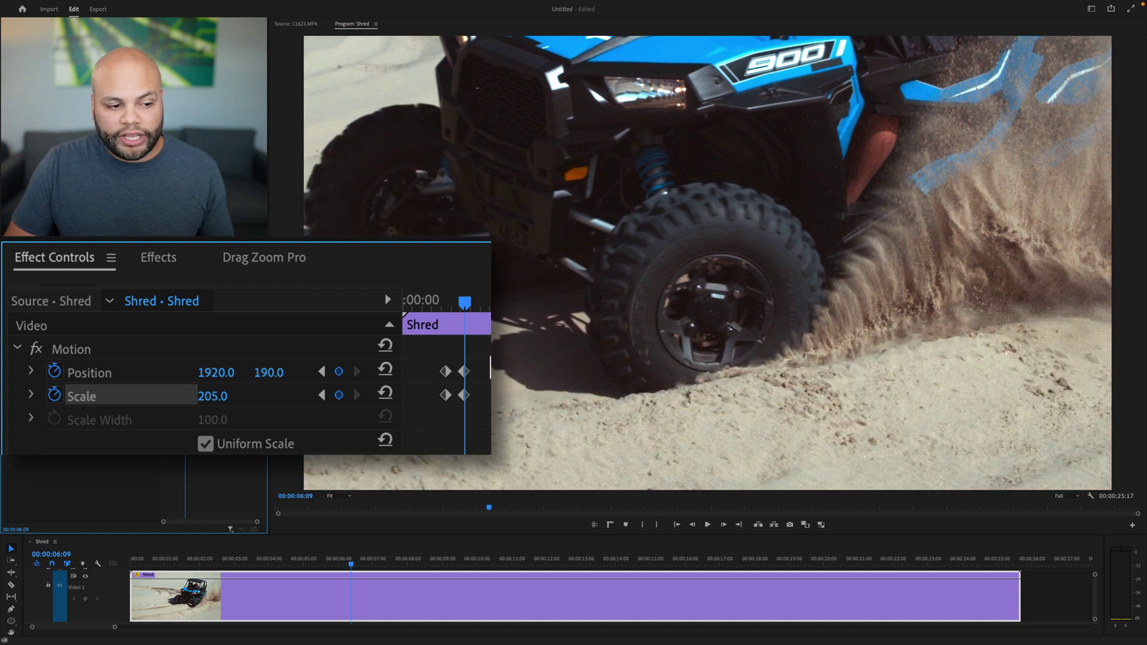
# - Preview the zoom and add hold keyframes for Position and Scale at 00:00:07:09
pyautogui.click(164, 267)
pyautogui.press('space')
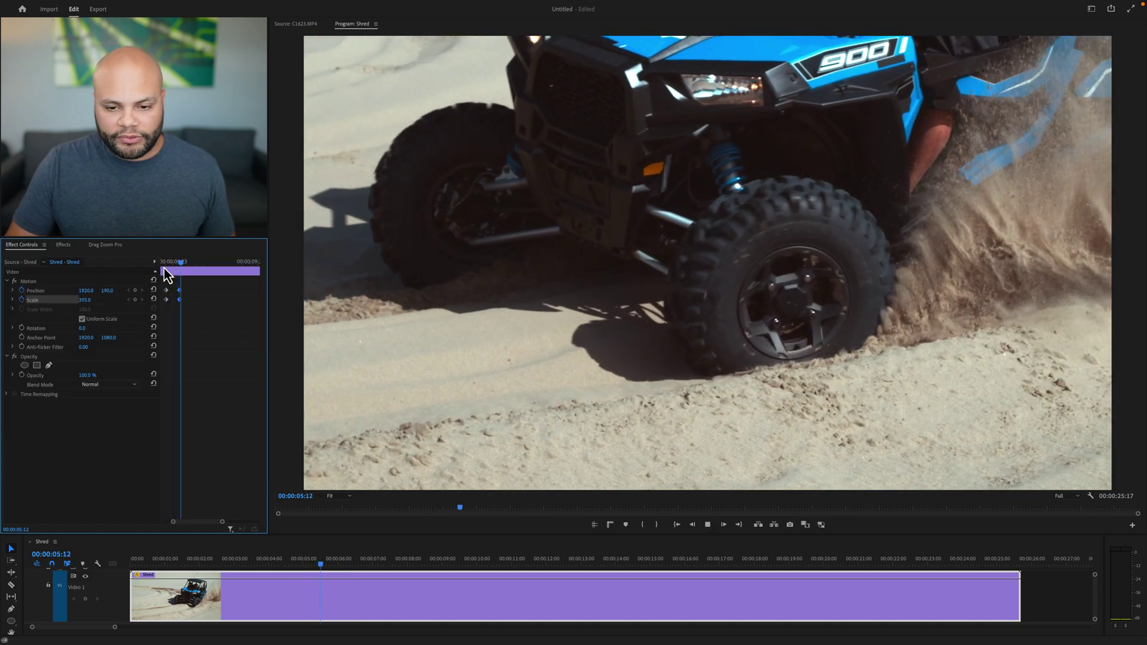
pyautogui.press('space')
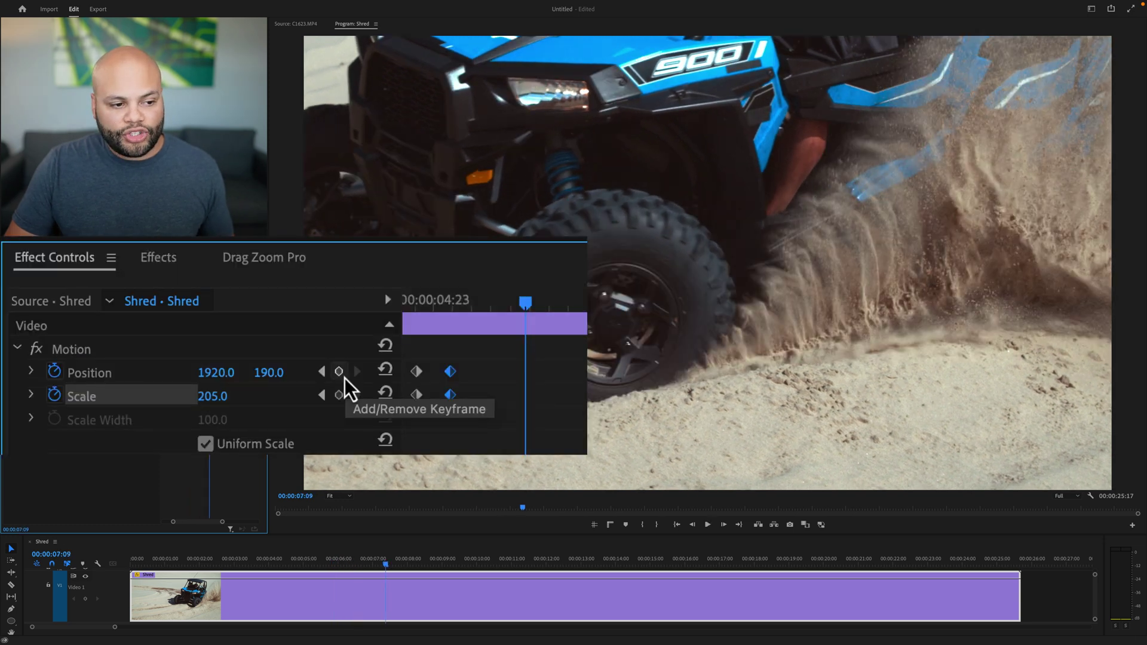
pyautogui.click(339, 372)
pyautogui.click(339, 396)
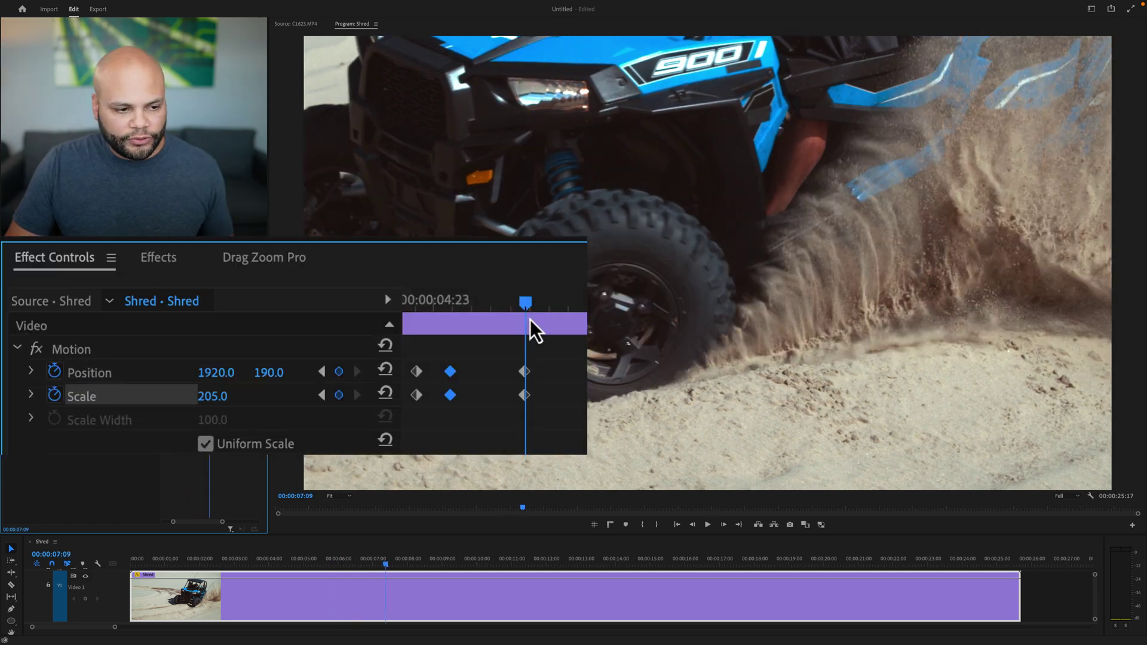
# - Reset Position to 1920, 1080 and Scale to 100 at 00:00:08:05, then preview the zoom
pyautogui.moveTo(531, 331); pyautogui.dragTo(564, 327)
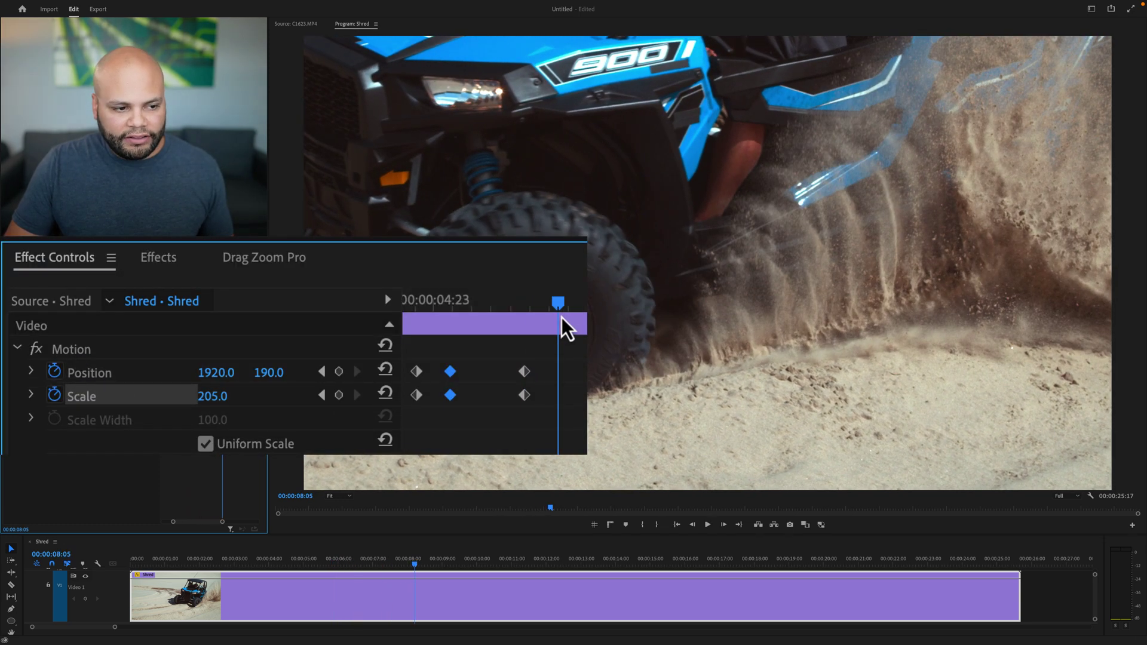
pyautogui.click(388, 371)
pyautogui.click(388, 393)
pyautogui.click(166, 263)
pyautogui.press('space')
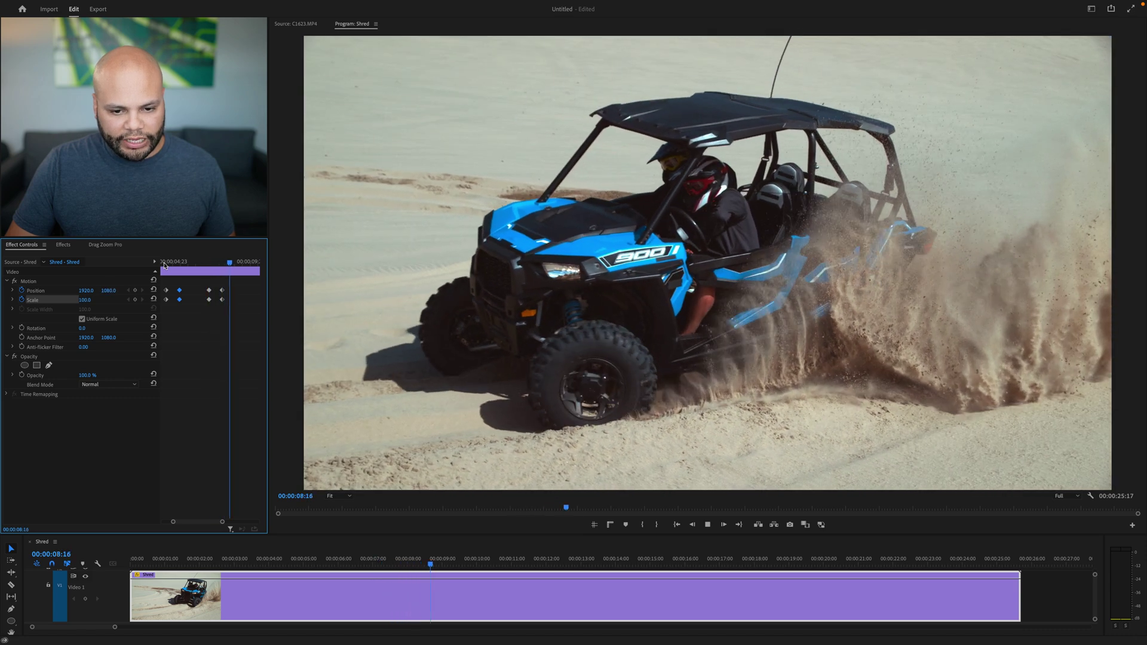
pyautogui.click(166, 264)
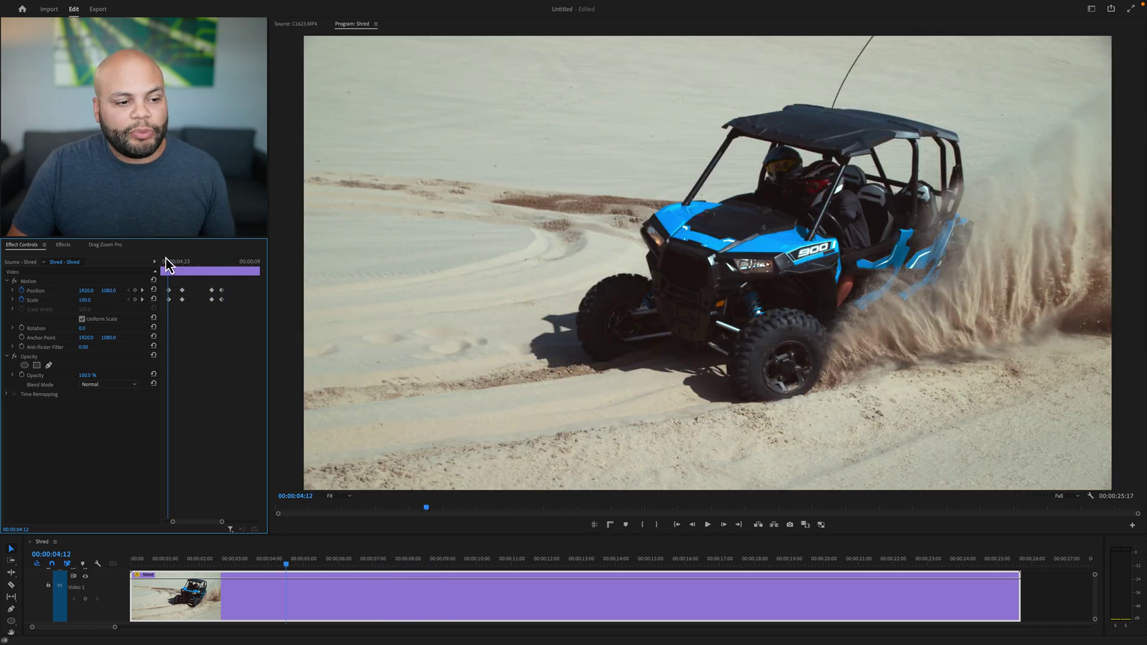
pyautogui.moveTo(167, 264)
pyautogui.mouseDown()
pyautogui.moveTo(185, 270)
pyautogui.moveTo(162, 272)
pyautogui.mouseUp()
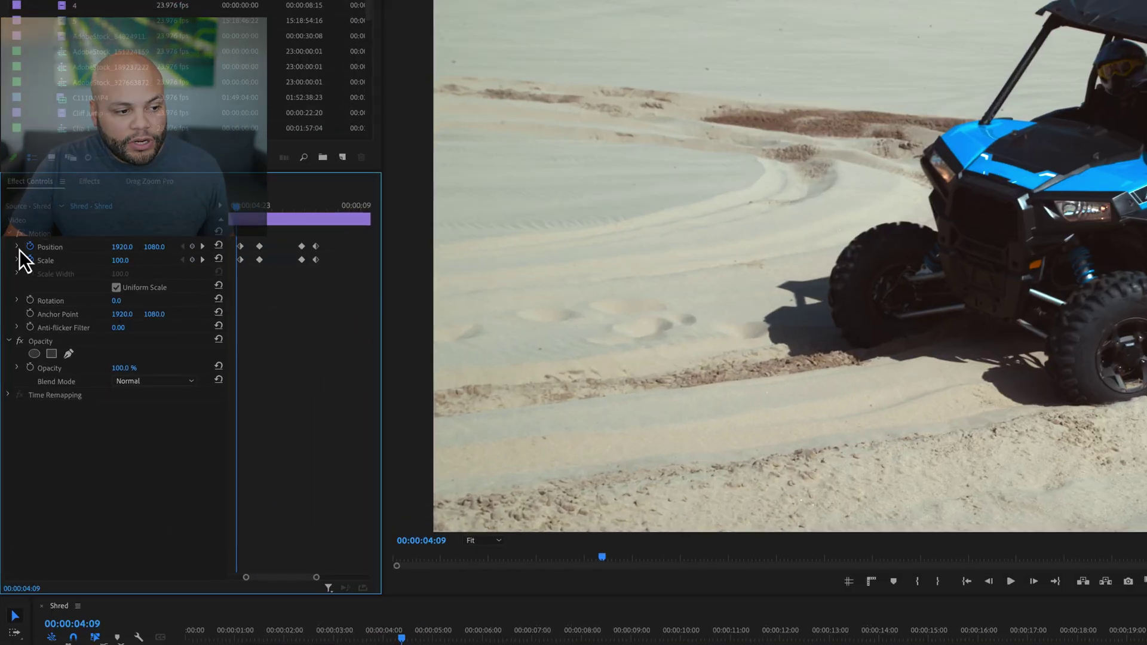
pyautogui.click(16, 246)
pyautogui.click(17, 260)
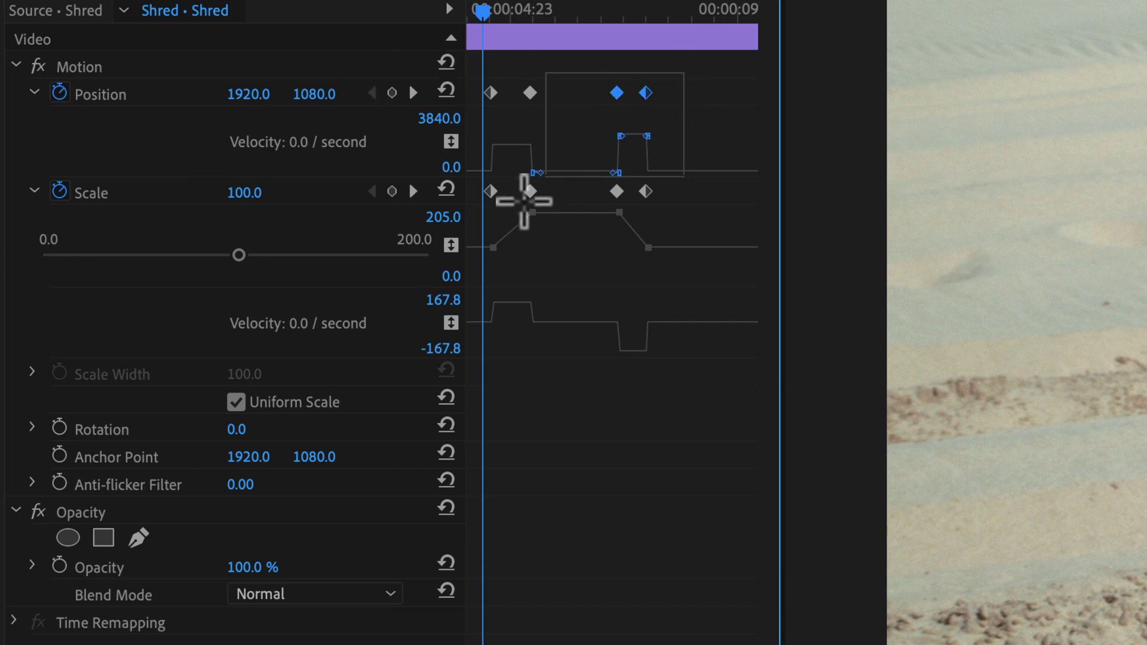
pyautogui.moveTo(524, 201); pyautogui.dragTo(476, 243)
pyautogui.rightClick(531, 199)
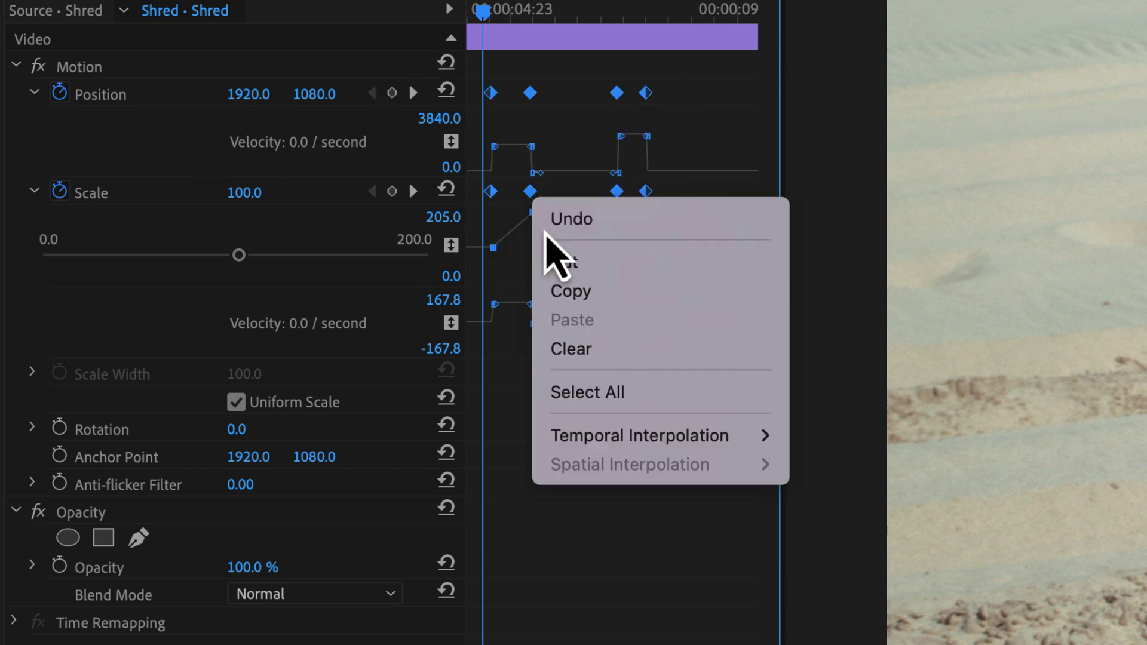
pyautogui.moveTo(682, 447)
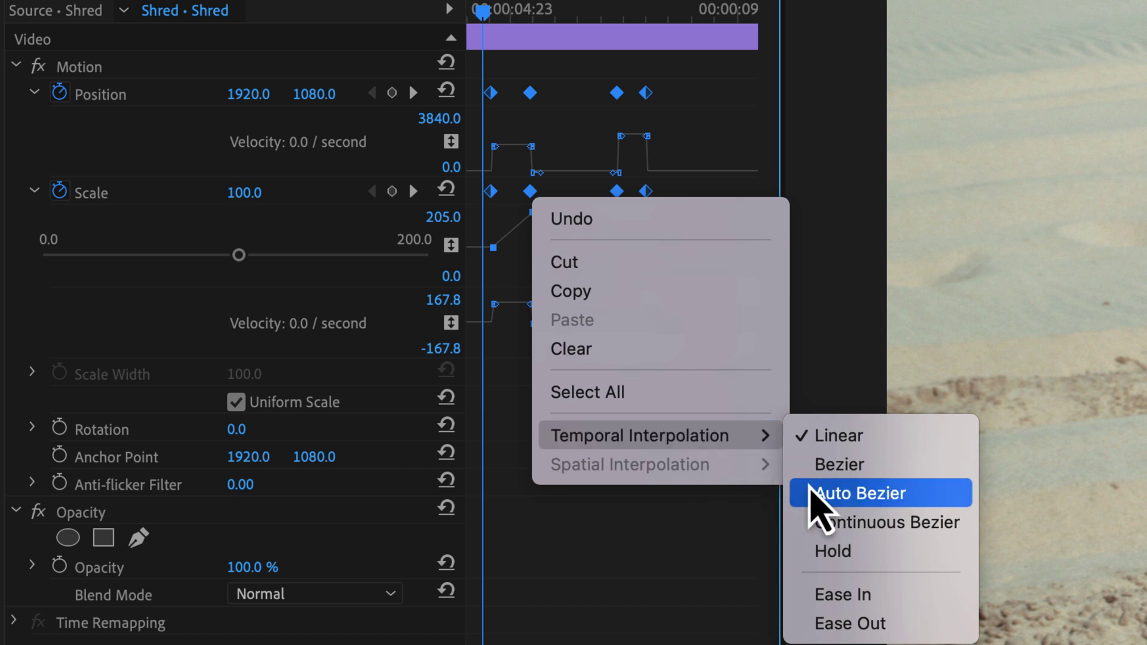
pyautogui.click(868, 602)
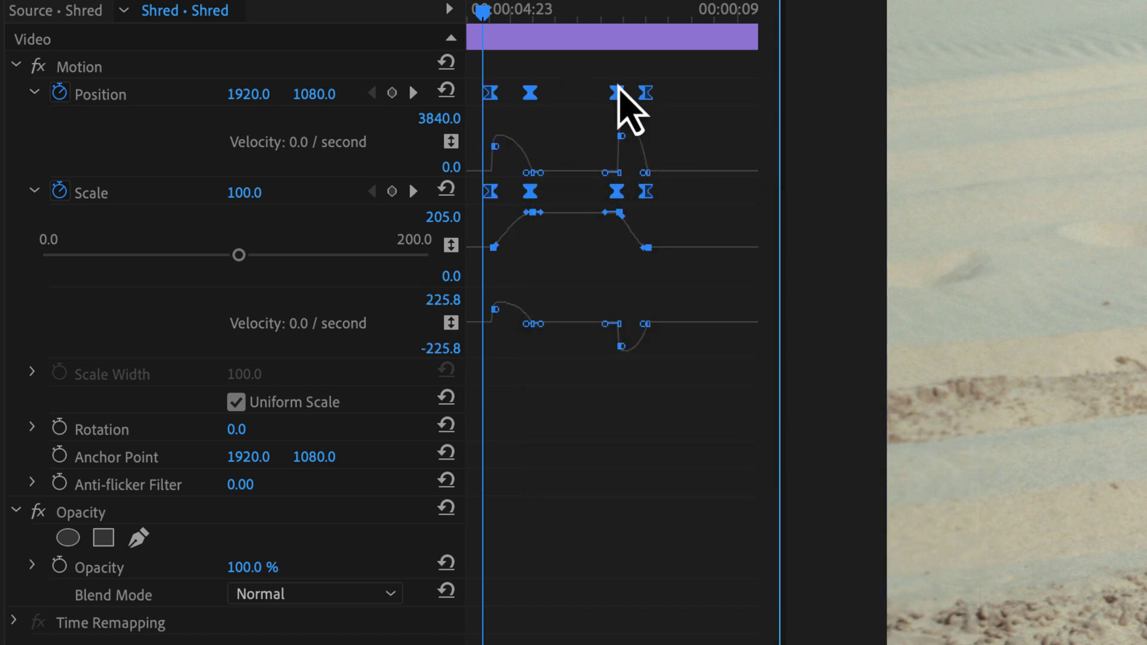
pyautogui.rightClick(643, 95)
pyautogui.moveTo(767, 351)
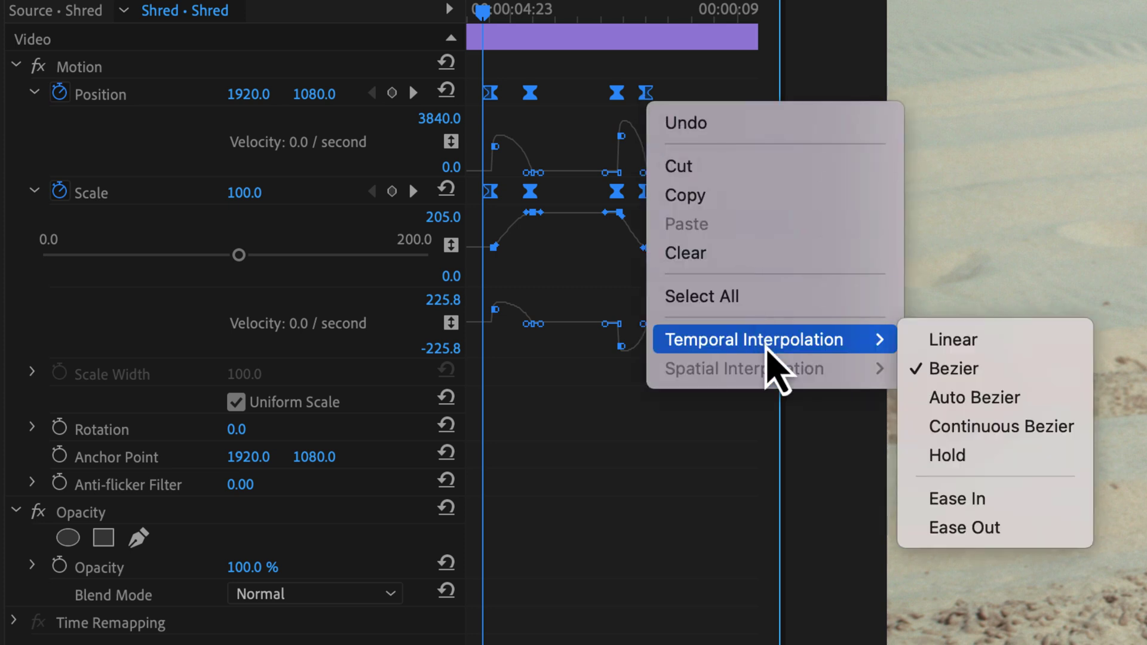
pyautogui.click(971, 528)
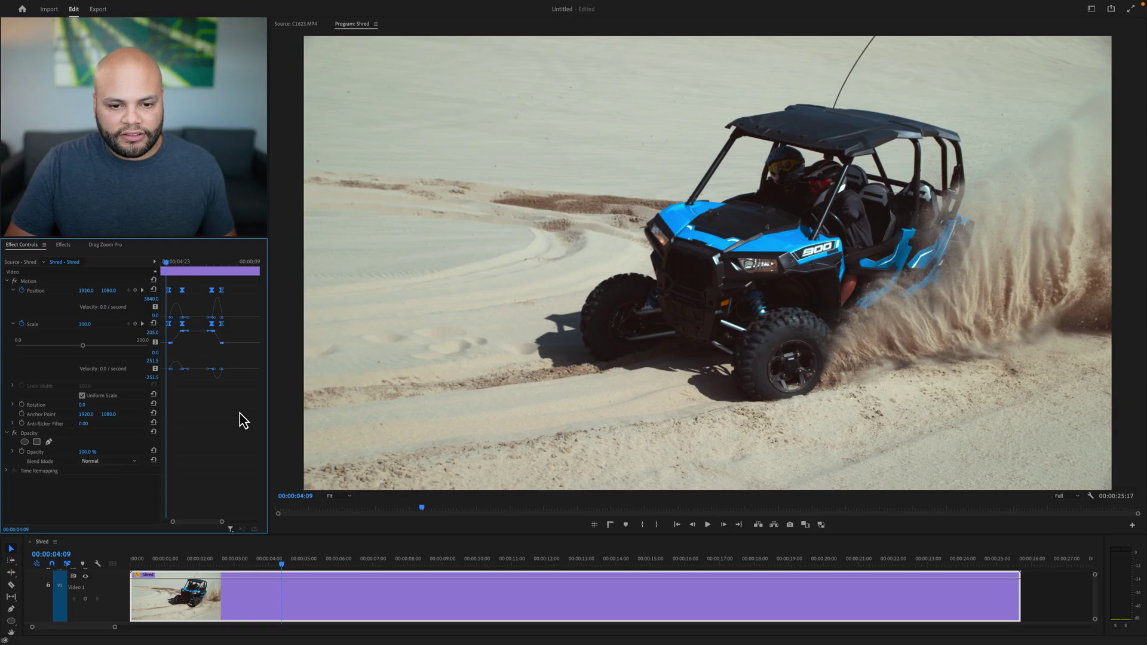
pyautogui.press('space')
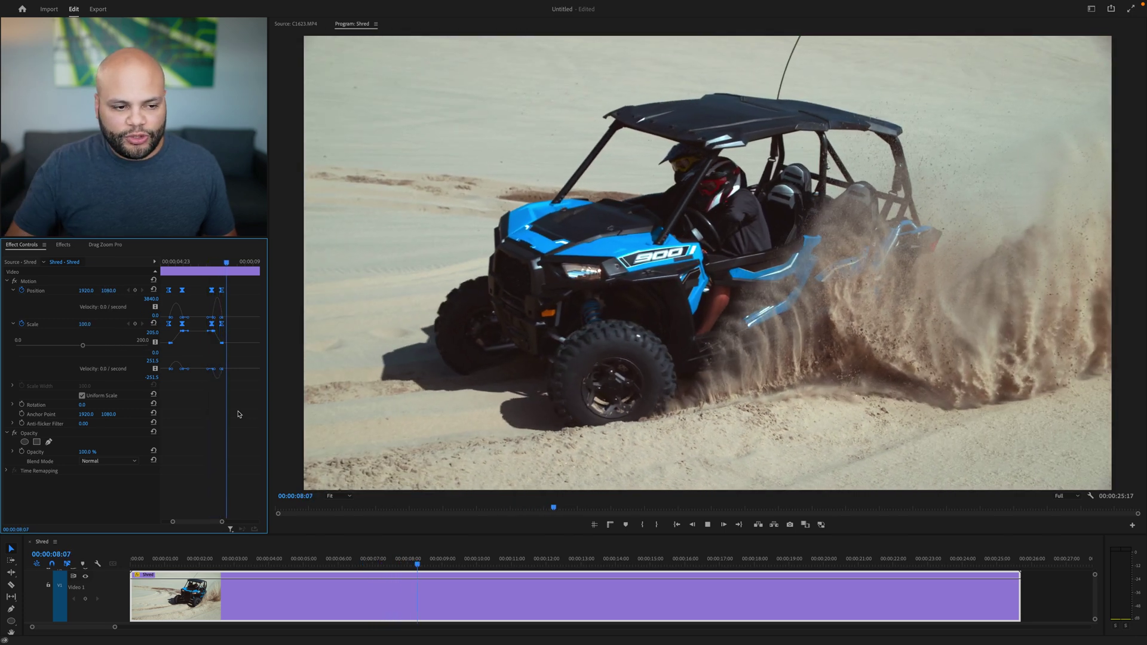
pyautogui.press('space')
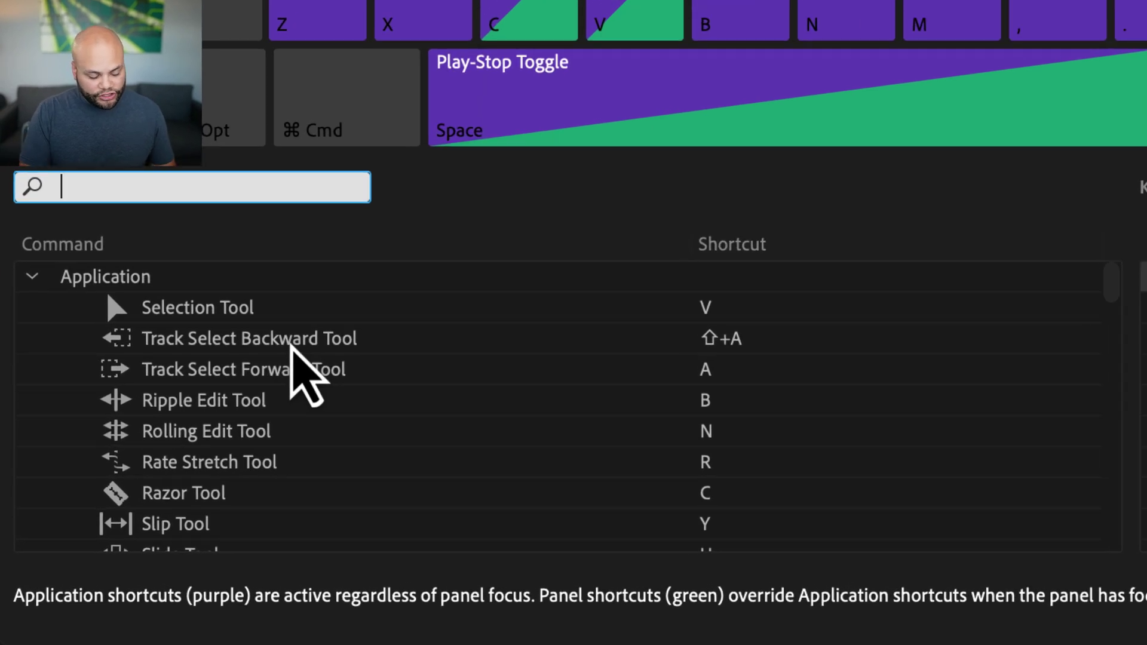
# - Find 'ease temp' commands, assign Shift+, to Ease In and Shift+. to Ease Out, and save
pyautogui.write('ease ')
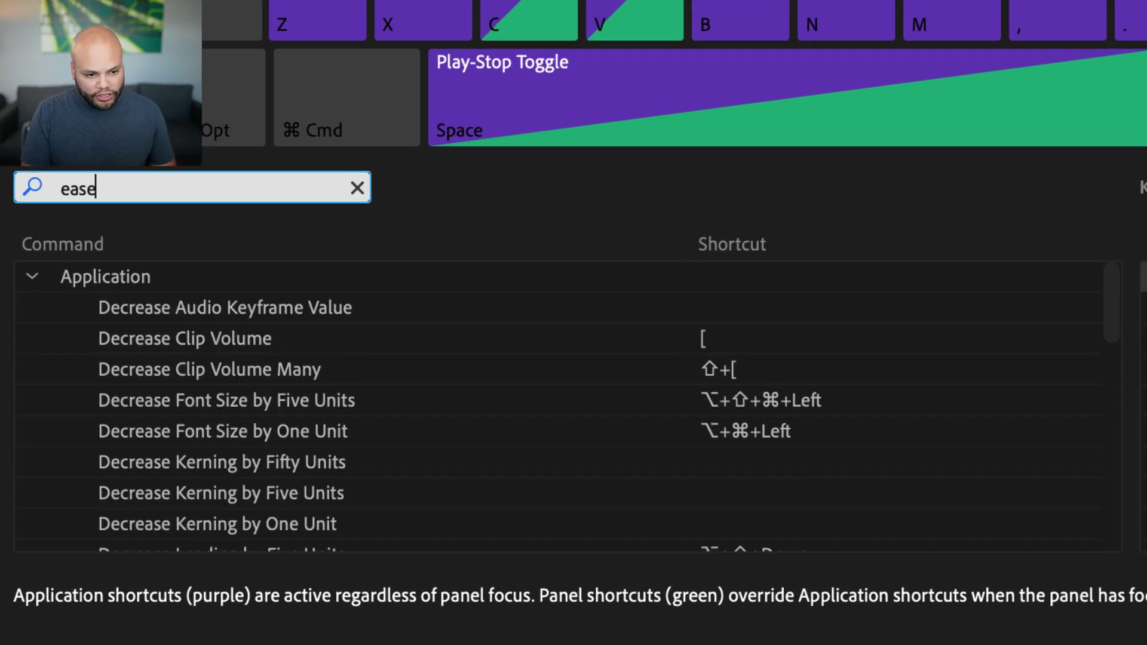
pyautogui.write('temp')
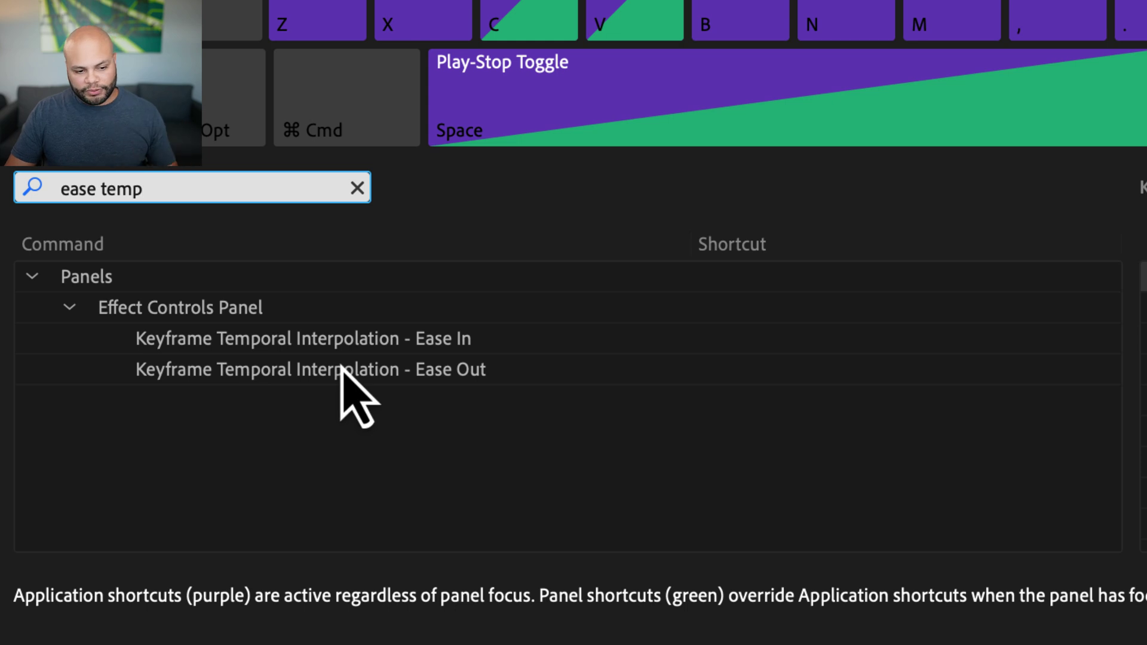
pyautogui.click(709, 345)
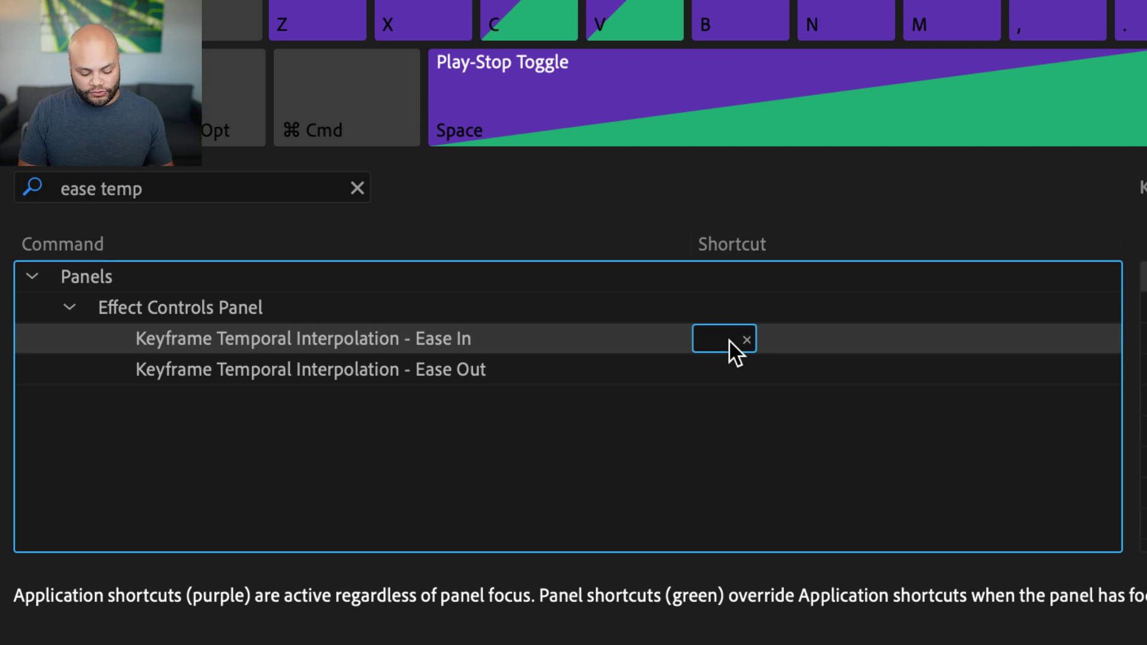
pyautogui.hotkey('shift', ',')
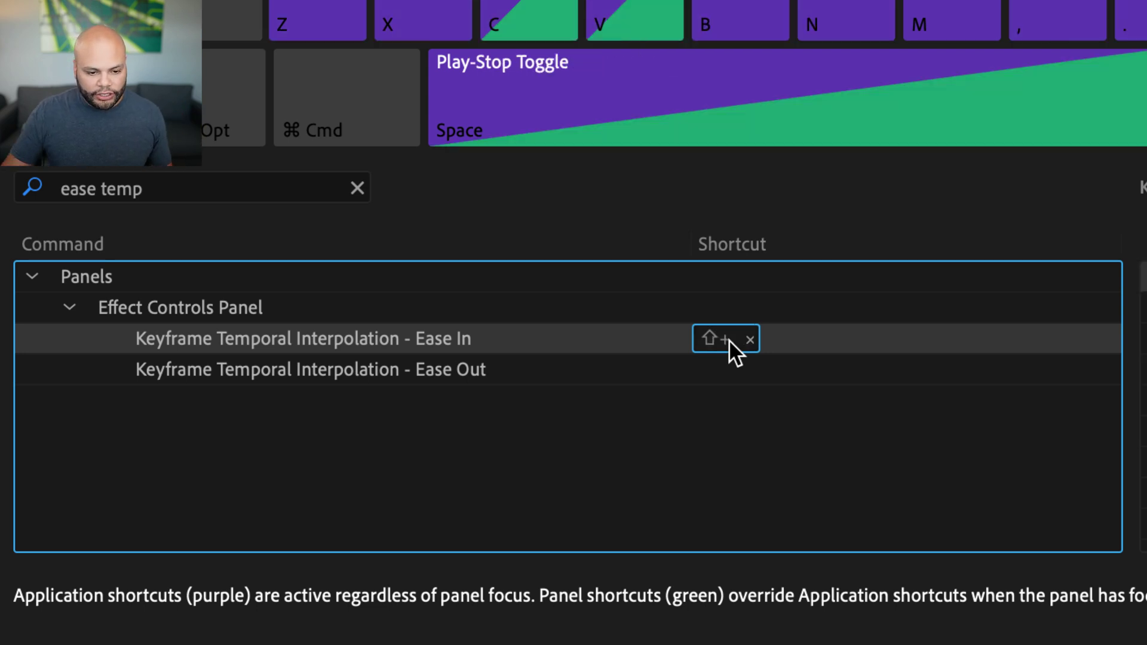
pyautogui.click(722, 381)
pyautogui.click(703, 382)
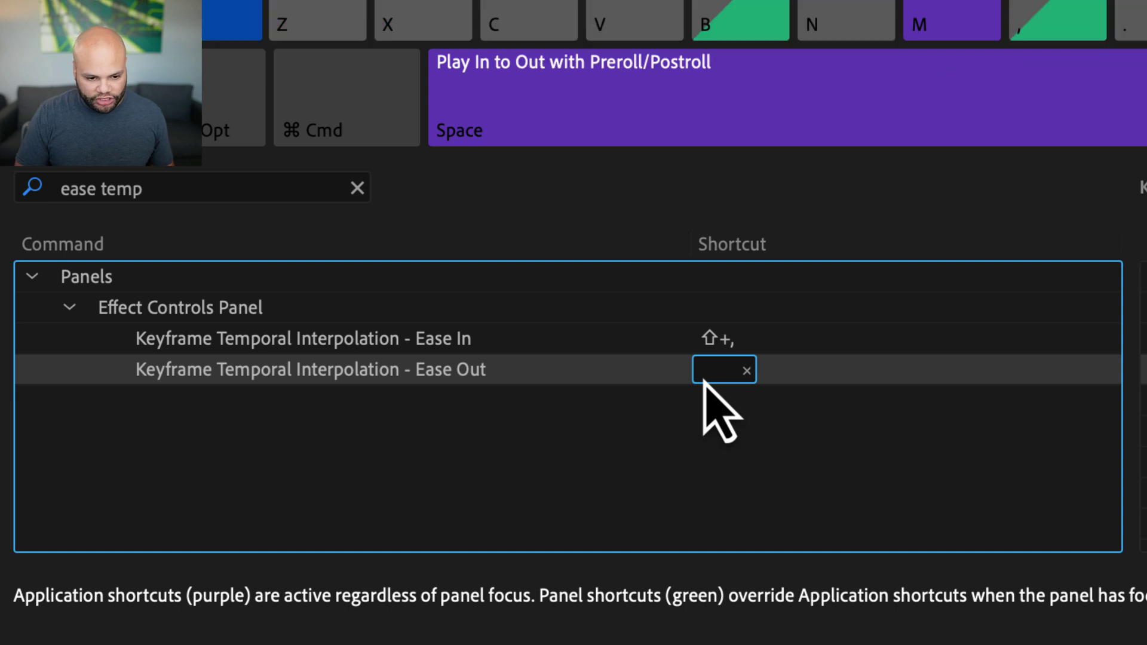
pyautogui.hotkey('shift', '.')
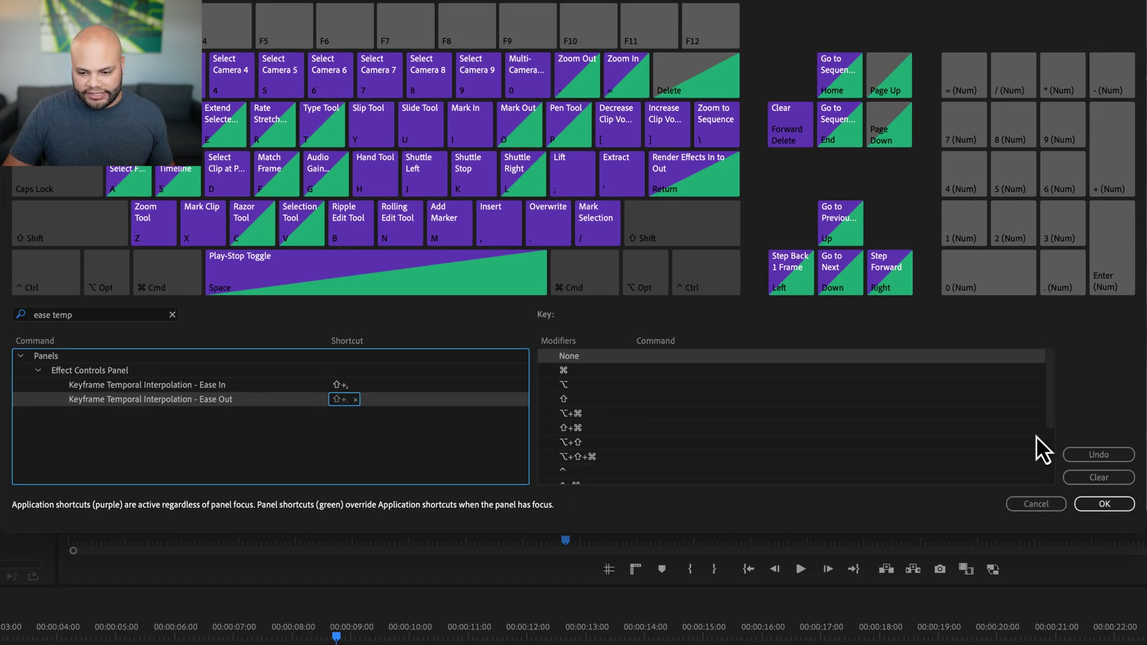
pyautogui.click(1108, 507)
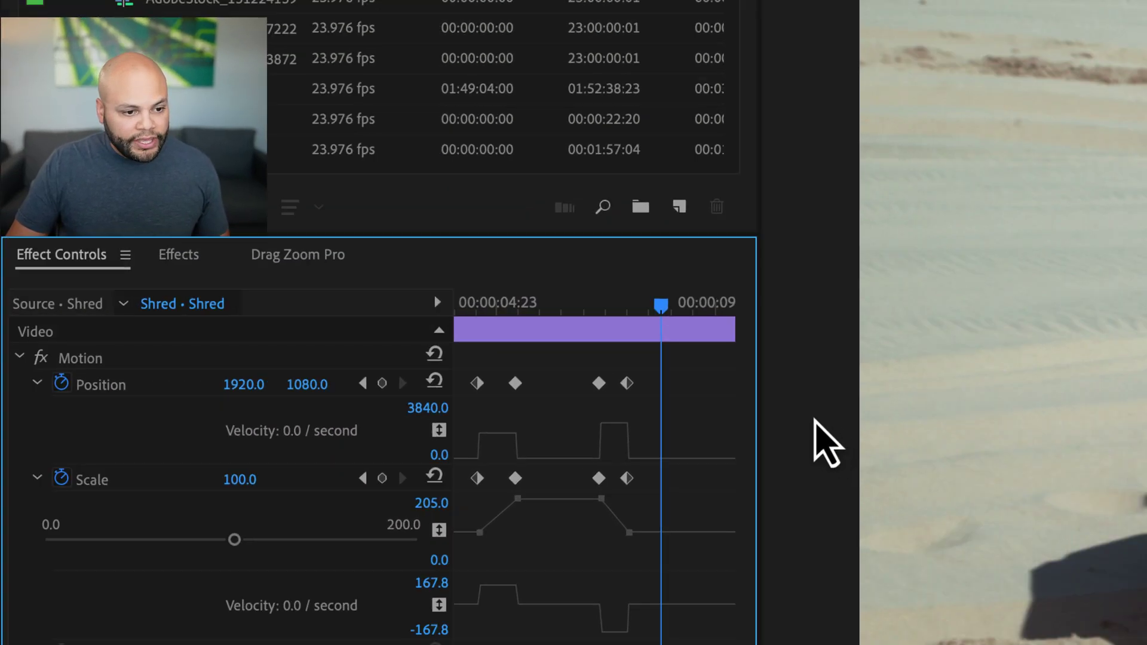
# - Marquee-select all the Position and Scale keyframes and ease them with Shift+,
pyautogui.moveTo(708, 361); pyautogui.dragTo(515, 482)
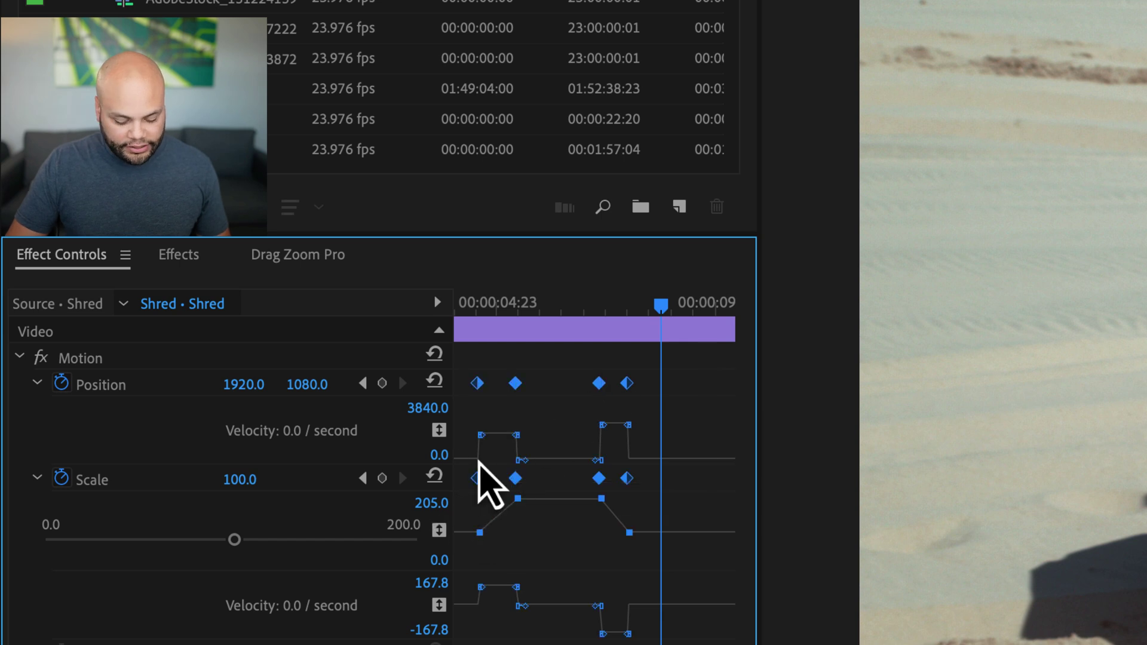
pyautogui.hotkey('shift', ',')
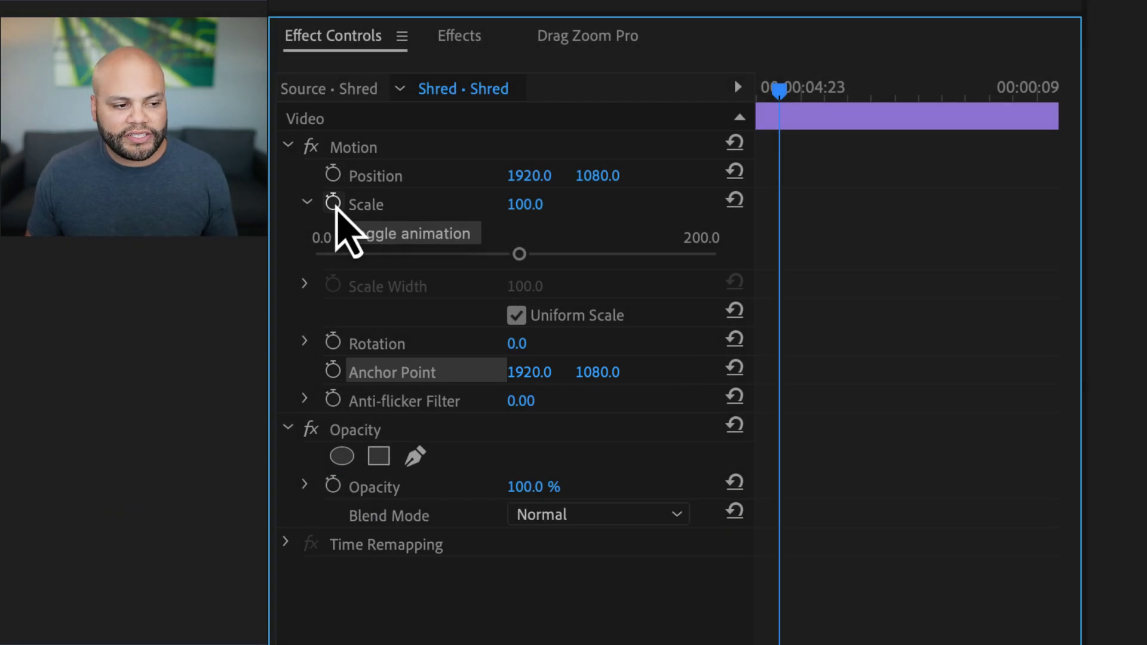
# - Keyframe Scale, anchor on the buggy's front, and scale up to 278 at 00:00:04:23
pyautogui.click(333, 204)
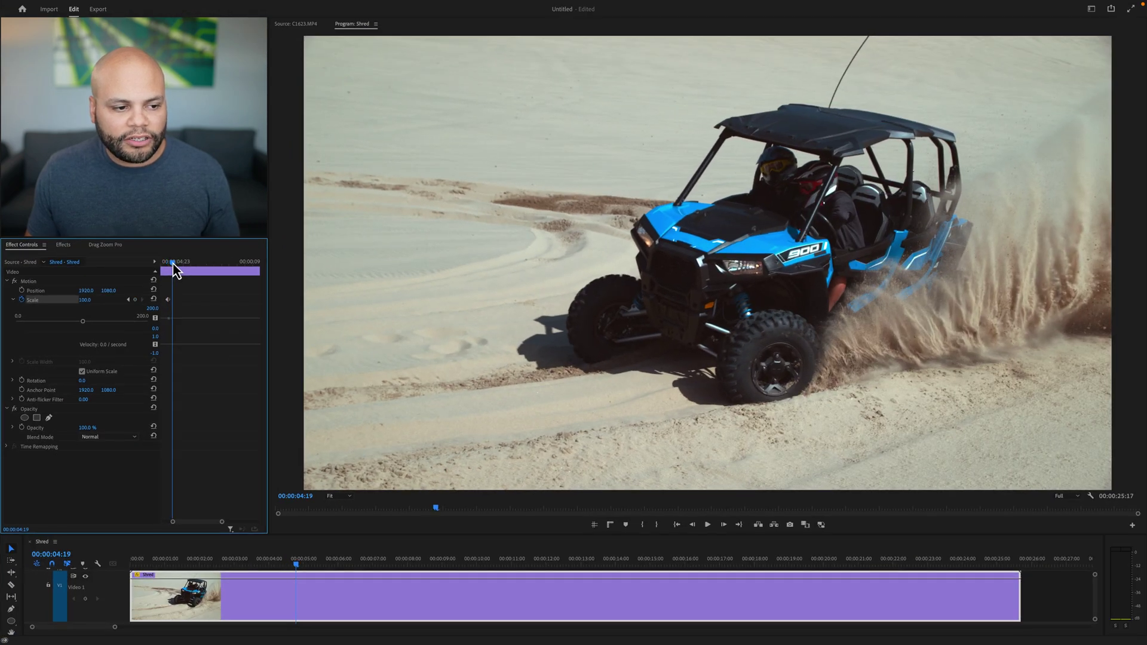
pyautogui.moveTo(173, 264); pyautogui.dragTo(175, 264)
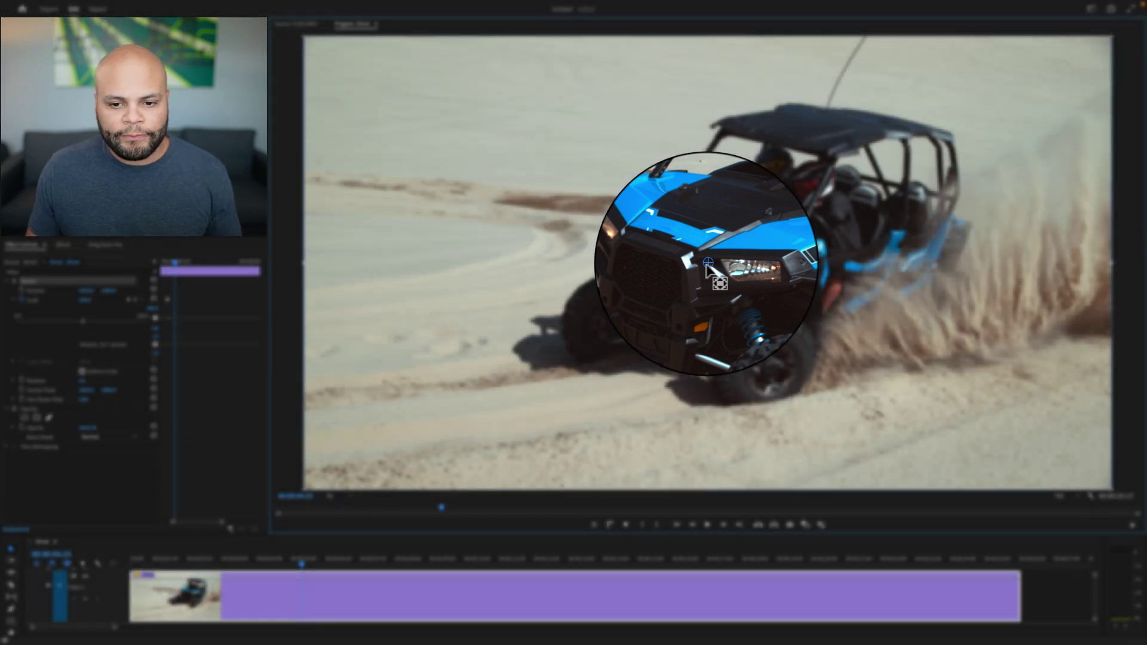
pyautogui.moveTo(718, 357); pyautogui.dragTo(708, 358)
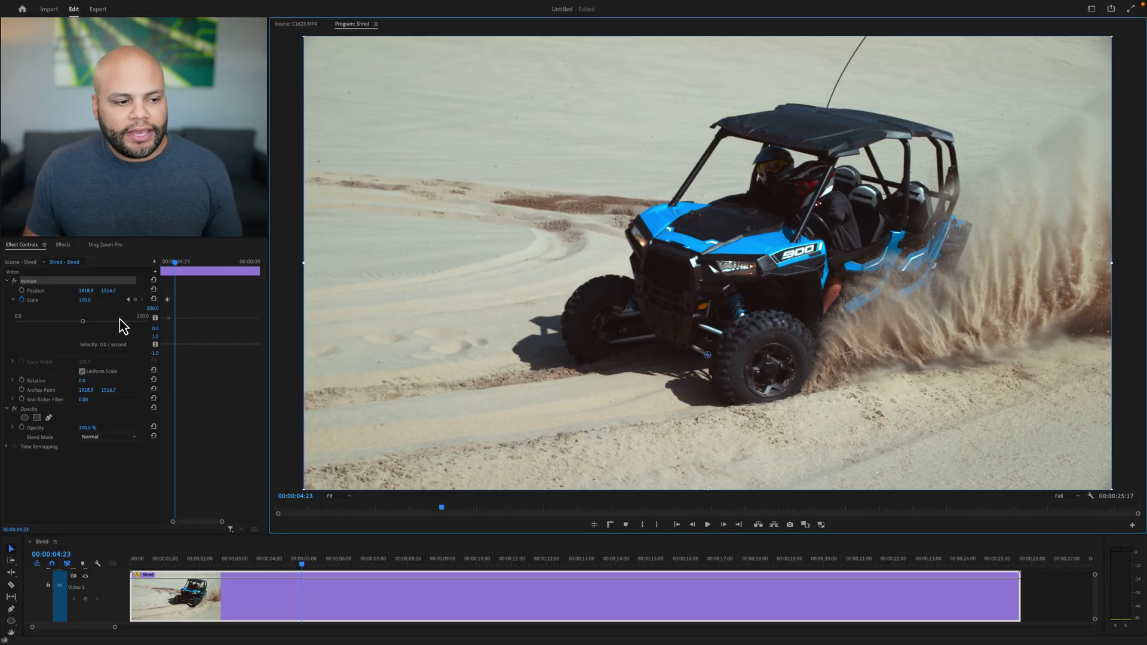
pyautogui.moveTo(87, 305); pyautogui.dragTo(133, 306)
# - Return Scale to 100 at 00:00:05:22 and preview the punch-in from just before it
pyautogui.moveTo(177, 266); pyautogui.dragTo(195, 266)
pyautogui.click(154, 301)
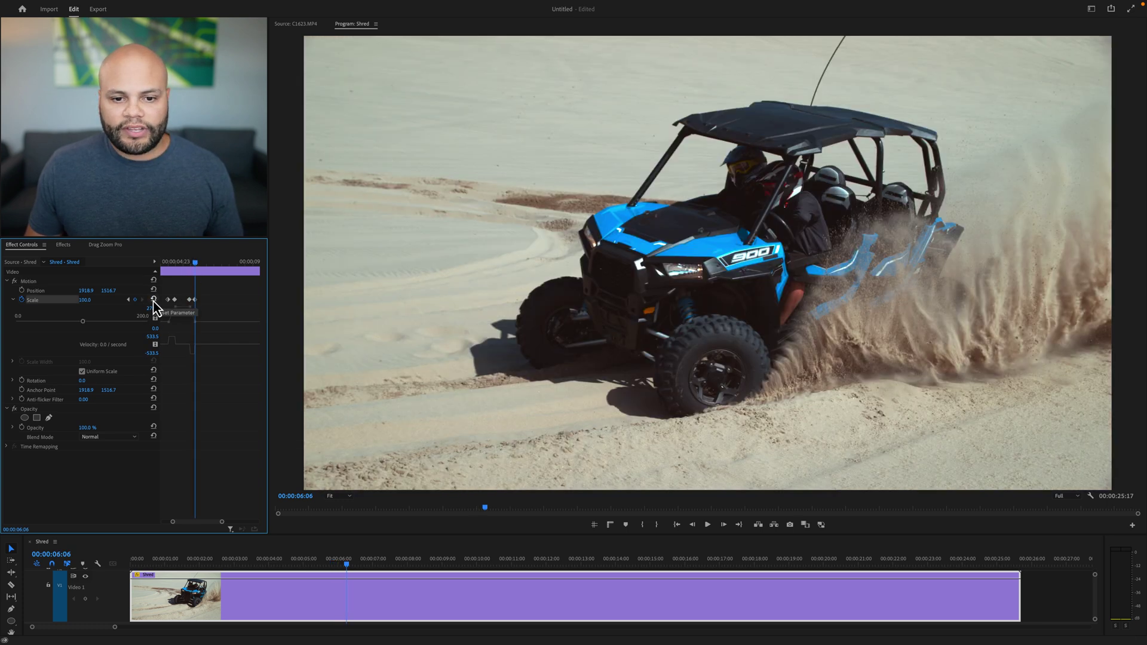
pyautogui.click(175, 266)
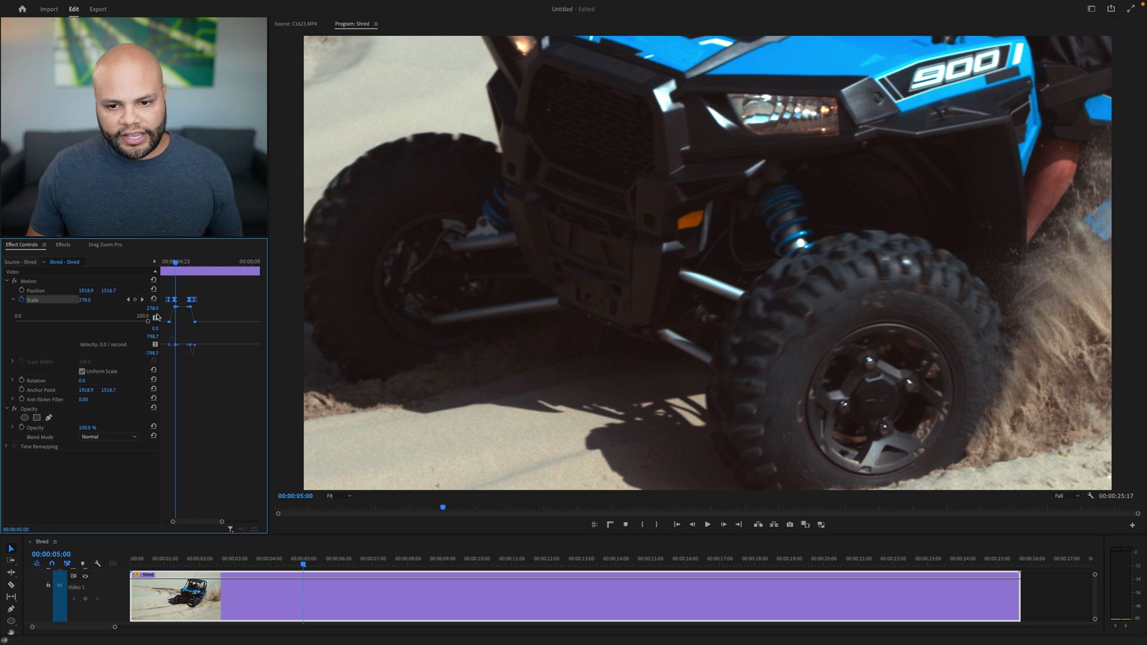
pyautogui.click(166, 263)
pyautogui.press('space')
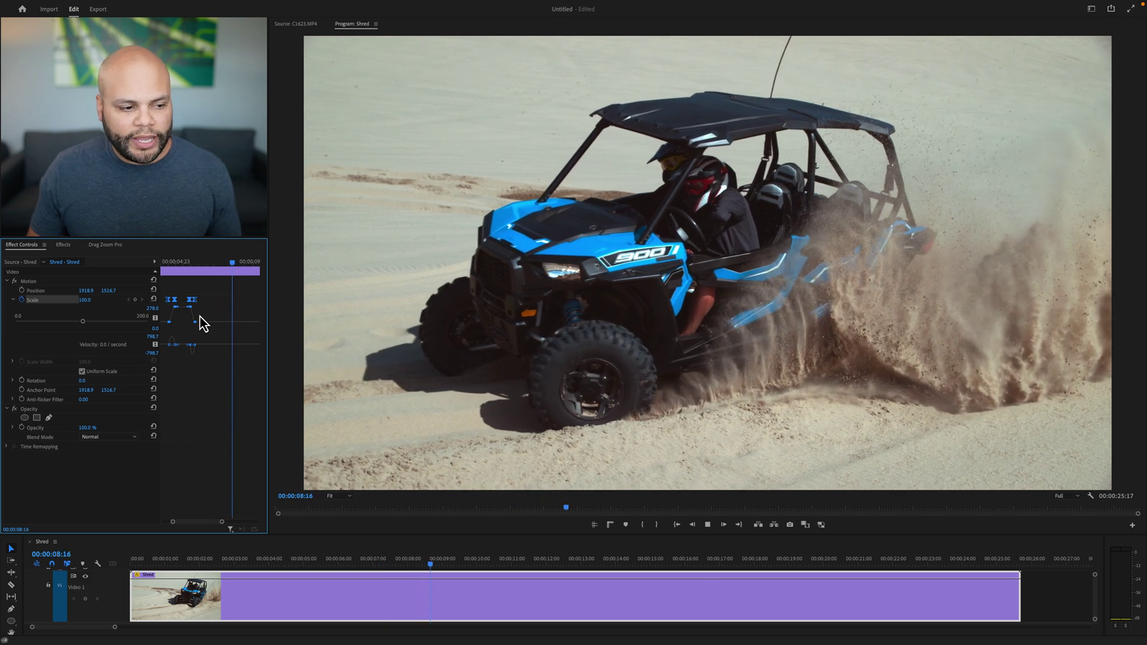
pyautogui.press('space')
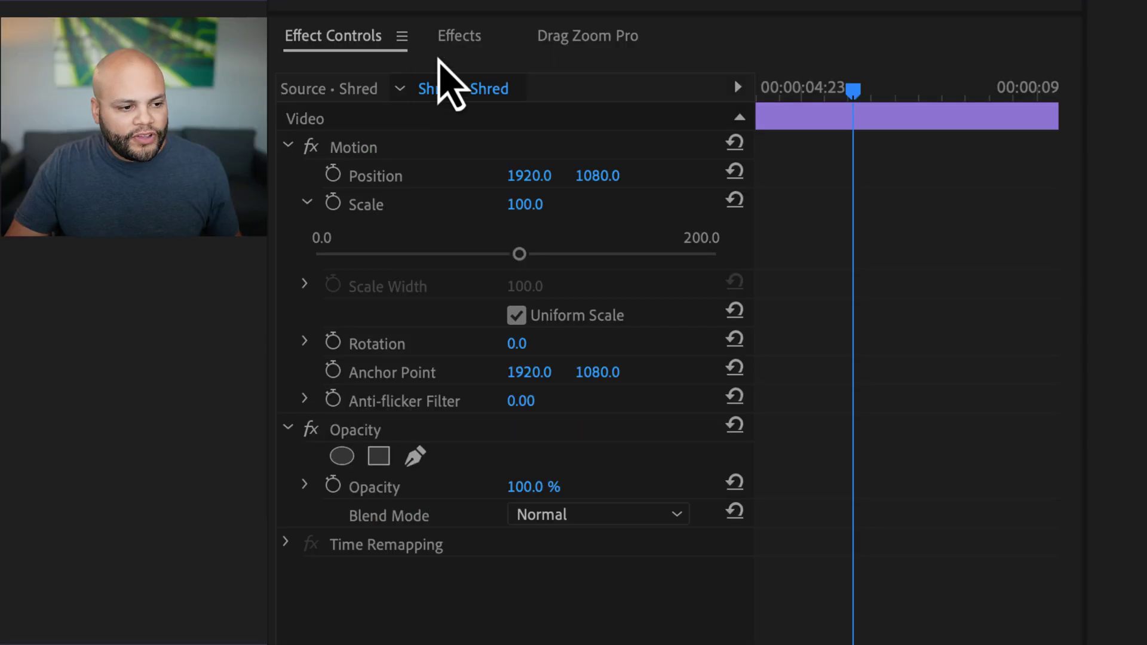
# - Search 'transform' in Effects, apply Transform to the Shred clip, and select it in Effect Controls
pyautogui.click(442, 45)
pyautogui.click(436, 81)
pyautogui.write('transform')
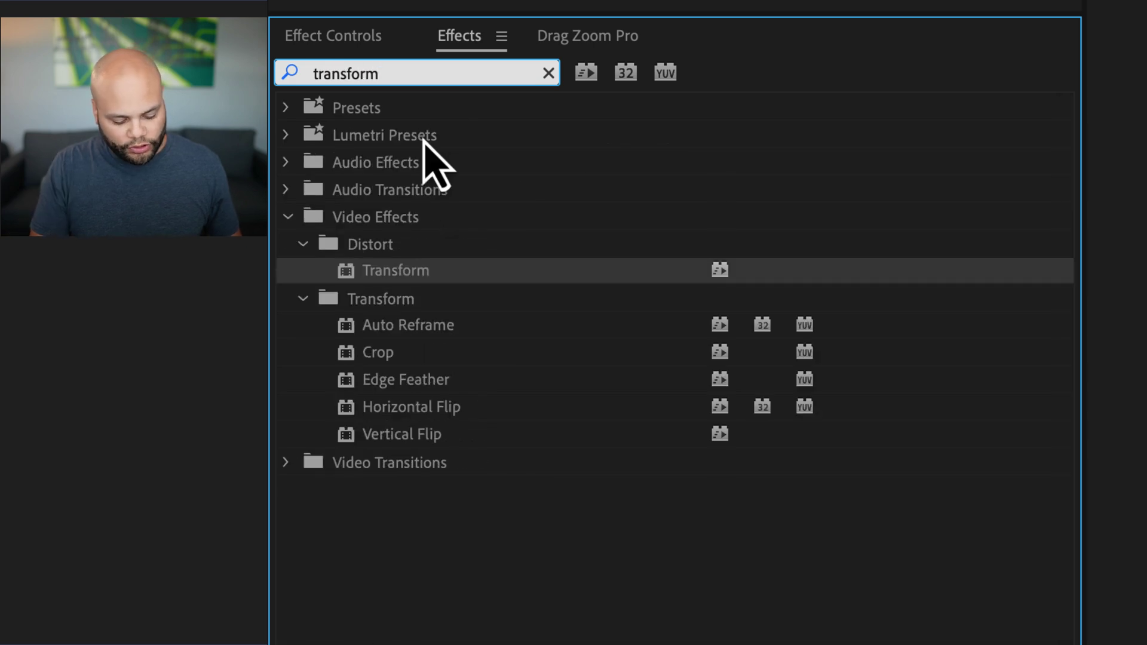
pyautogui.moveTo(425, 272); pyautogui.dragTo(406, 597)
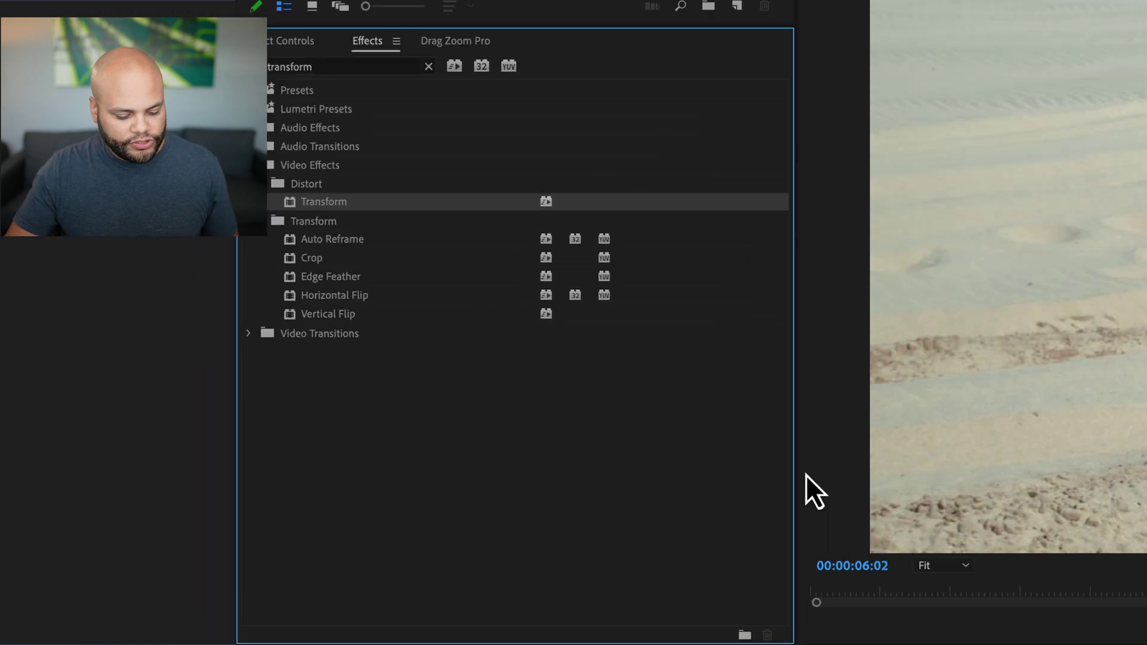
pyautogui.hotkey('shift', '5')
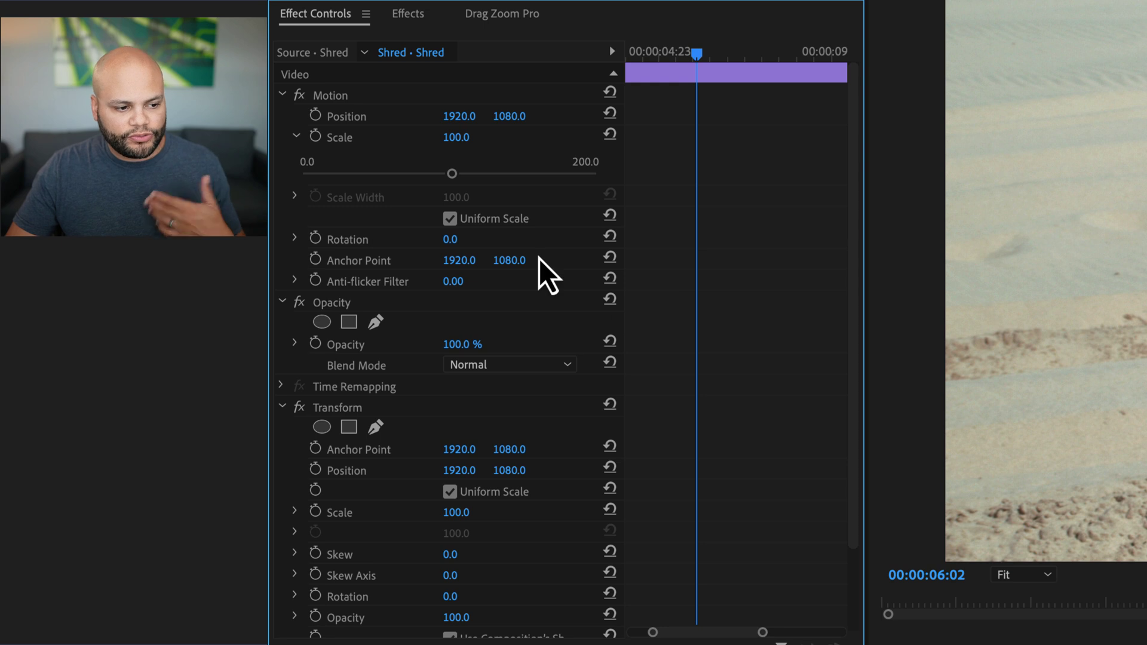
pyautogui.click(349, 407)
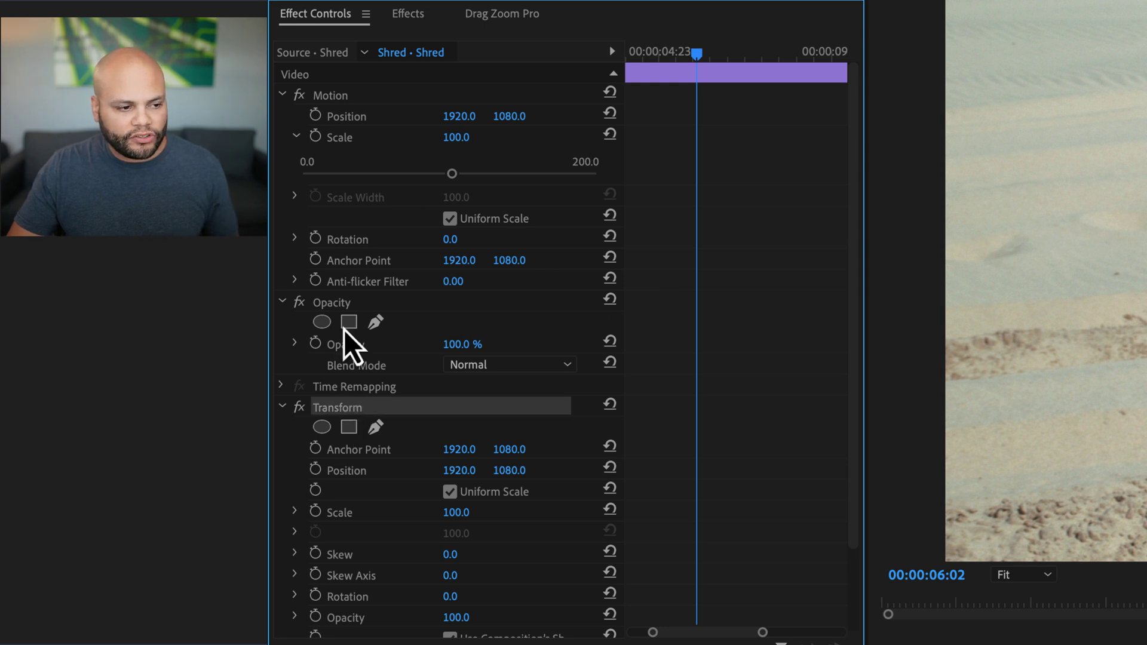
# - Collapse the Motion effect and preview the Transform zoom, stepping frame by frame from its start
pyautogui.click(345, 99)
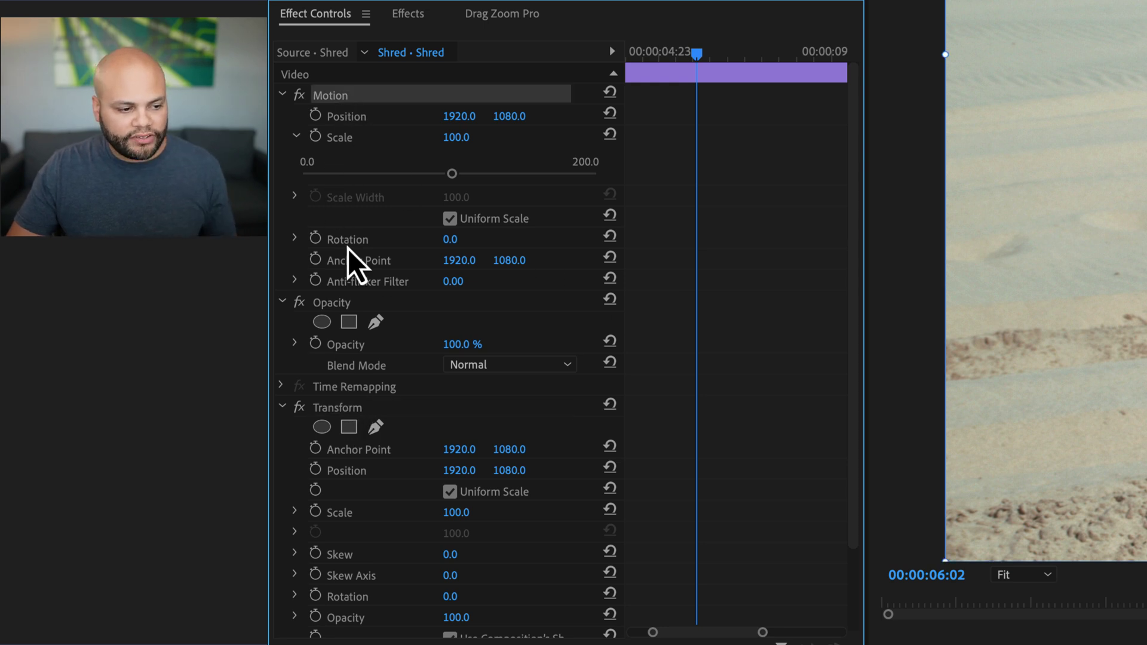
pyautogui.click(281, 94)
pyautogui.click(371, 475)
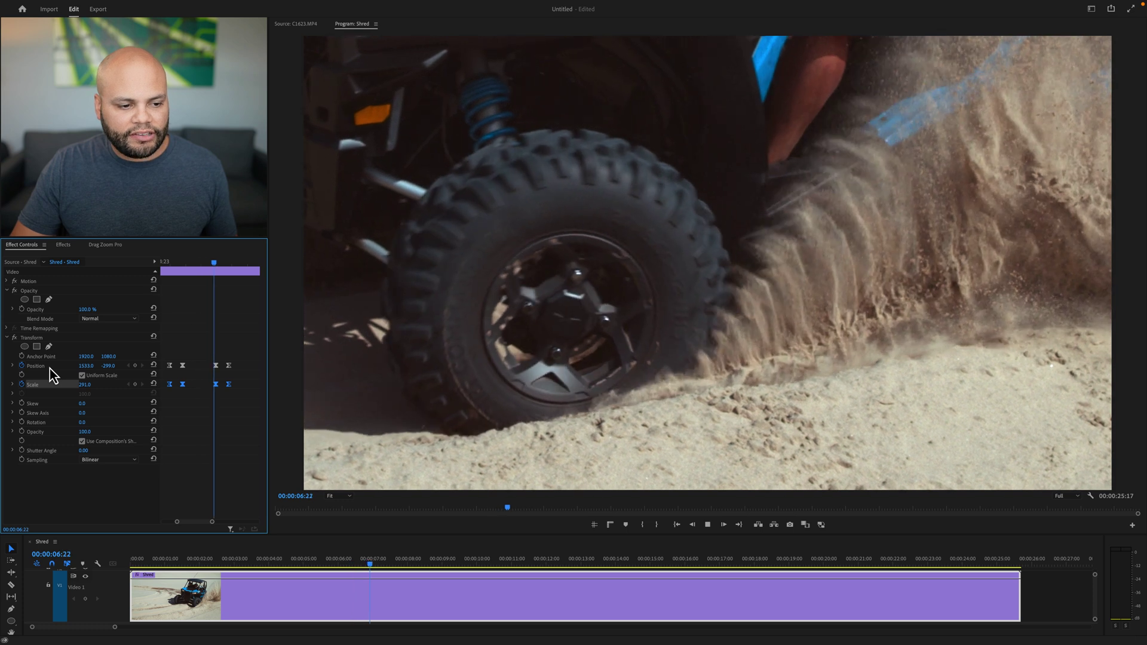
pyautogui.press('space')
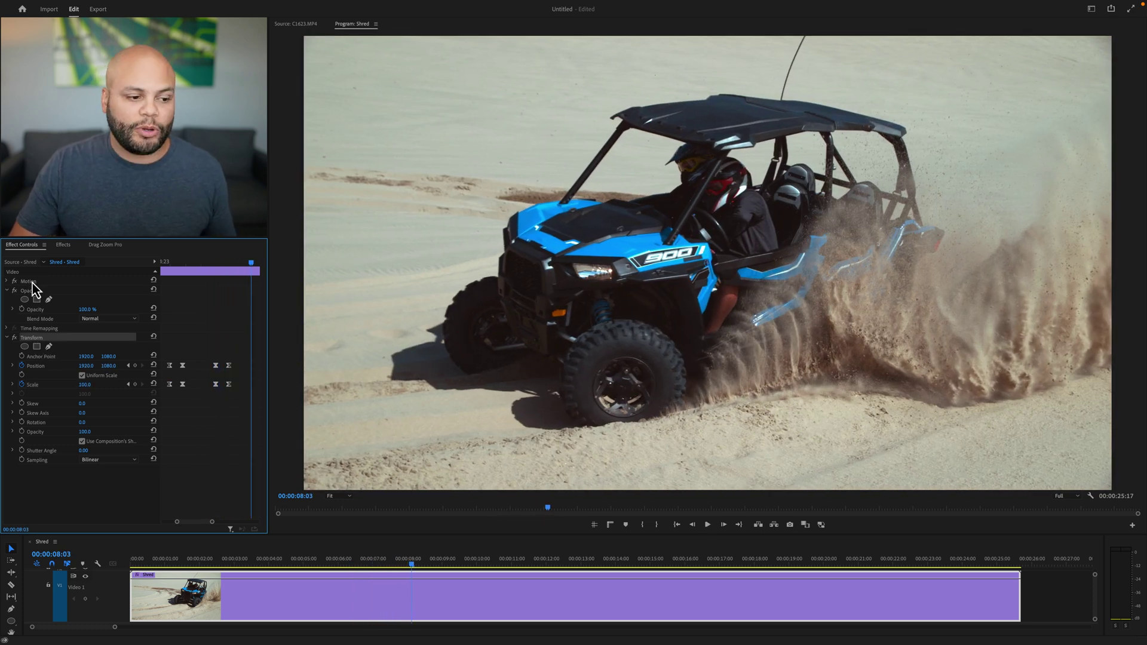
pyautogui.click(175, 263)
pyautogui.click(177, 265)
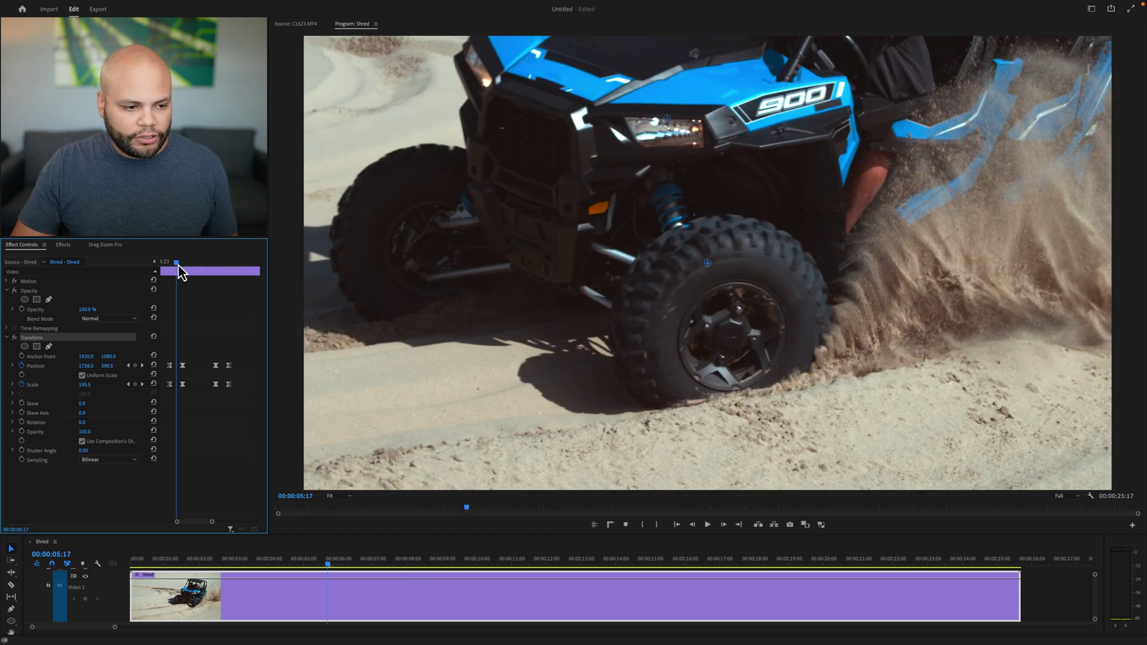
pyautogui.click(179, 264)
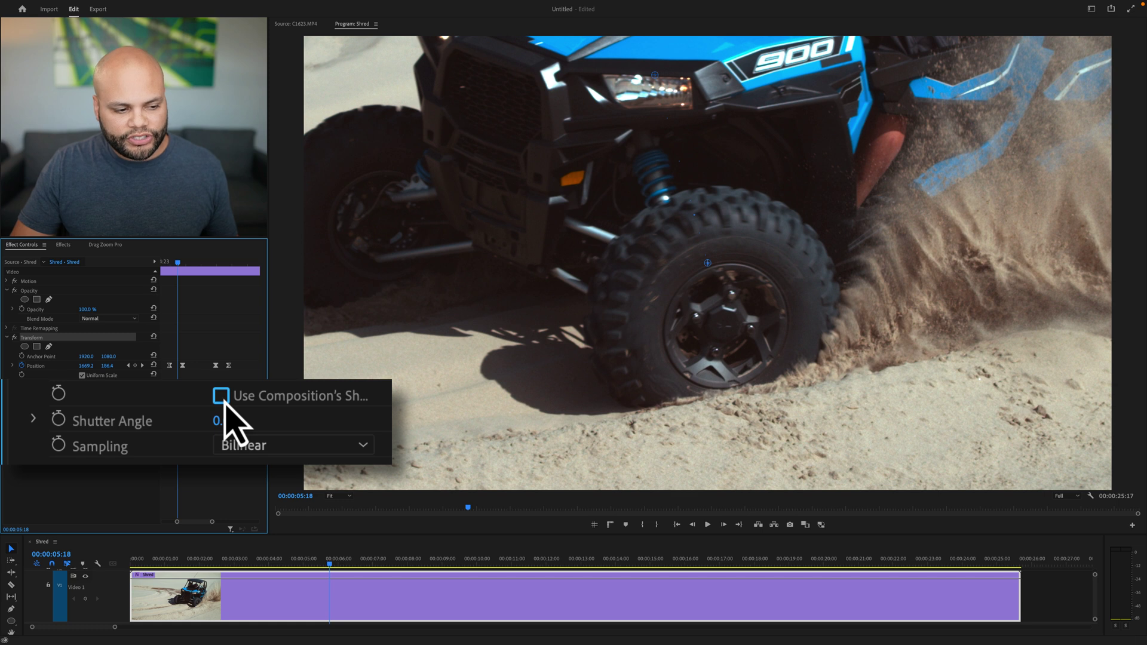
# - Raise the Transform Shutter Angle to 360 and preview the motion-blurred zoom
pyautogui.moveTo(83, 441); pyautogui.dragTo(145, 442)
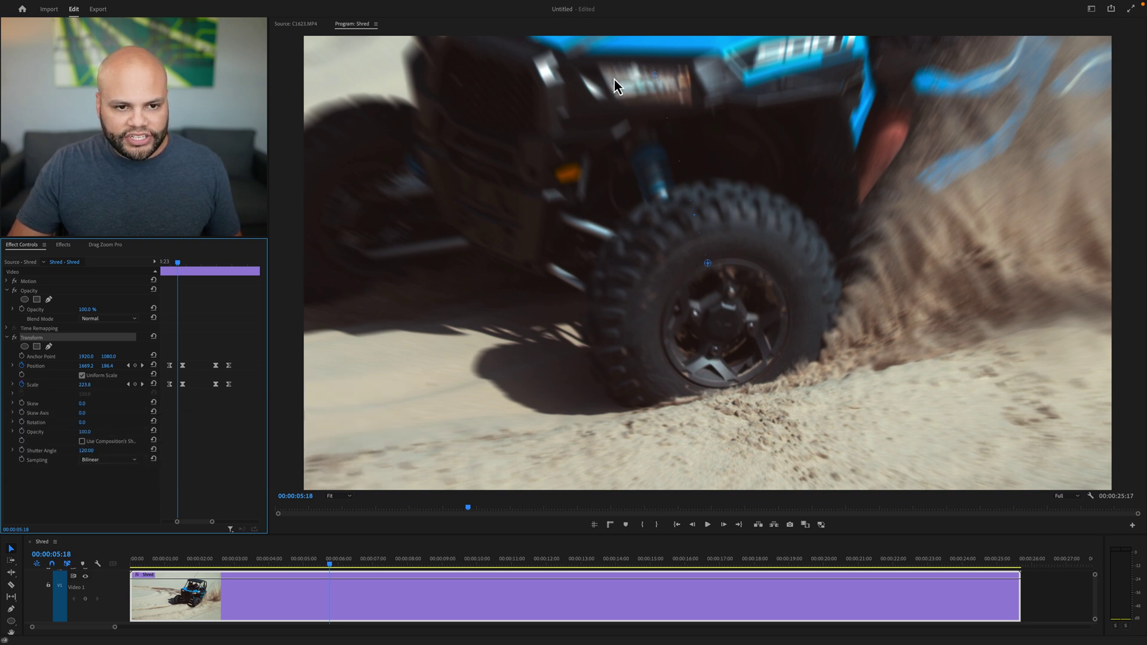
pyautogui.press('space')
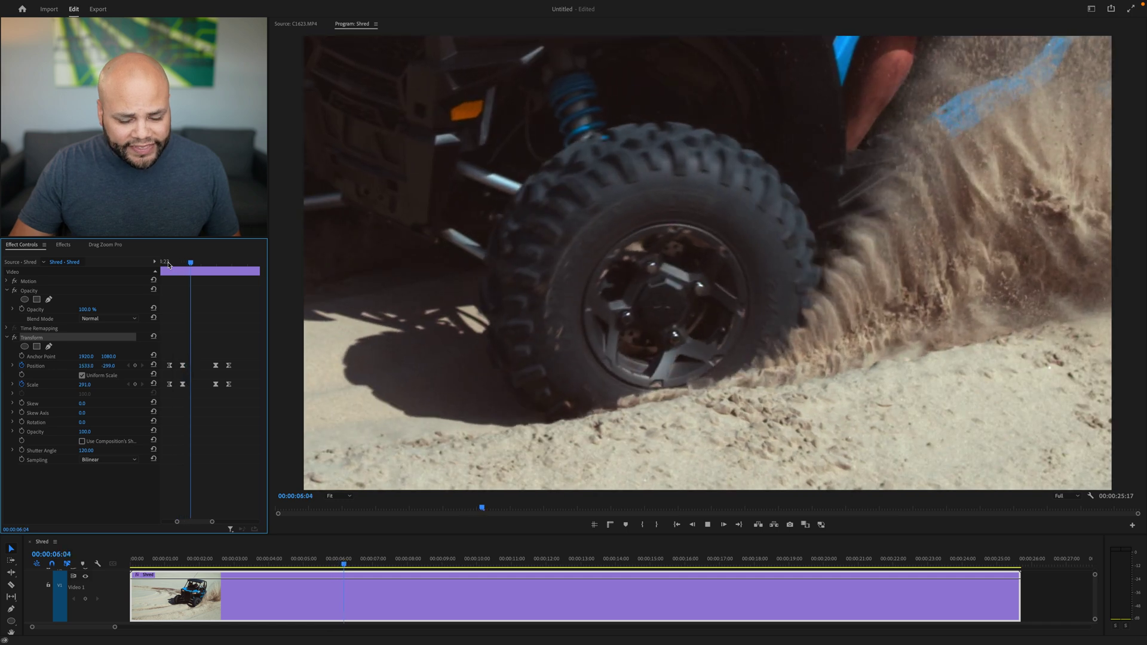
pyautogui.moveTo(168, 265); pyautogui.dragTo(177, 265)
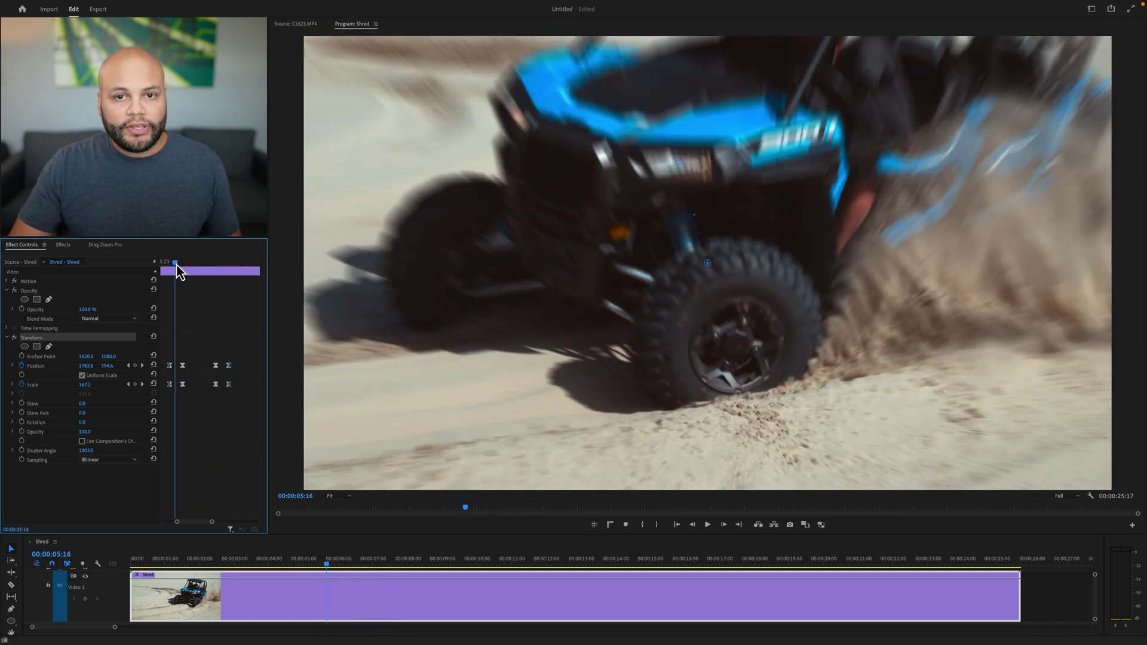
pyautogui.moveTo(86, 450); pyautogui.dragTo(152, 450)
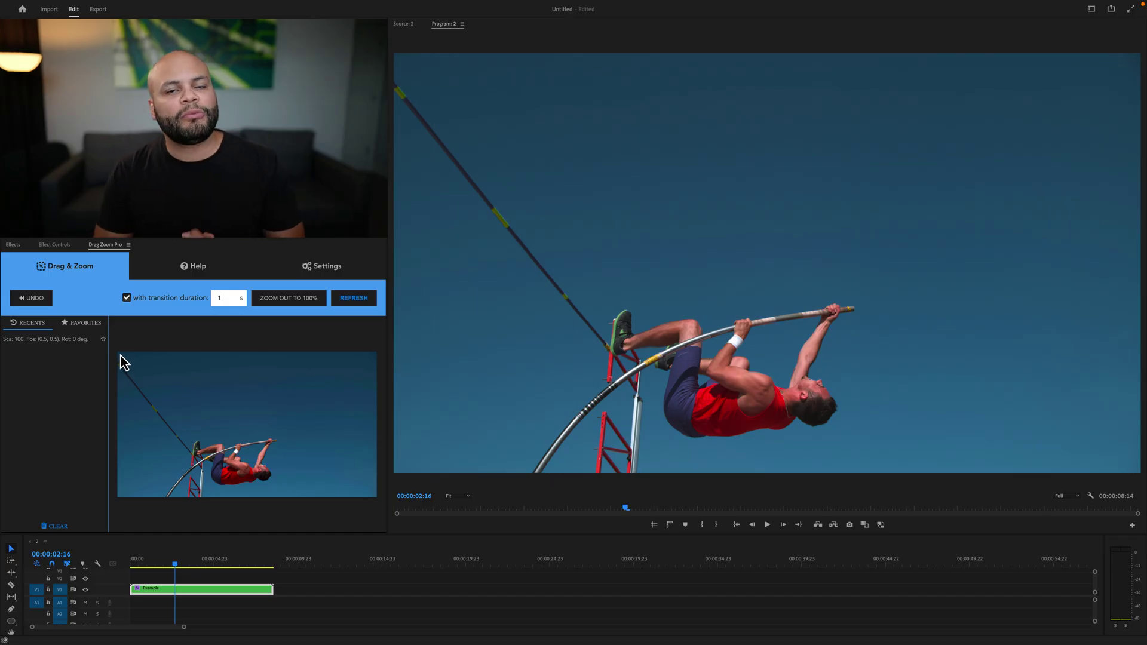
# - Drag a Drag Zoom Pro box around the vaulter and play back the resulting Transform keyframes
pyautogui.moveTo(127, 378); pyautogui.dragTo(307, 497)
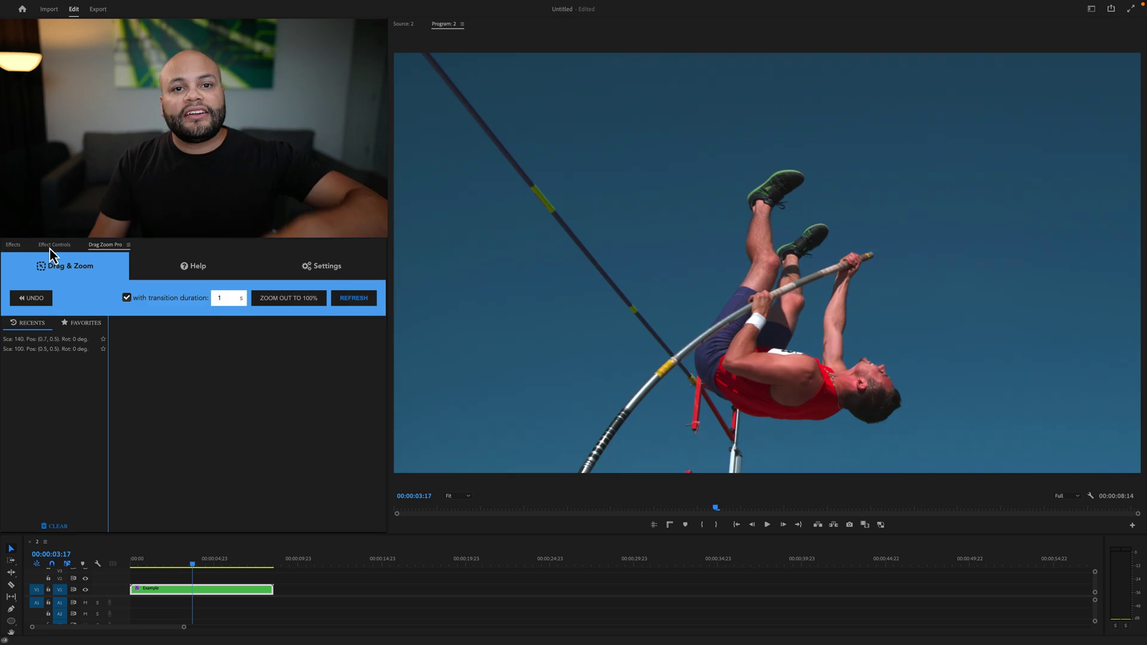
pyautogui.click(54, 245)
pyautogui.press('space')
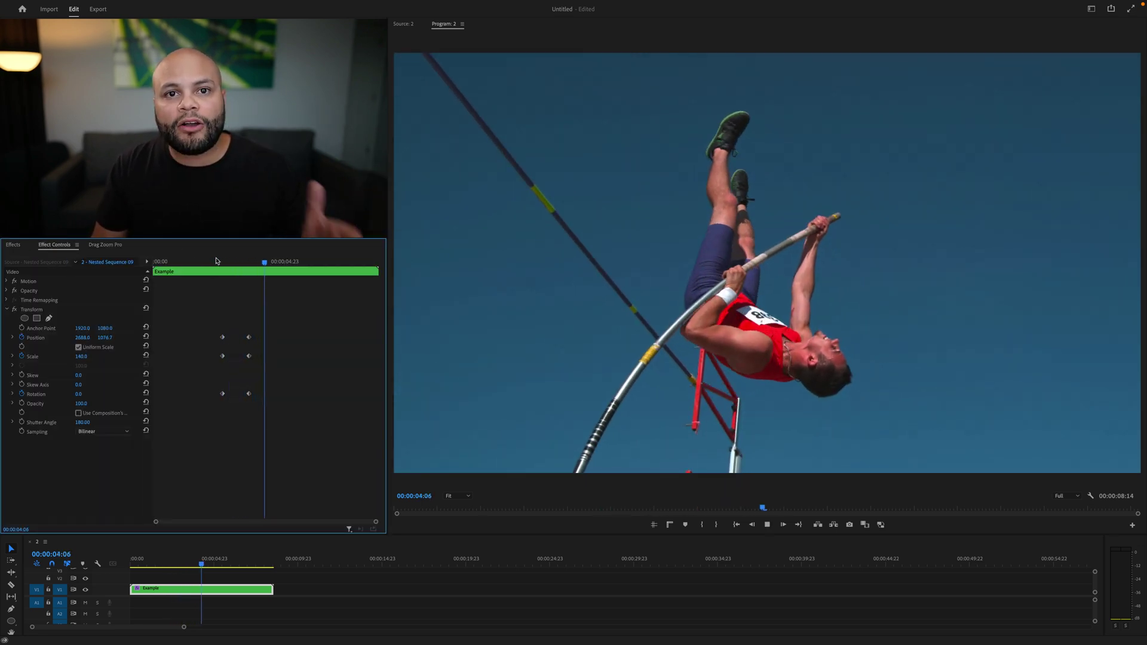
pyautogui.click(105, 245)
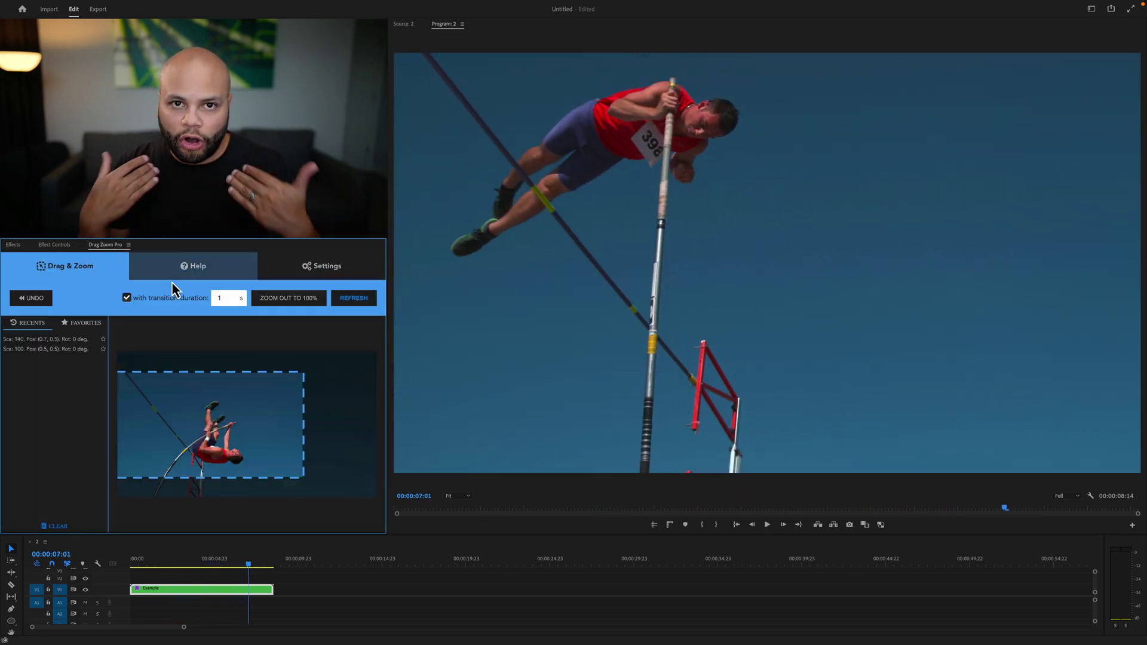
pyautogui.click(53, 245)
pyautogui.click(210, 261)
pyautogui.press('space')
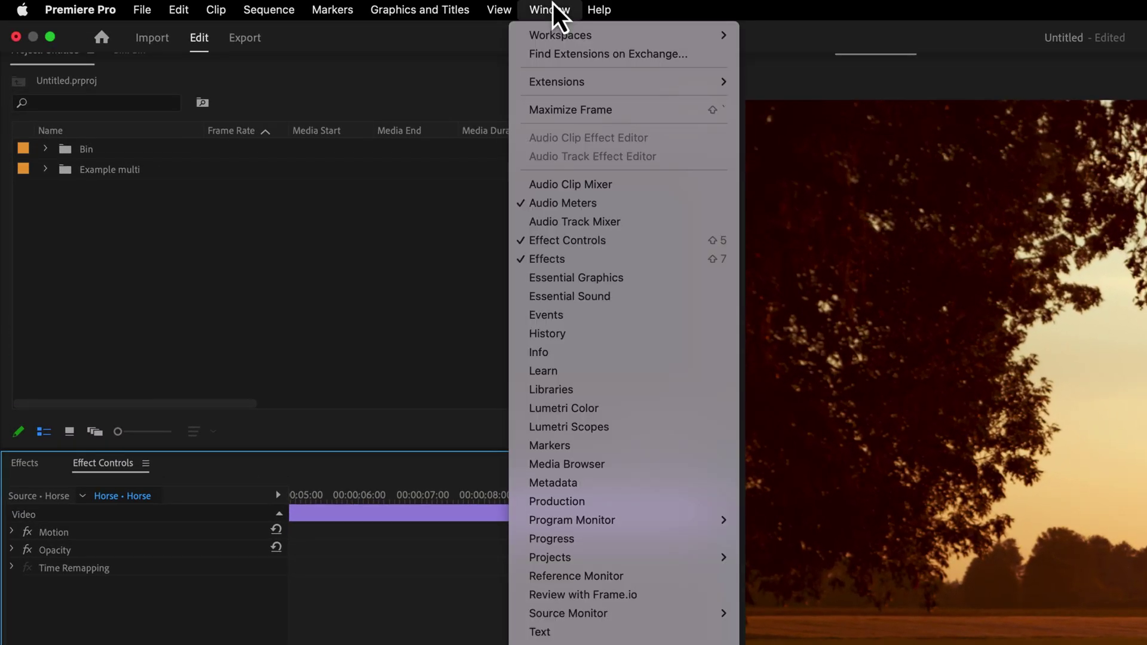
# - Open Drag Zoom Pro from Window > Extensions for the horse sequence
pyautogui.moveTo(601, 81)
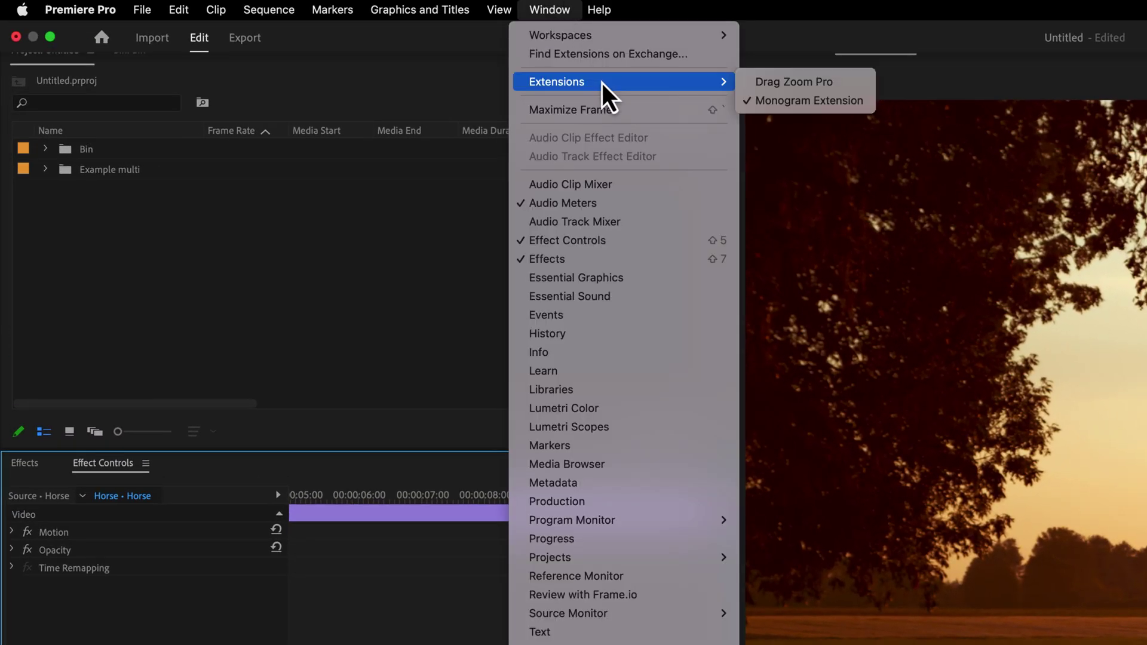
pyautogui.click(863, 84)
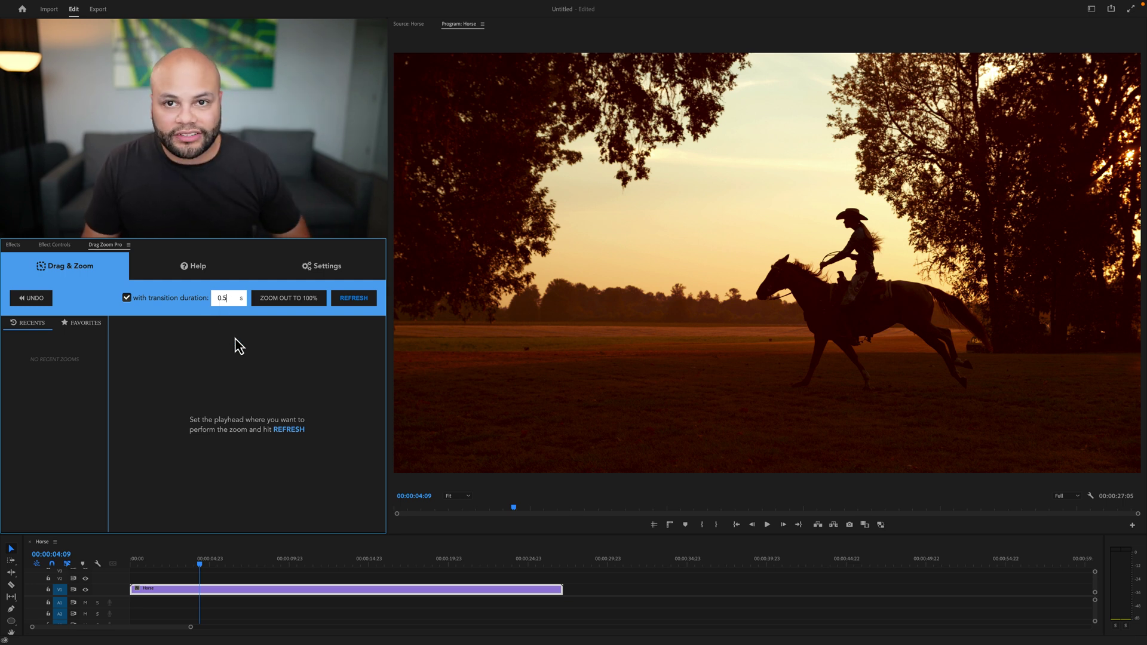
# - Load the horse frame at 00:00:03:23 into Drag Zoom Pro and check the added Transform settings
pyautogui.moveTo(200, 563); pyautogui.dragTo(194, 564)
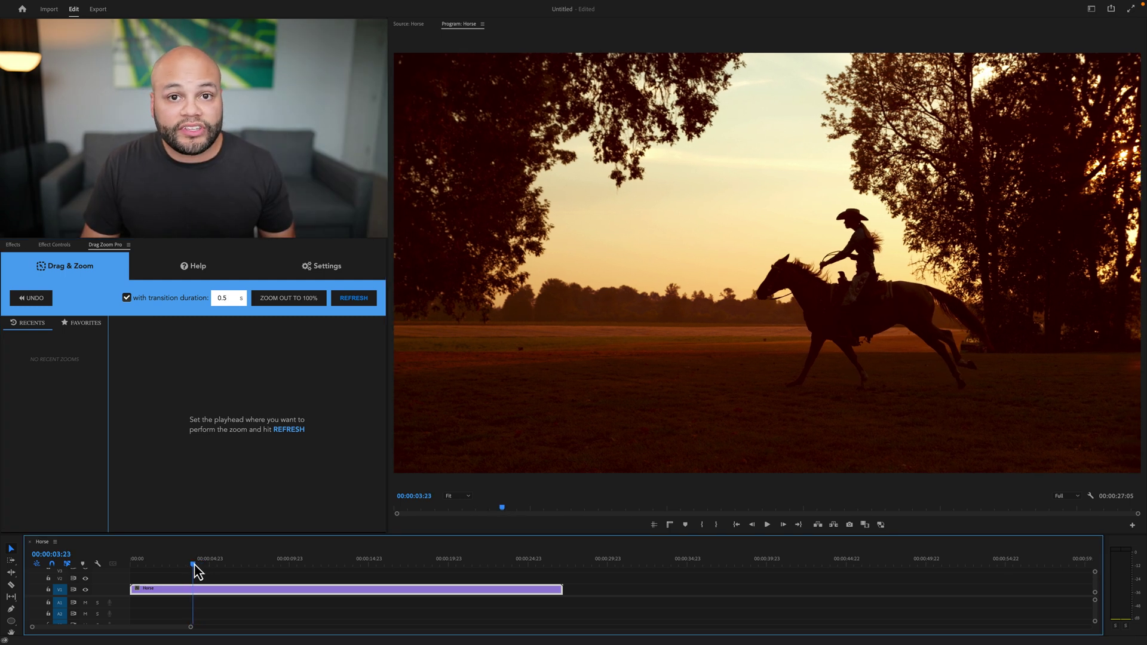
pyautogui.click(288, 428)
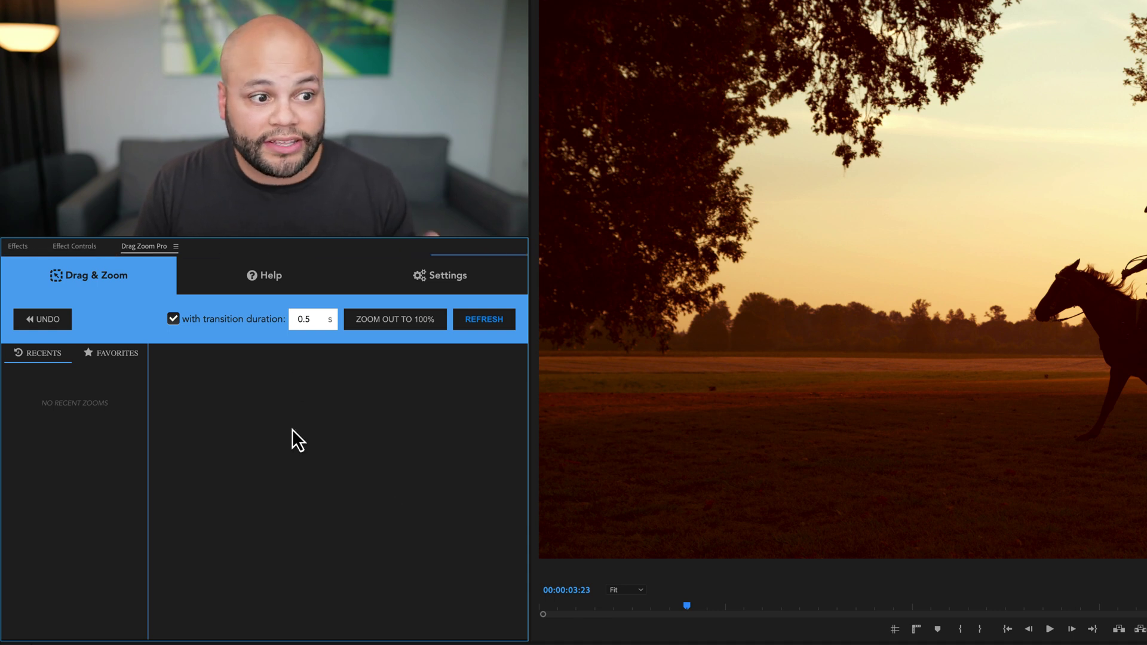
pyautogui.click(75, 246)
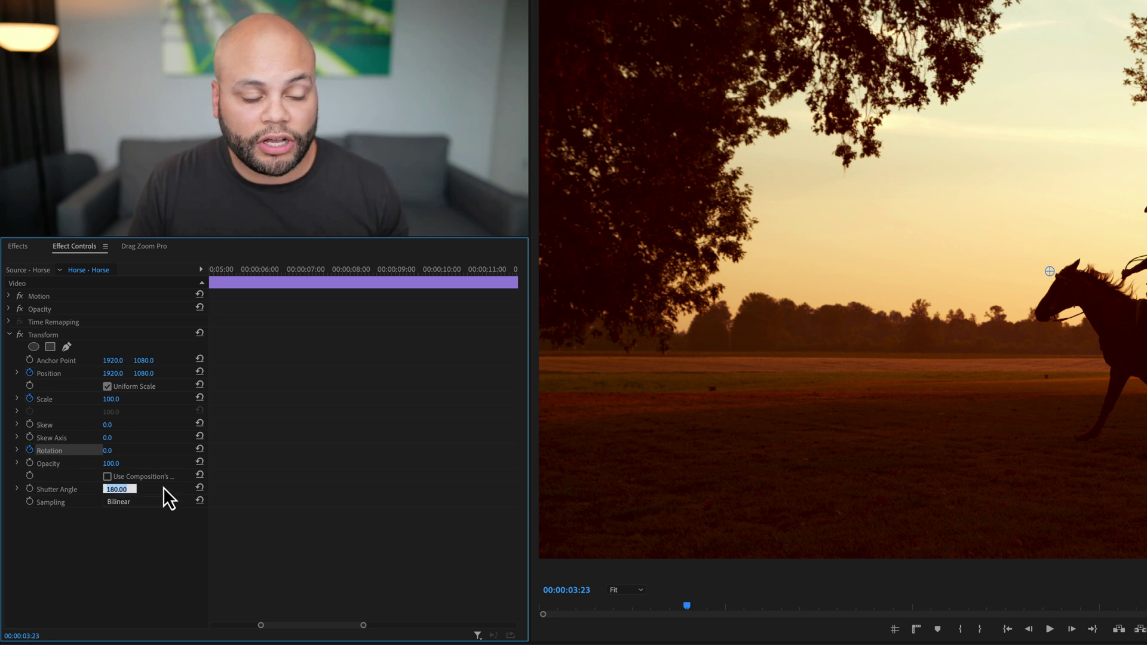
pyautogui.click(144, 247)
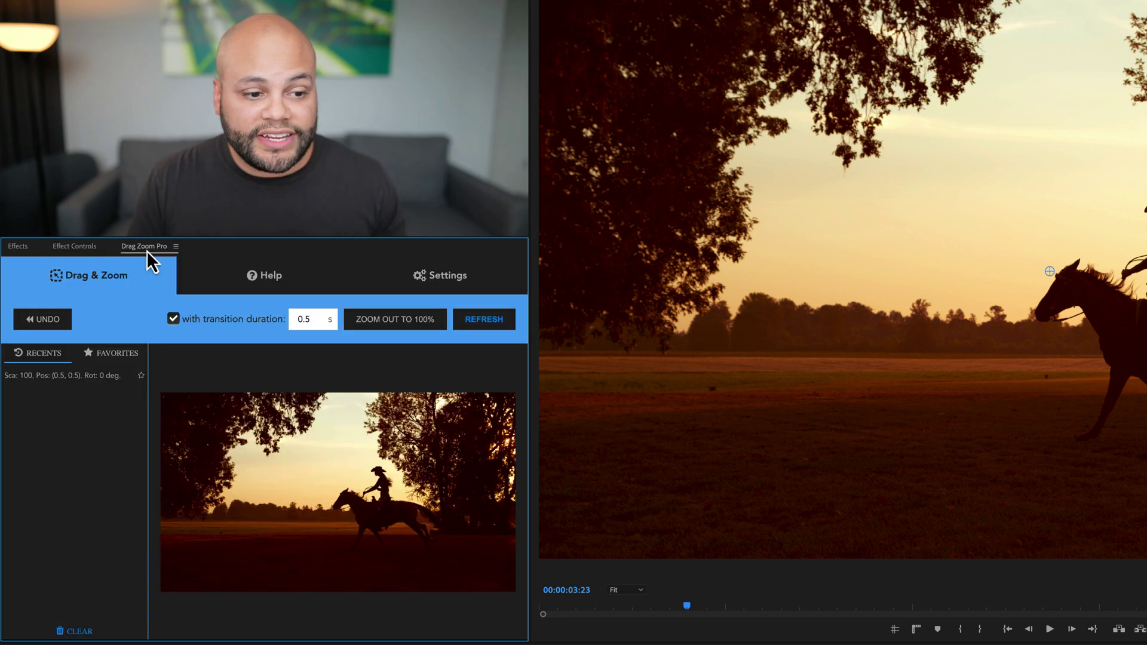
# - Keep the transition shutter angle at 180 degrees and begin drawing a zoom box around the rider
pyautogui.click(409, 282)
pyautogui.click(437, 417)
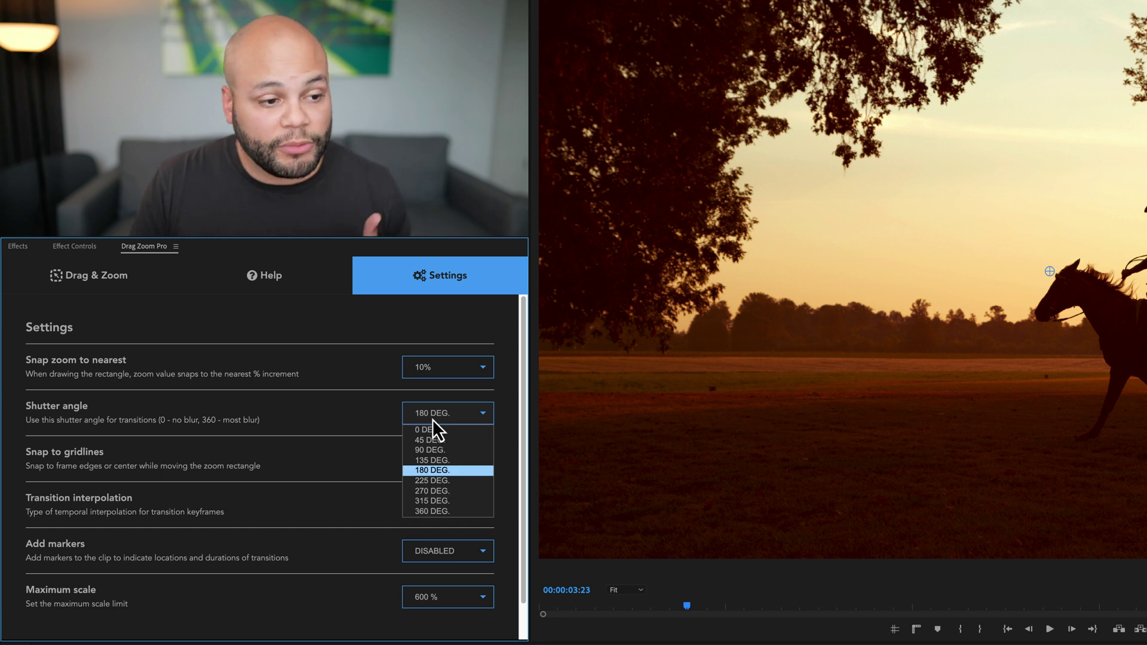
pyautogui.click(130, 285)
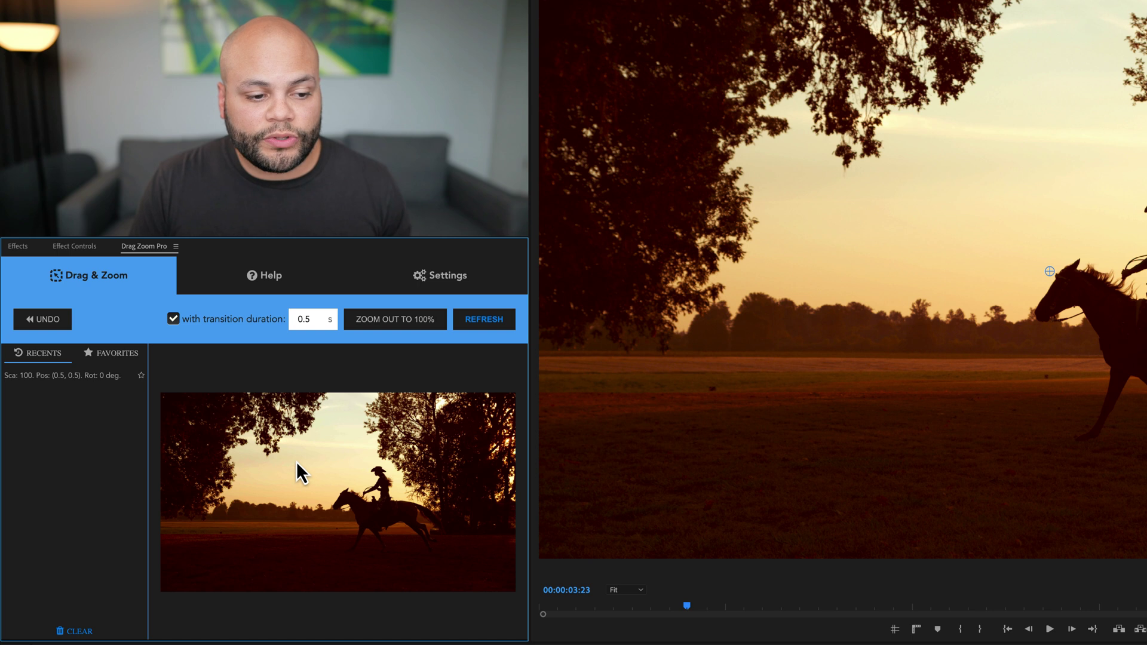
pyautogui.moveTo(297, 451); pyautogui.dragTo(481, 576)
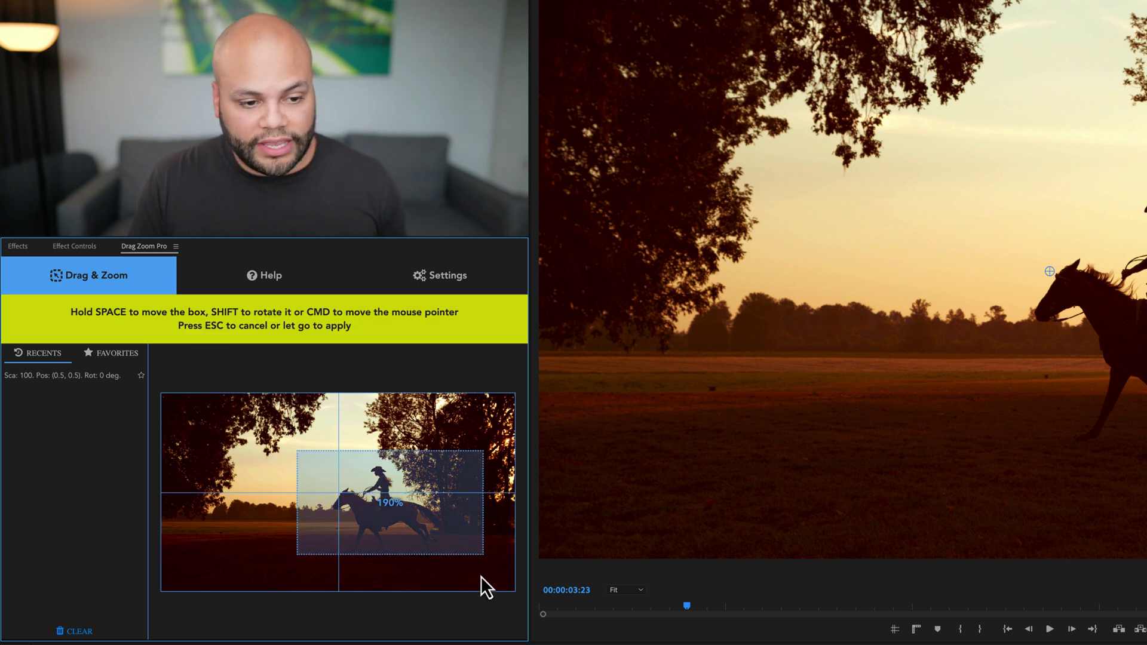
# - Apply a keyframed 190% zoom onto the horse's rider, then move the playhead back before it
pyautogui.moveTo(482, 576); pyautogui.dragTo(395, 527)
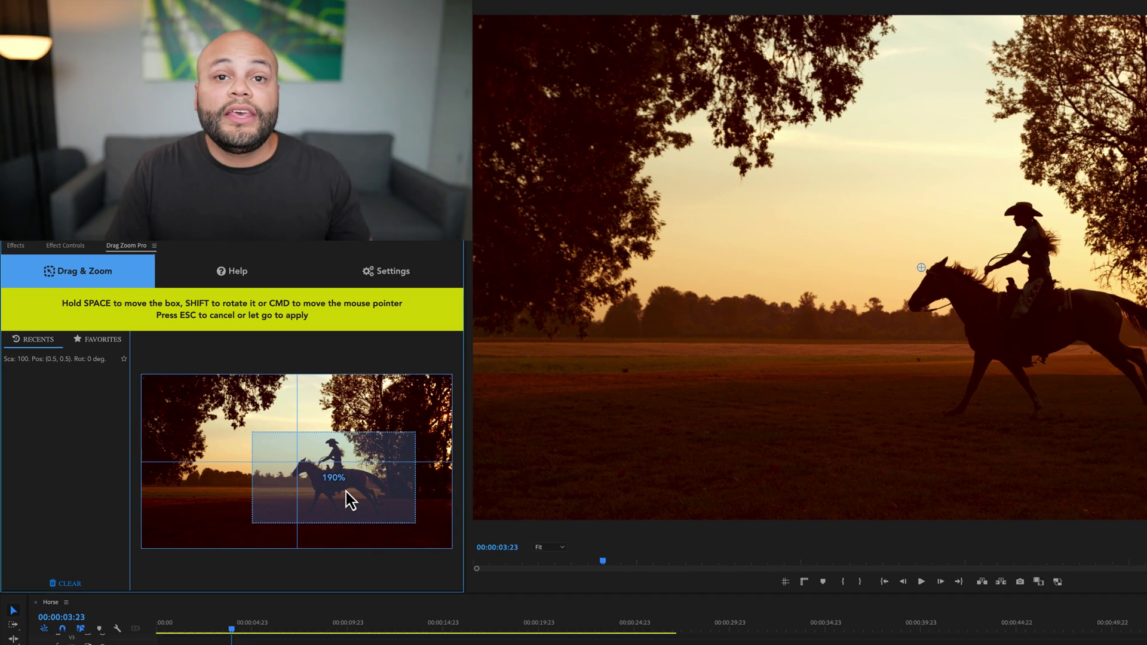
pyautogui.moveTo(346, 492); pyautogui.dragTo(346, 492)
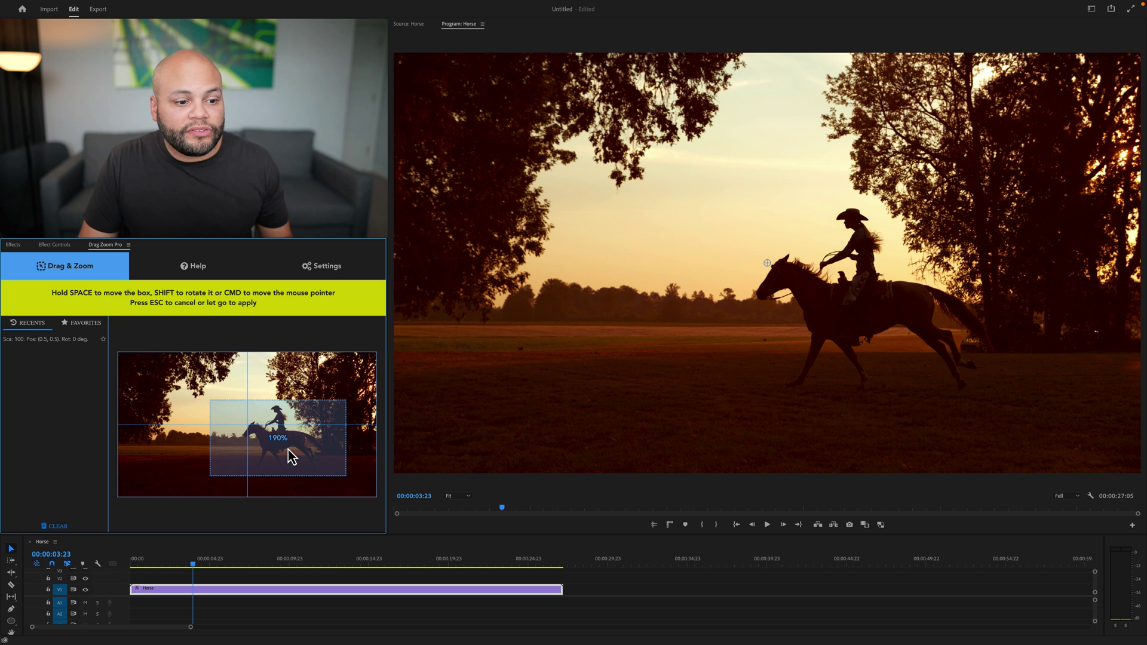
pyautogui.moveTo(288, 449); pyautogui.dragTo(287, 453)
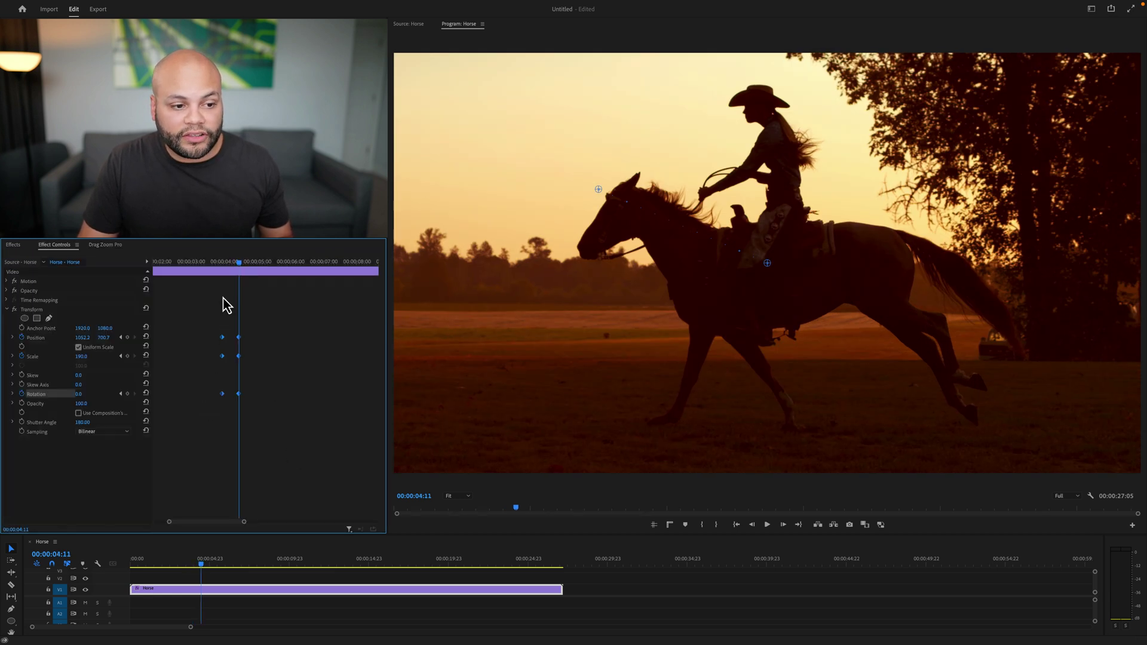
pyautogui.click(191, 260)
# - Play the zoom in to 00:00:07:05 and add a zoom out to 100% there
pyautogui.press('space')
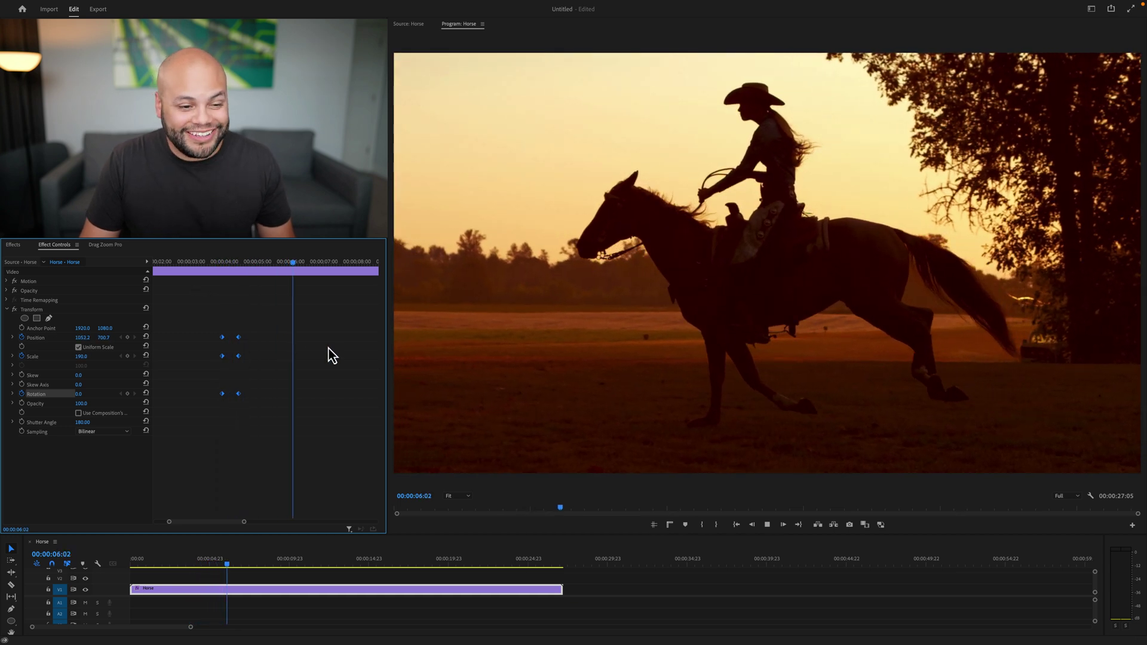
pyautogui.press('space')
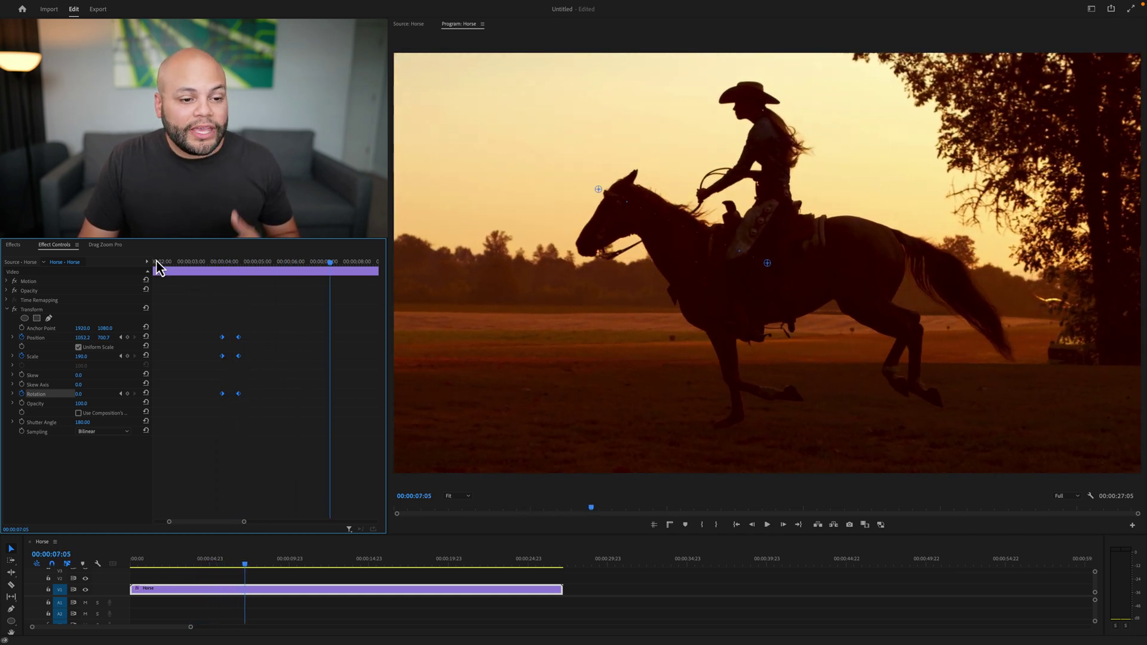
pyautogui.click(106, 245)
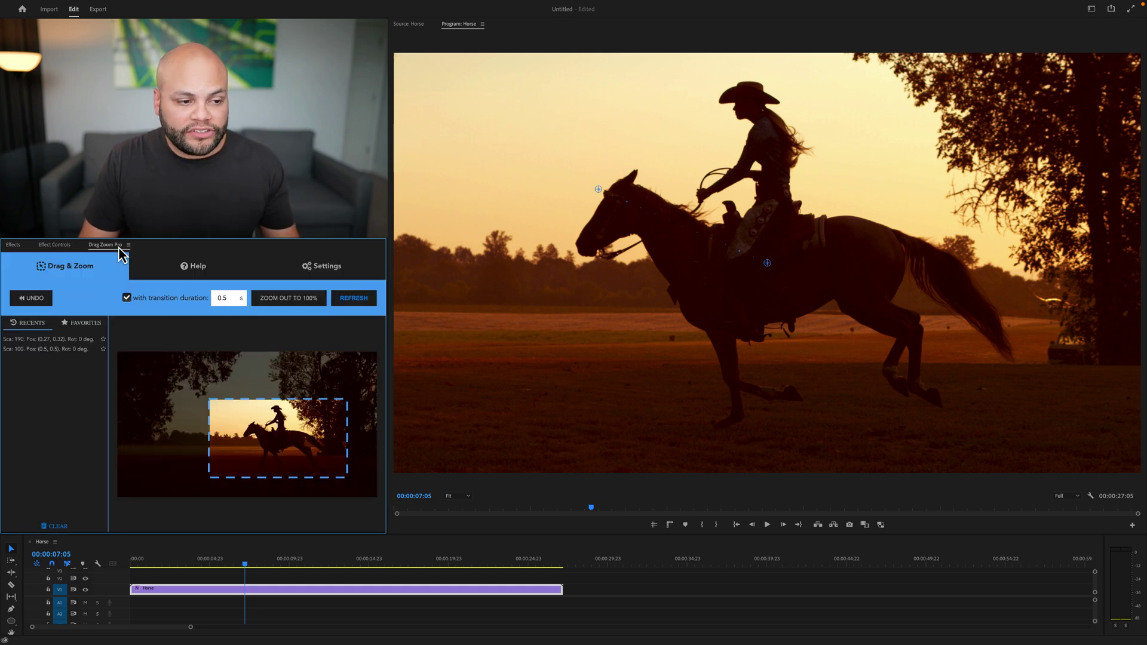
pyautogui.click(299, 303)
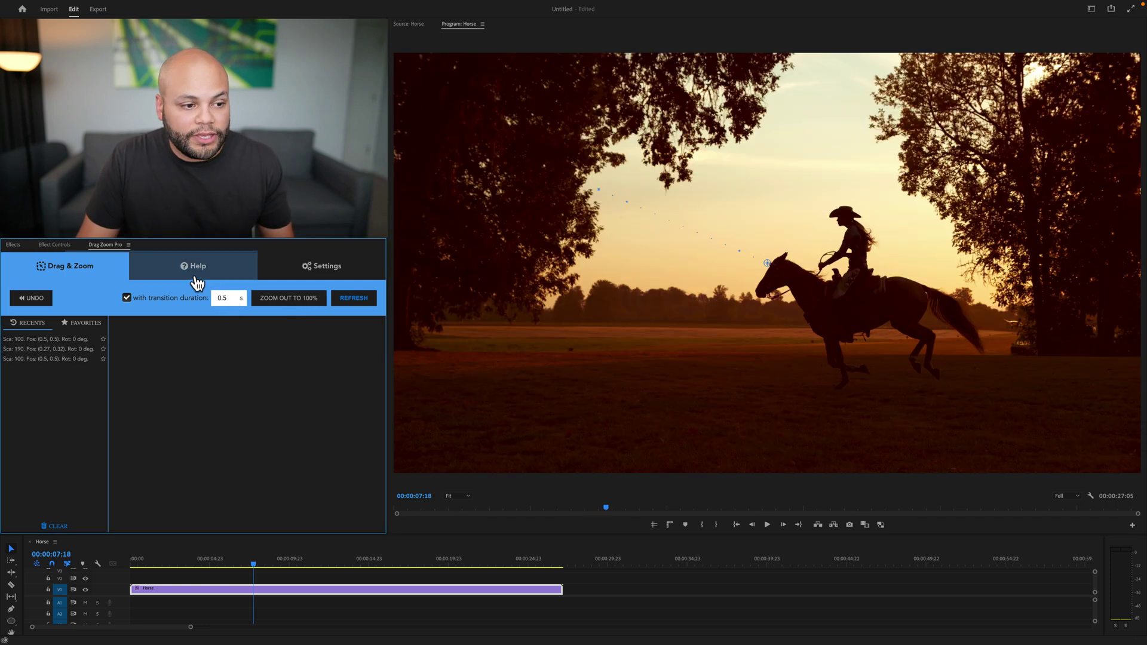
# - Preview the zoom-out keyframes in Effect Controls
pyautogui.click(54, 244)
pyautogui.press('space')
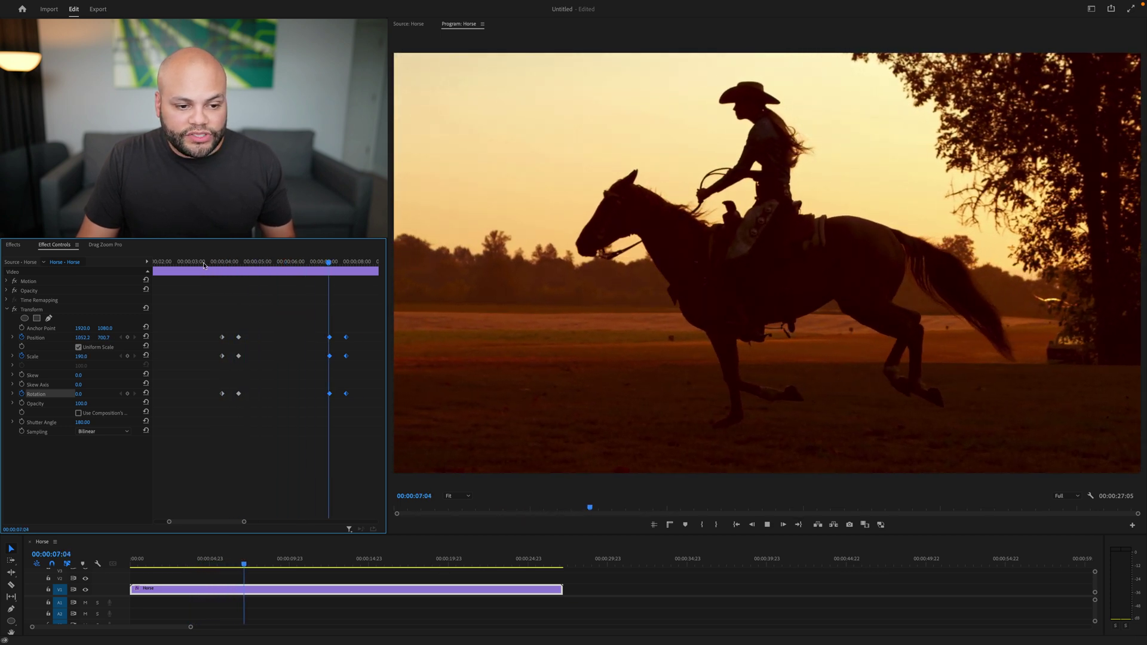
pyautogui.press('space')
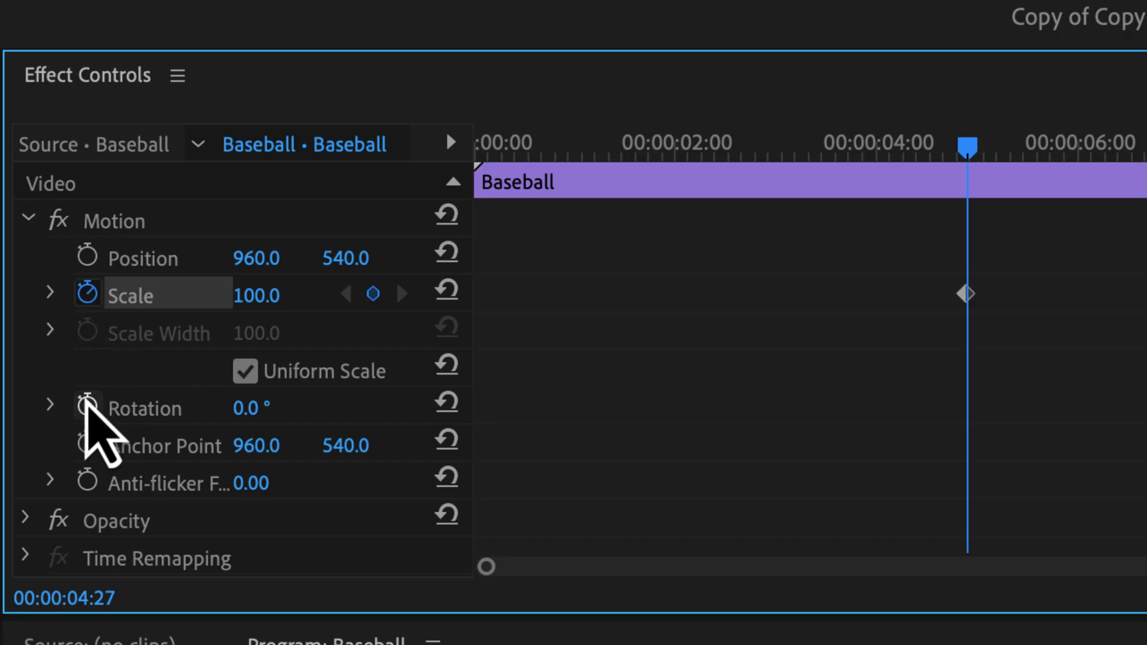
# - Turn on Position keyframing for the Baseball clip and add a Scale keyframe at the current time
pyautogui.click(88, 257)
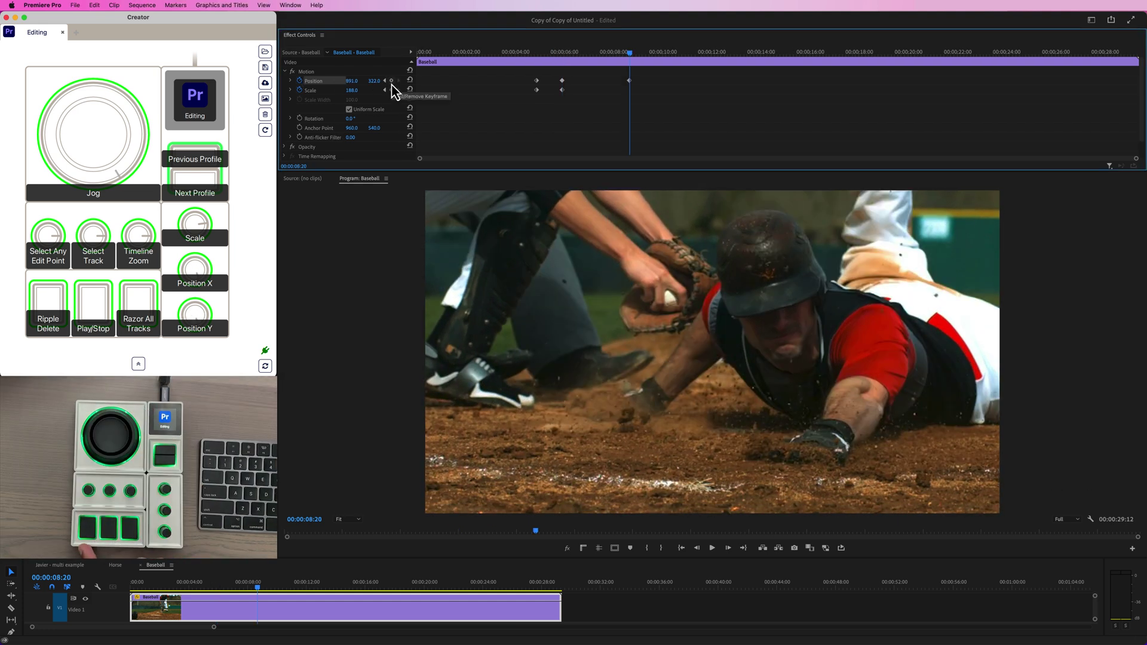
pyautogui.click(392, 92)
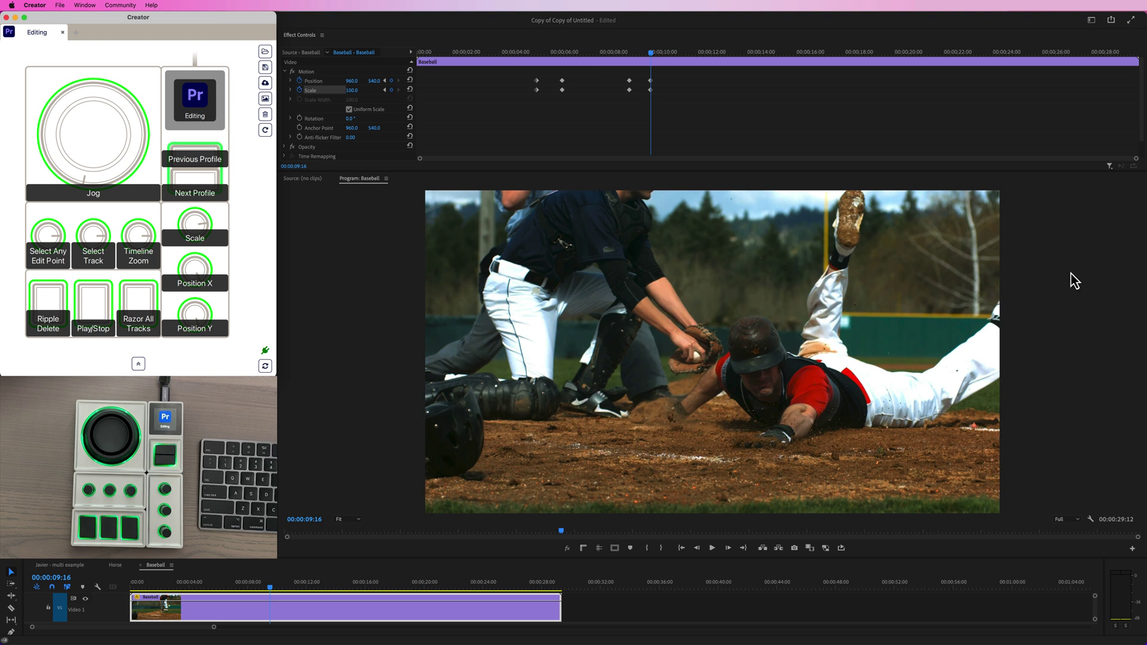
pyautogui.click(538, 101)
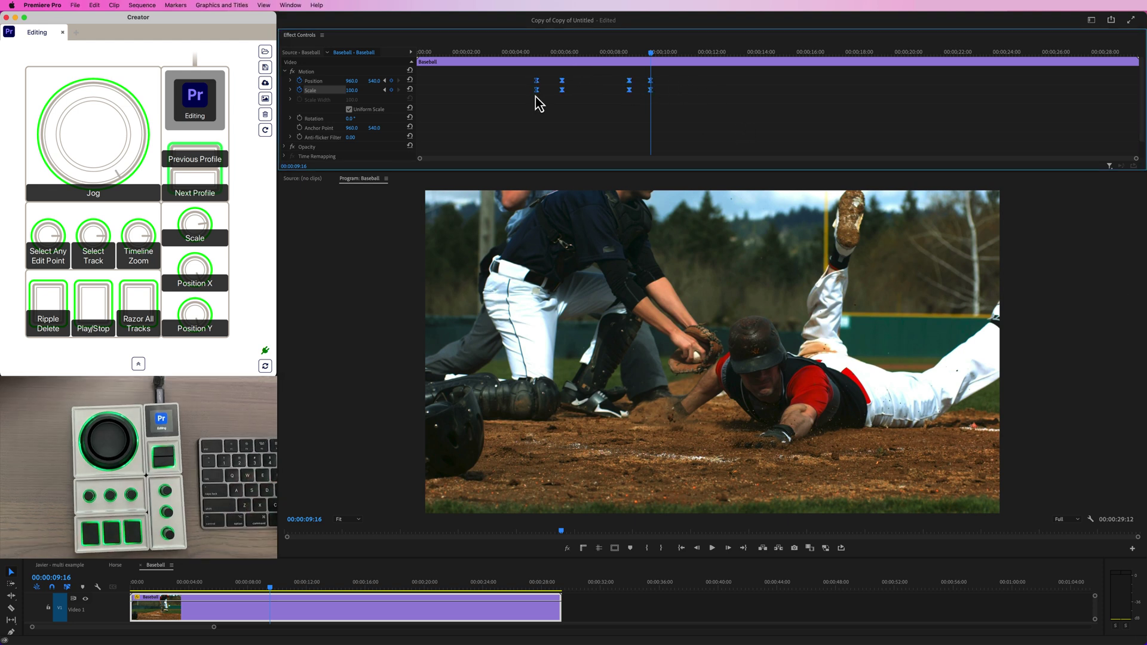
pyautogui.click(518, 53)
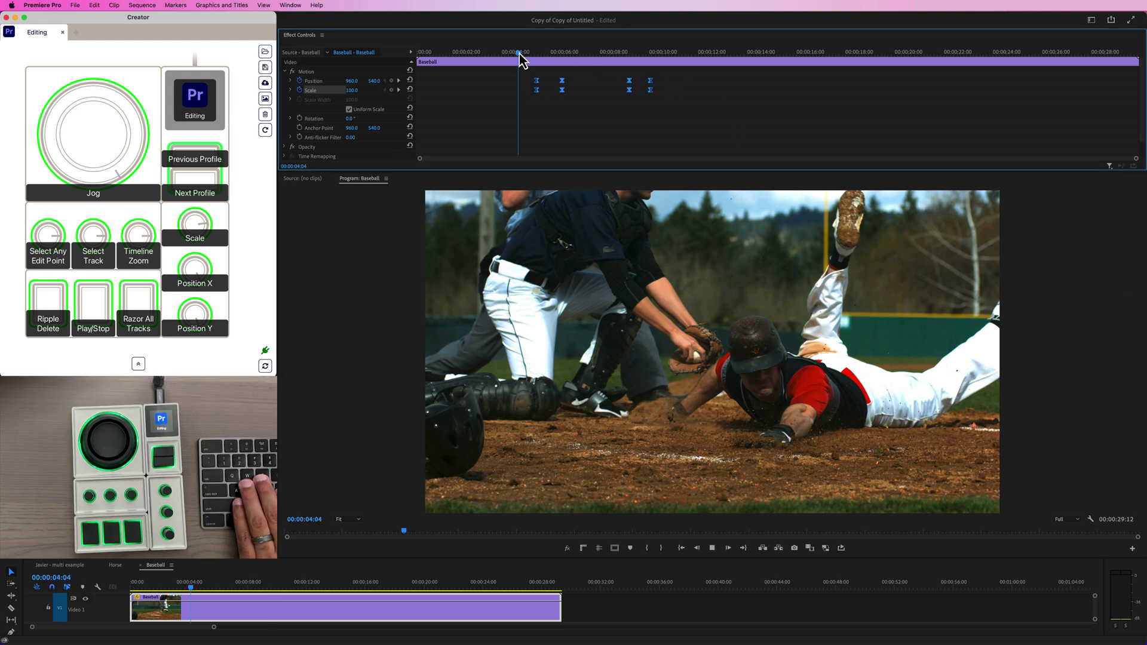
pyautogui.press('space')
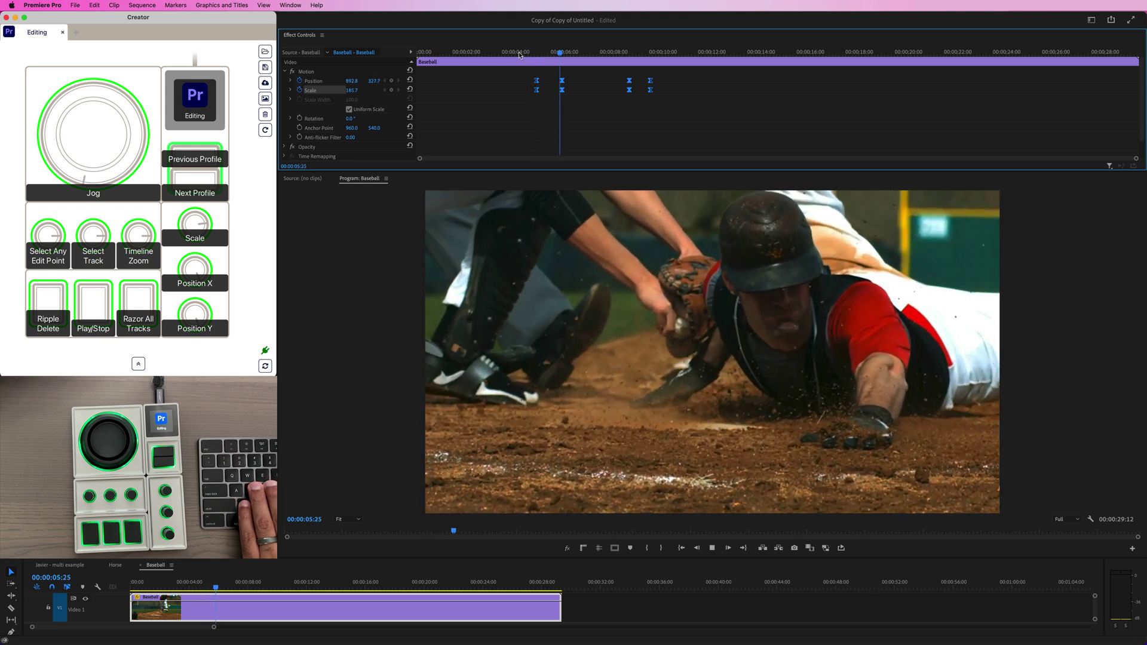